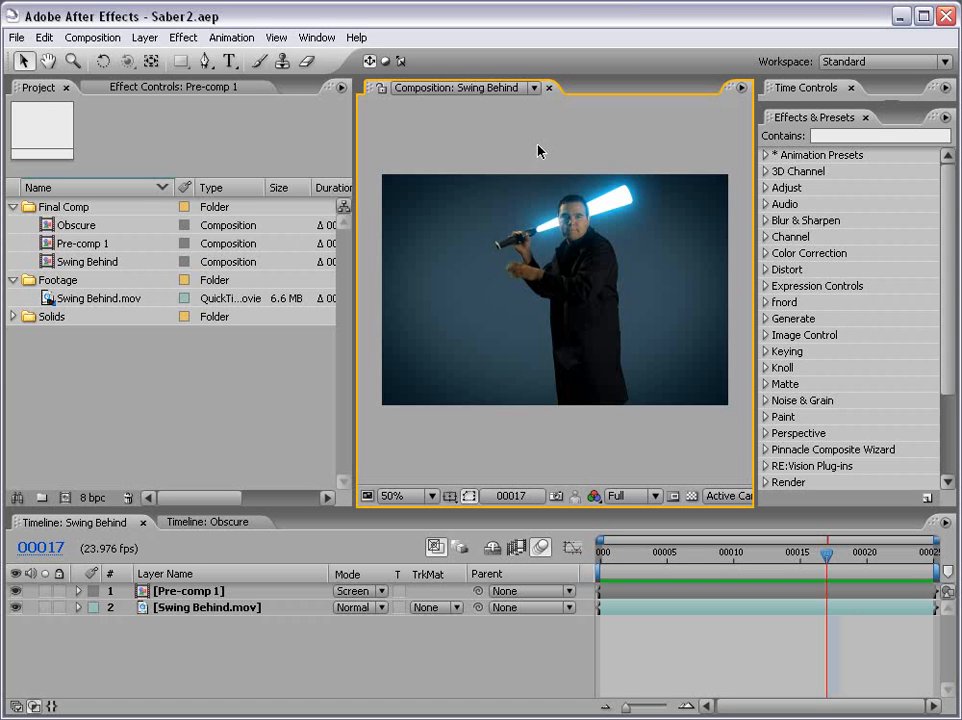
Compare the Obscure and Swing Behind compositions, and create a new composition from the Swing Behind.mov footage.
left_click(206, 526)
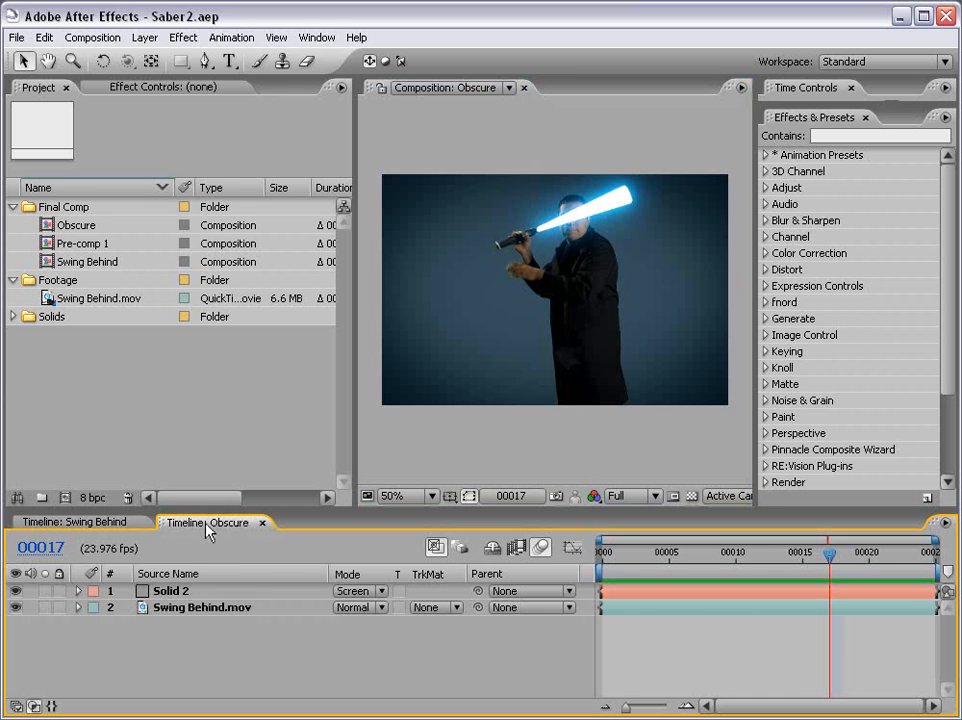
left_click(118, 522)
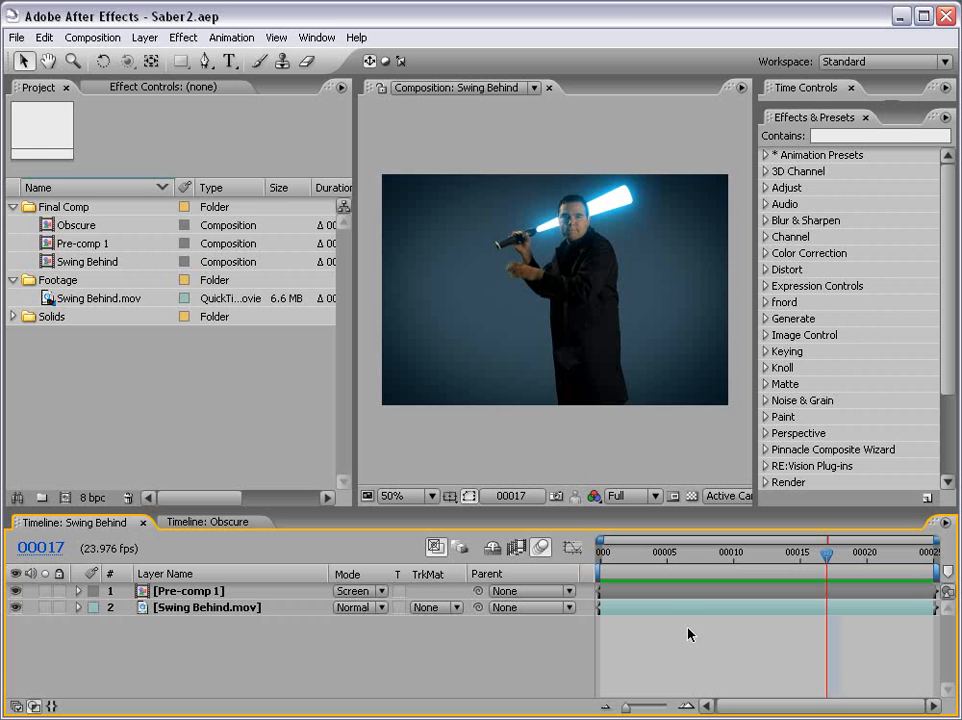
left_click(109, 394)
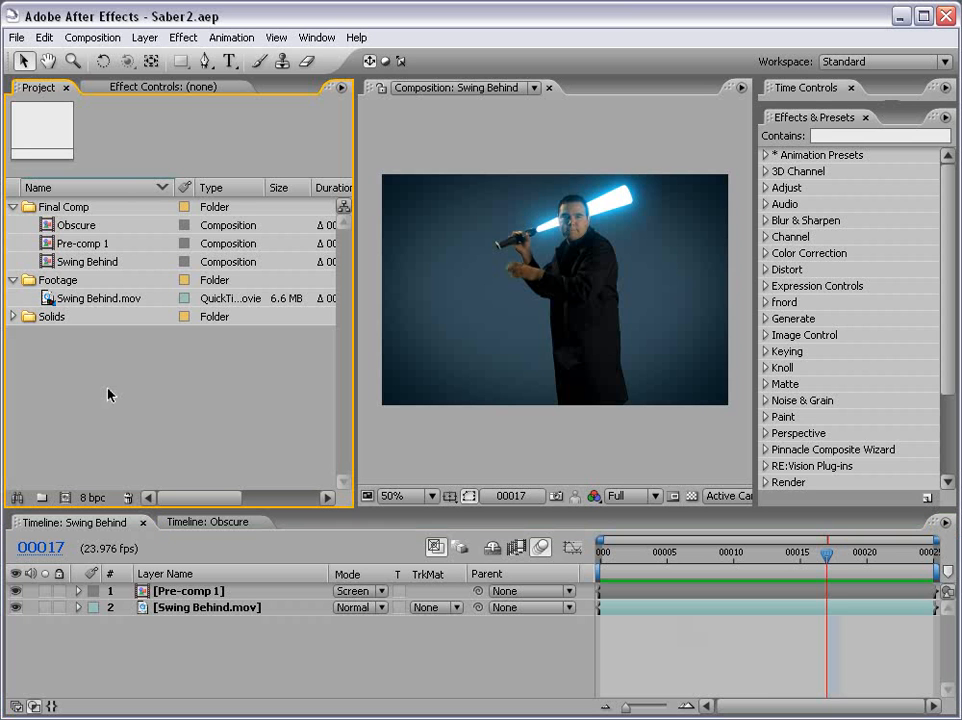
left_click_drag(45, 300, 66, 500)
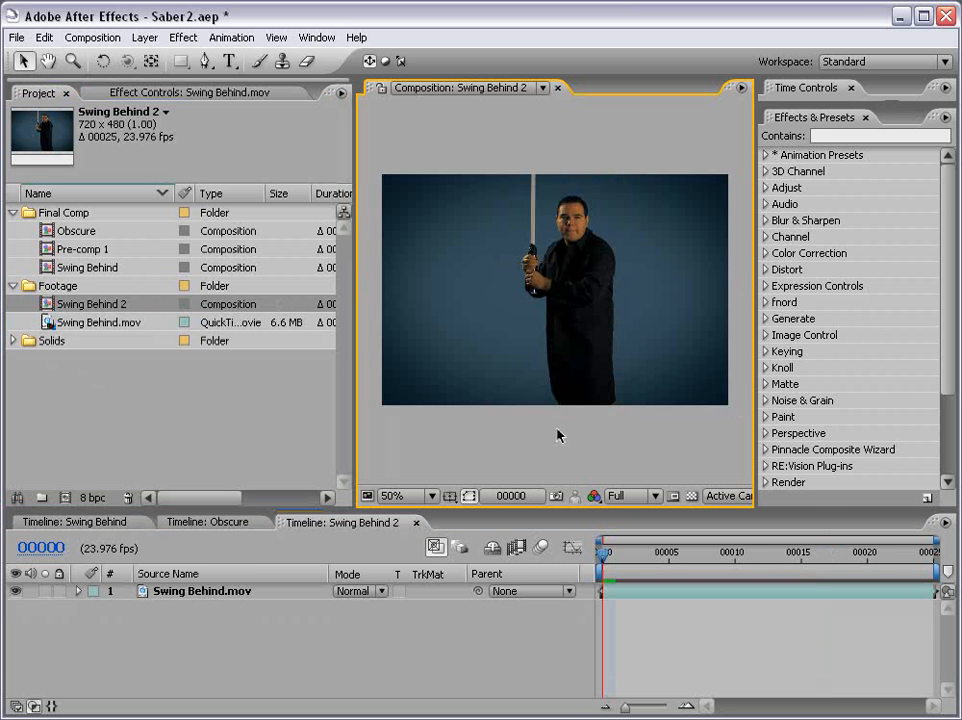
Locate and select the Light_Saber_V2 preset in the VFX folder of the AndrewKramer animation presets.
left_click(766, 156)
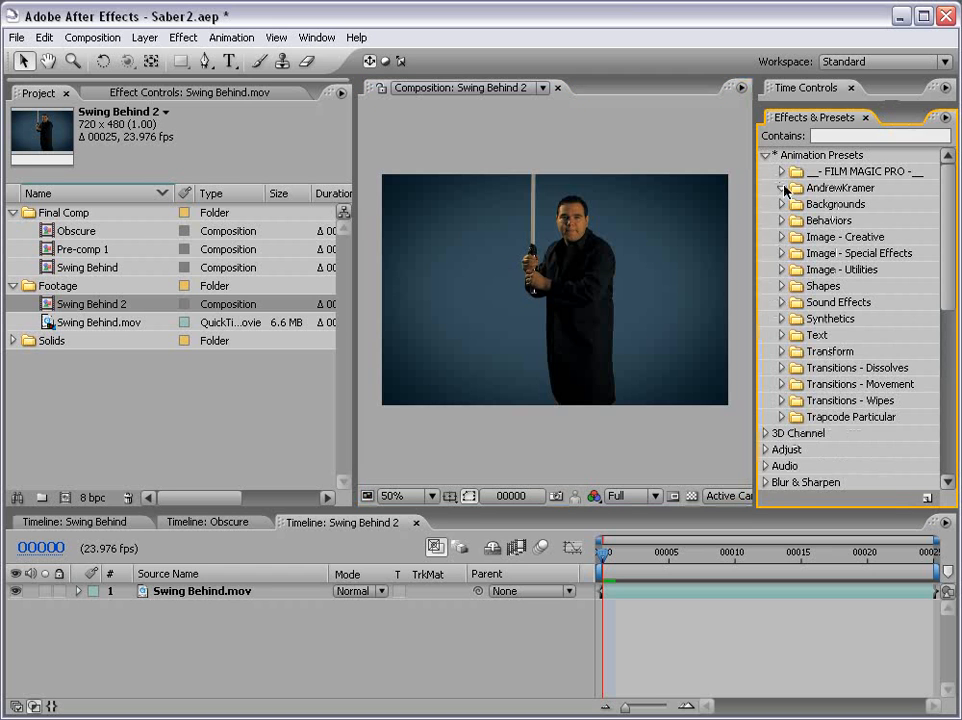
left_click(783, 188)
left_click(798, 254)
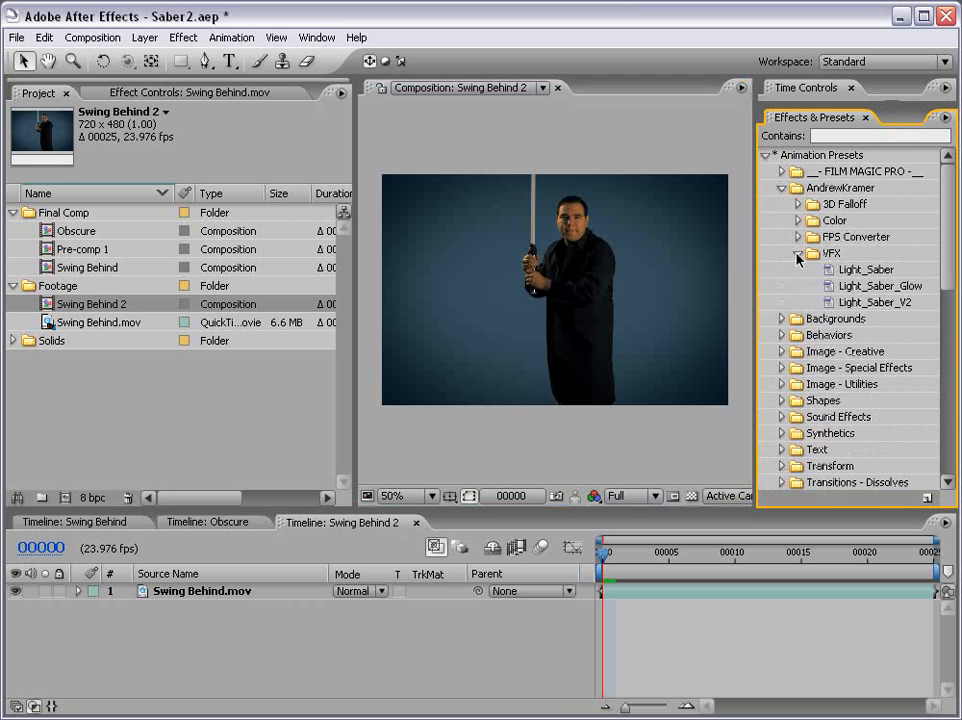
left_click(888, 303)
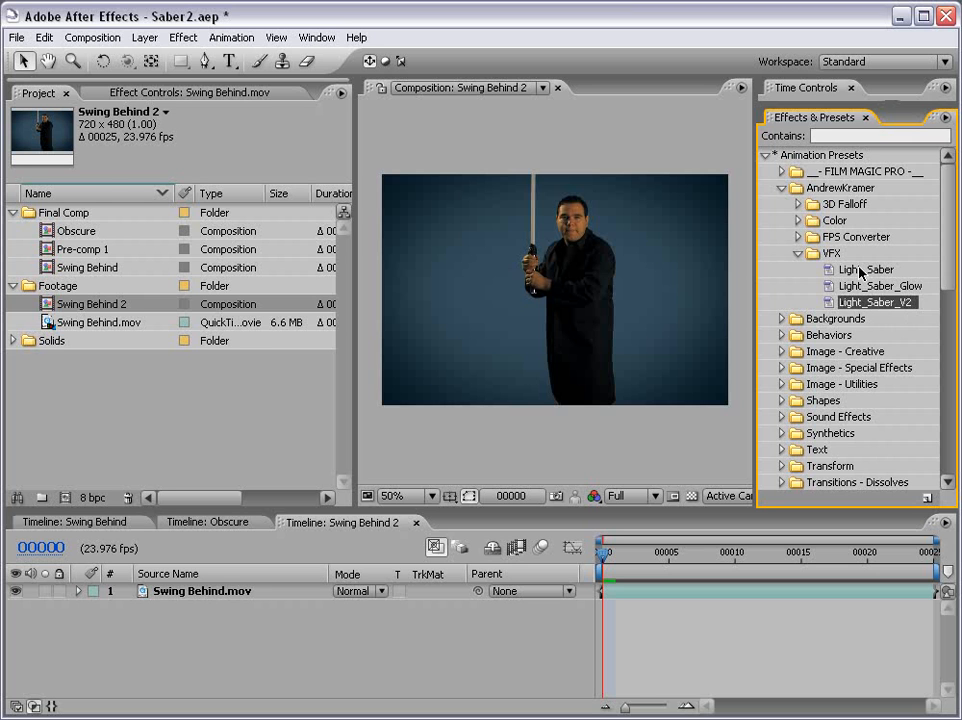
Switch to Windows Explorer and examine where the AndrewKramer folder sits inside the After Effects 7.0 Presets folder.
key("alt+Tab")
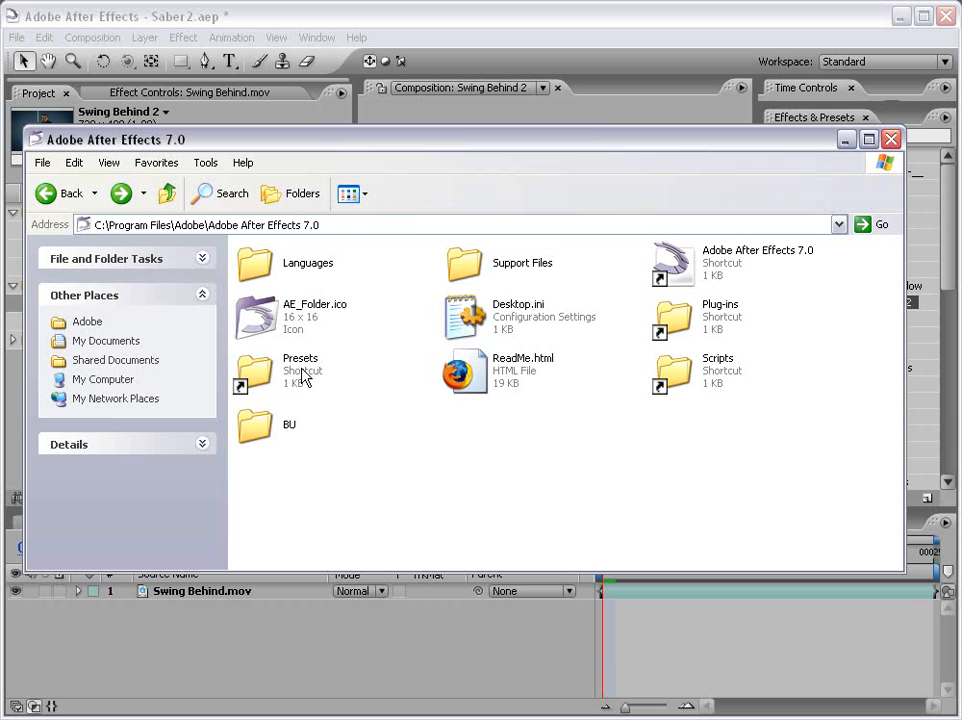
double_click(300, 370)
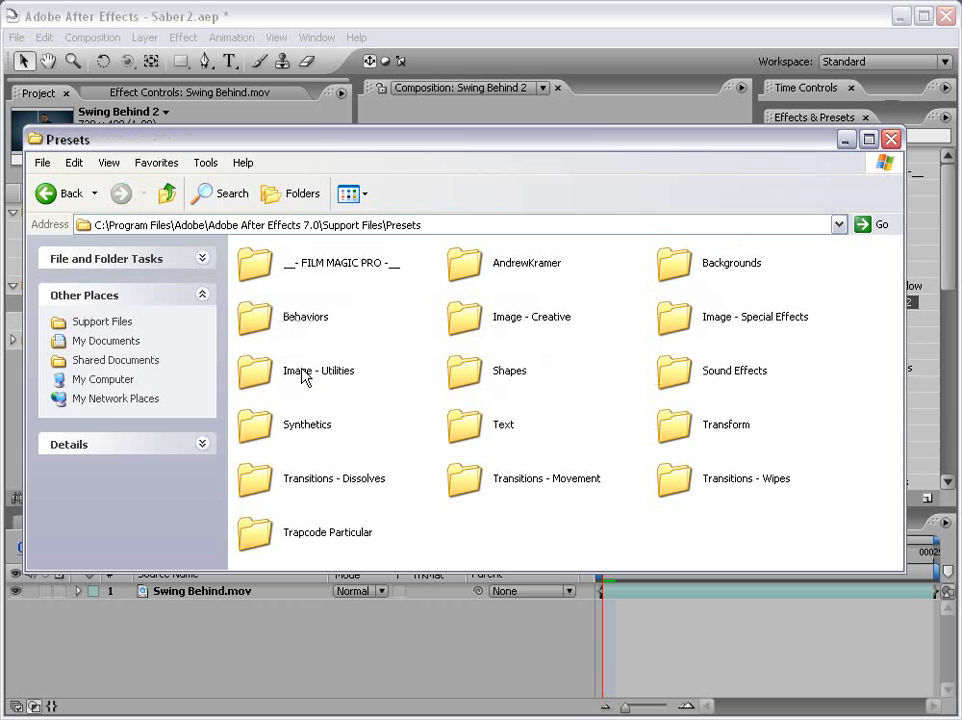
left_click(468, 265)
key("alt+Left")
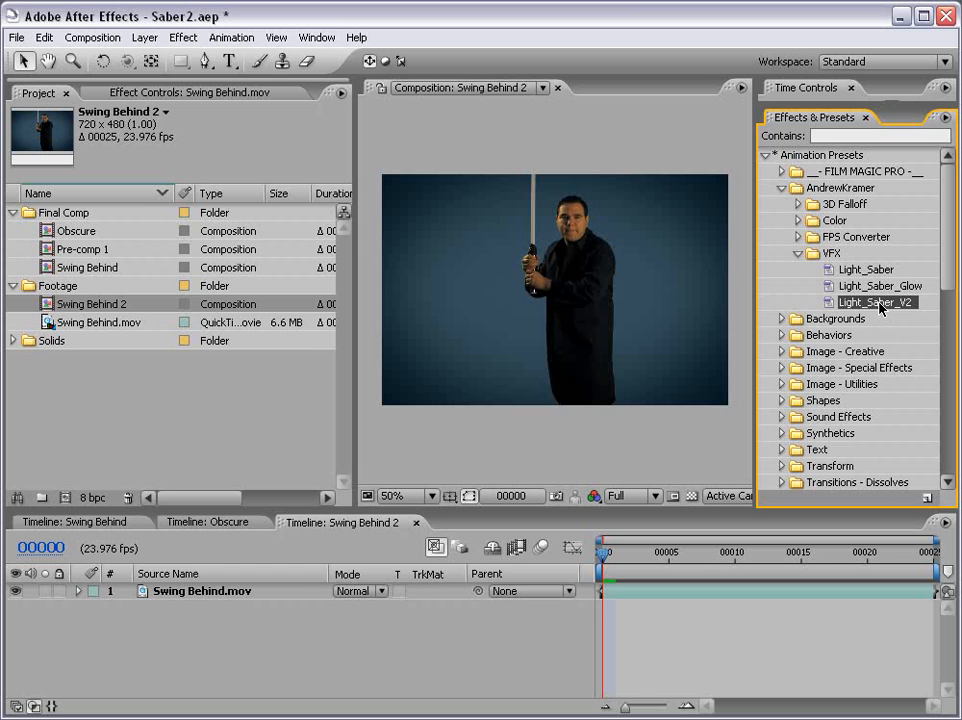
Add a new gray solid layer at composition size, 720 x 480 pixels, above the footage.
left_click(535, 358)
left_click(144, 38)
mouse_move(150, 58)
left_click(420, 72)
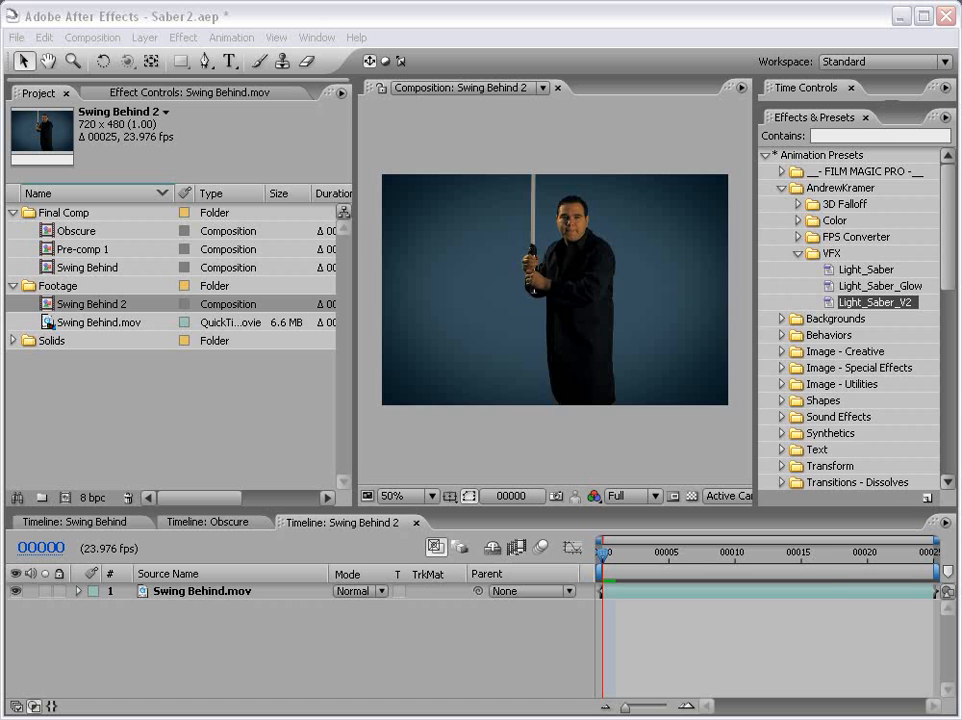
left_click(567, 485)
left_click(596, 590)
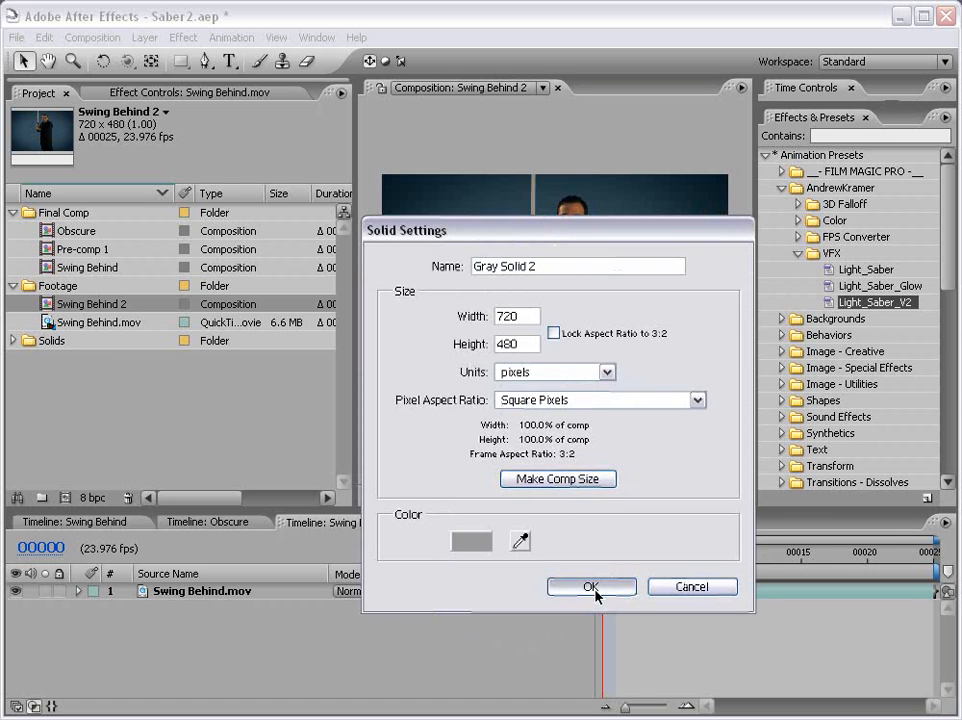
Apply the Light_Saber_V2 preset to the gray solid and collapse the effects listed below Saber_Controls.
left_click_drag(882, 306, 478, 278)
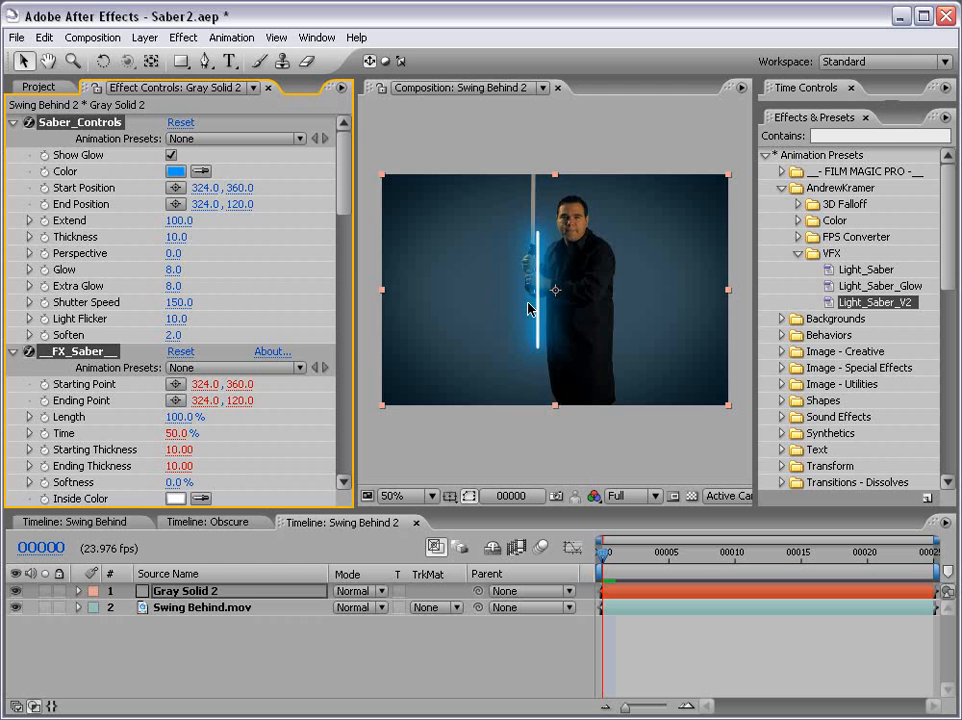
left_click(63, 122)
left_click(12, 351)
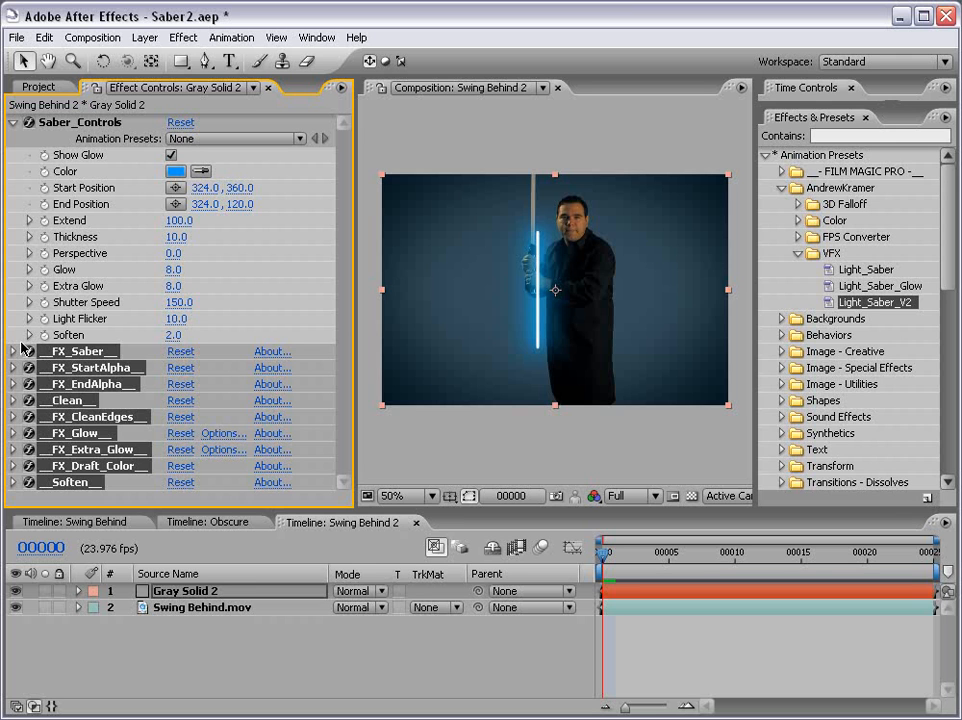
Select Saber_Controls and move the saber's End Position to 394, 119 and its Start Position to 342, 306.
key("h")
scroll(424, 280, "up", 1)
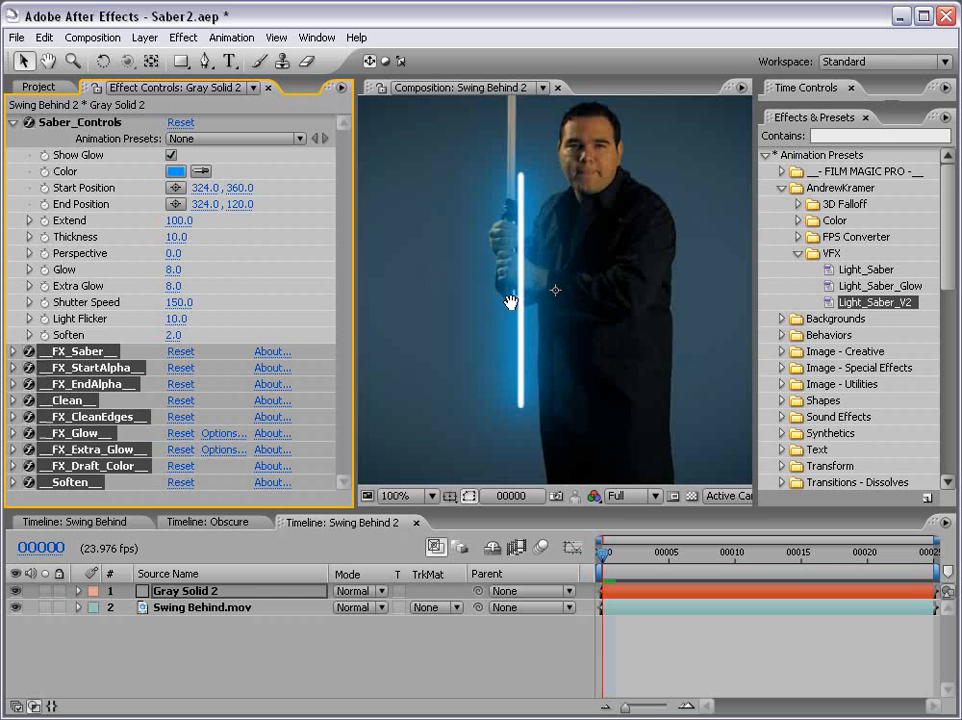
left_click_drag(511, 300, 531, 308)
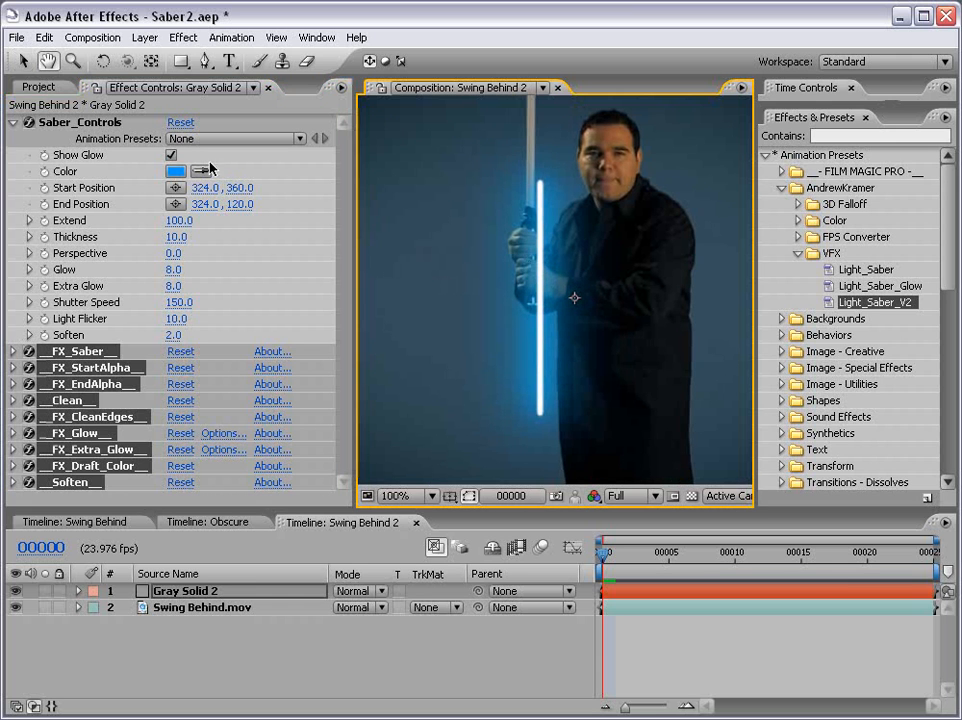
left_click(78, 123)
key("v")
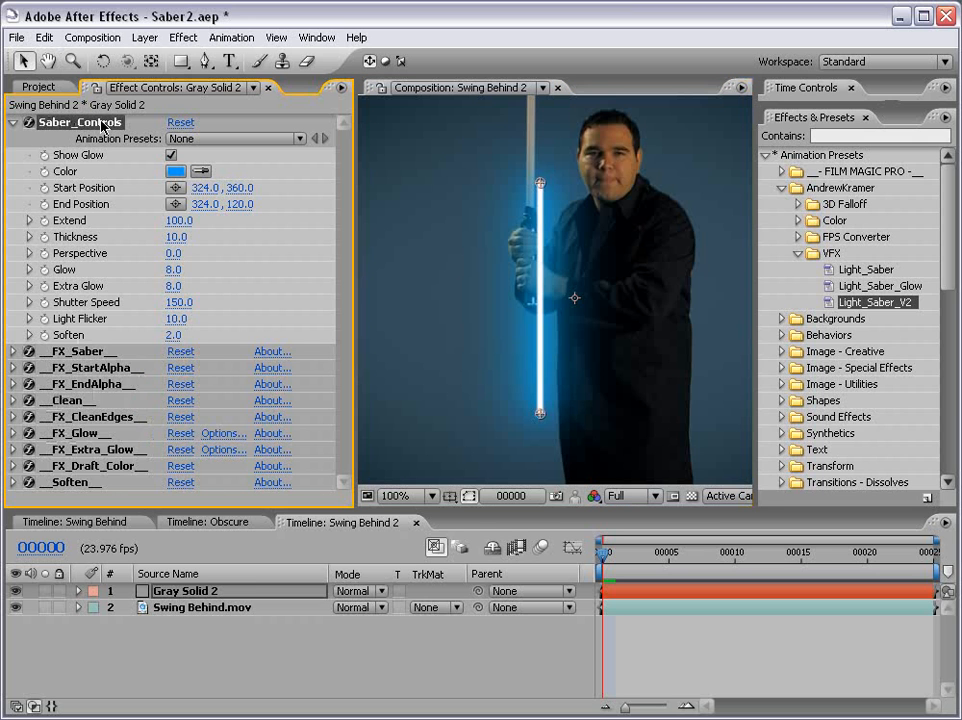
left_click_drag(540, 183, 609, 184)
left_click_drag(540, 422, 558, 367)
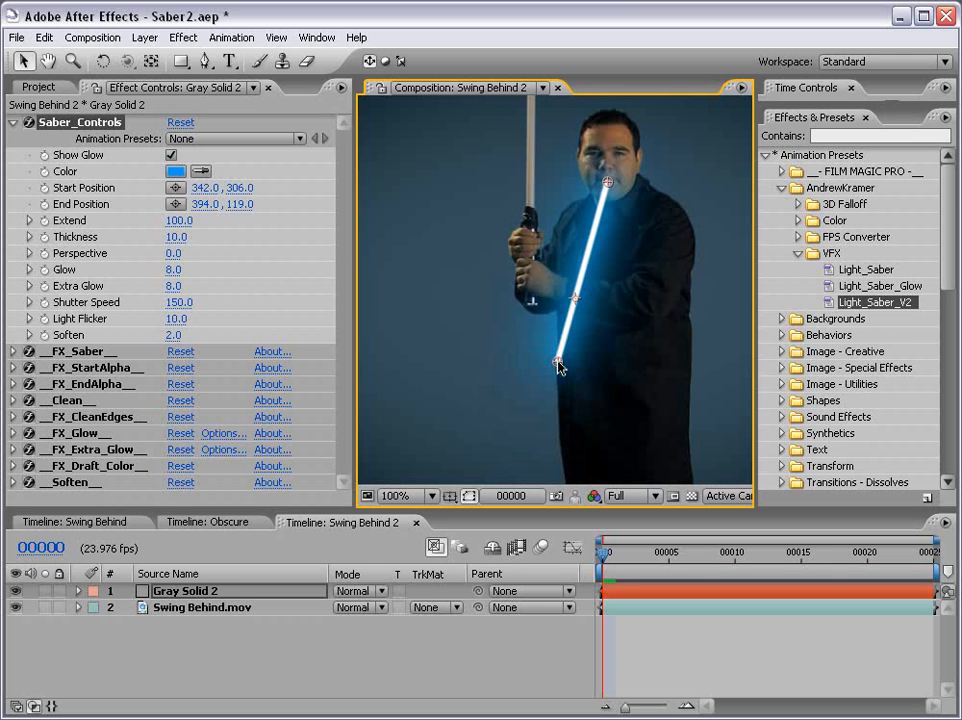
Place the saber's Start Position above the hilt at about 316, 142 and its End Position beyond the frame at about 314, -72.
left_click_drag(557, 255, 542, 329)
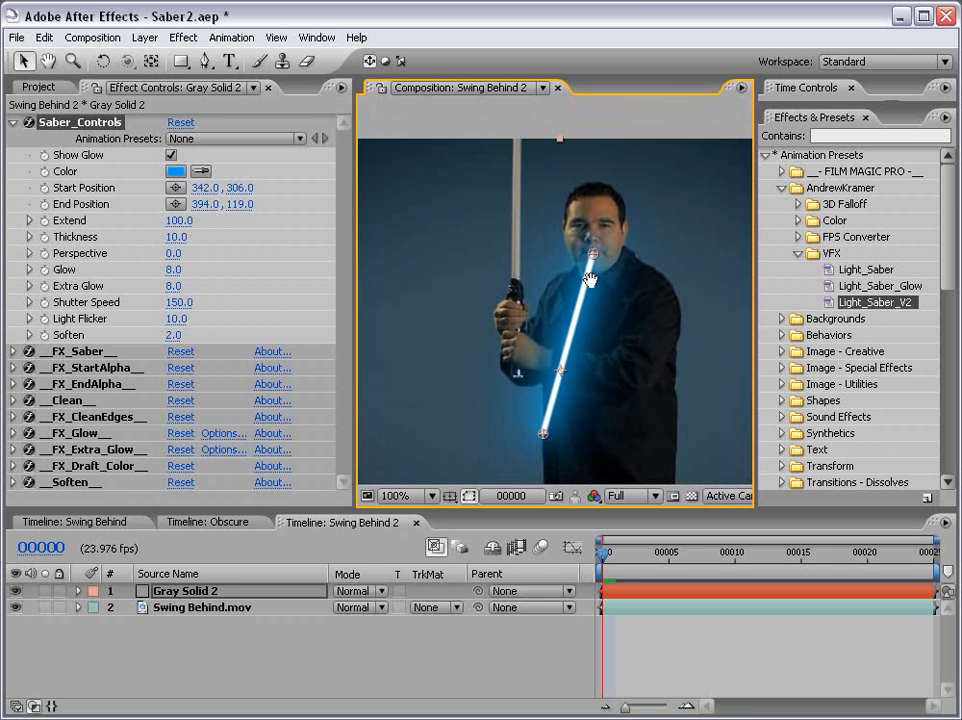
left_click_drag(542, 435, 517, 281)
left_click_drag(558, 228, 501, 144)
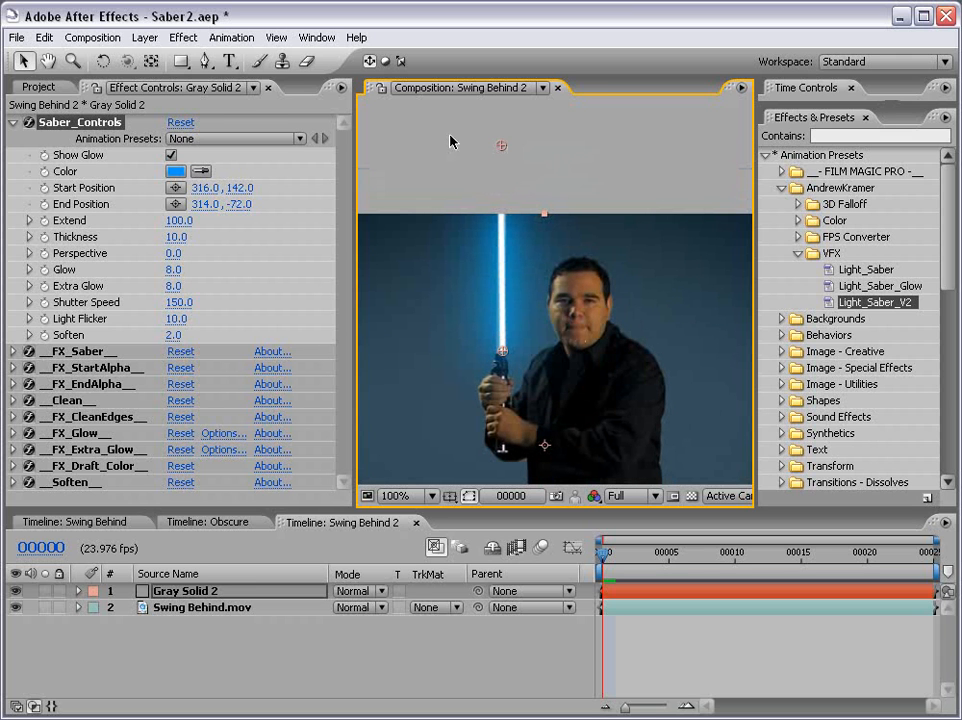
Turn off Show Glow and align the saber to the blade, with Start Position 313, 142 and End Position 315, -70.
left_click(171, 156)
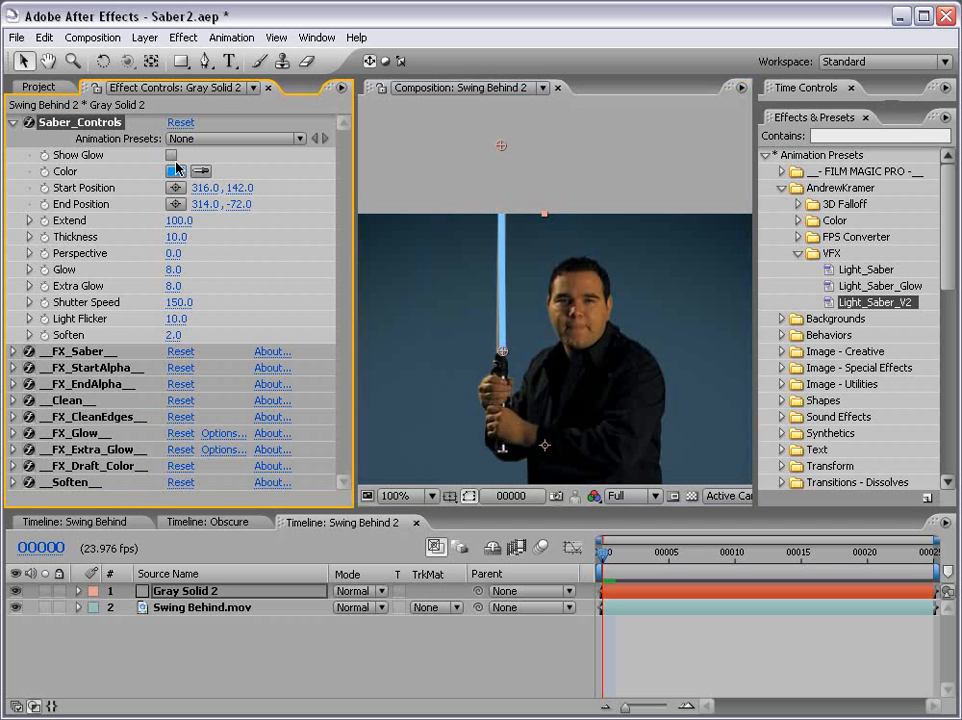
mouse_move(501, 145)
left_mouse_down()
mouse_move(650, 362)
mouse_move(386, 281)
mouse_move(455, 195)
mouse_move(532, 189)
mouse_move(500, 147)
left_mouse_up()
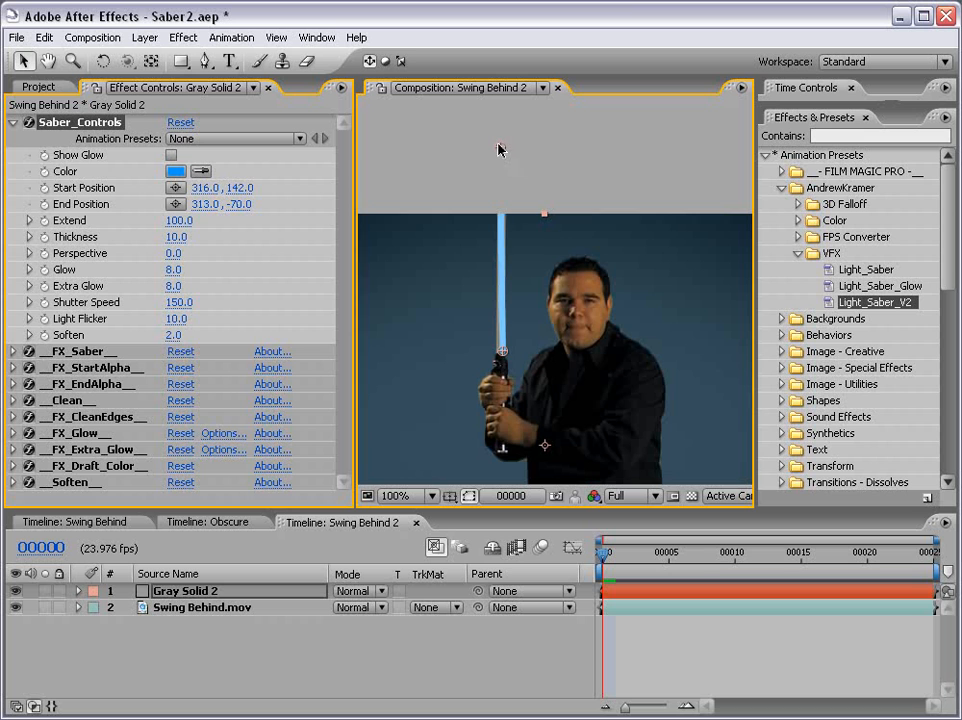
left_click_drag(502, 351, 499, 353)
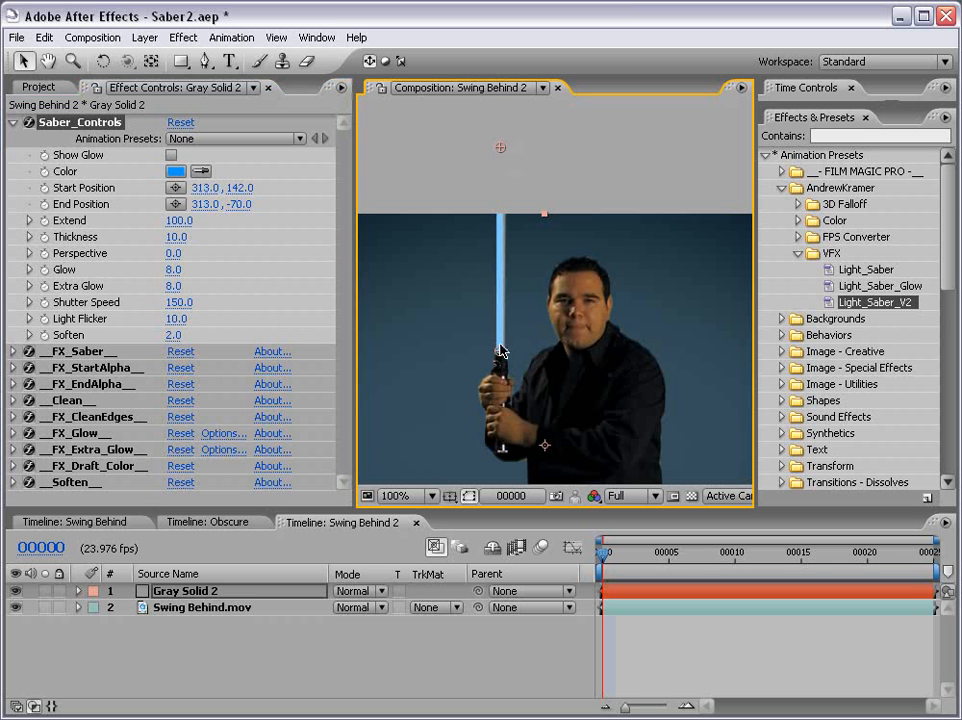
left_click_drag(500, 150, 502, 148)
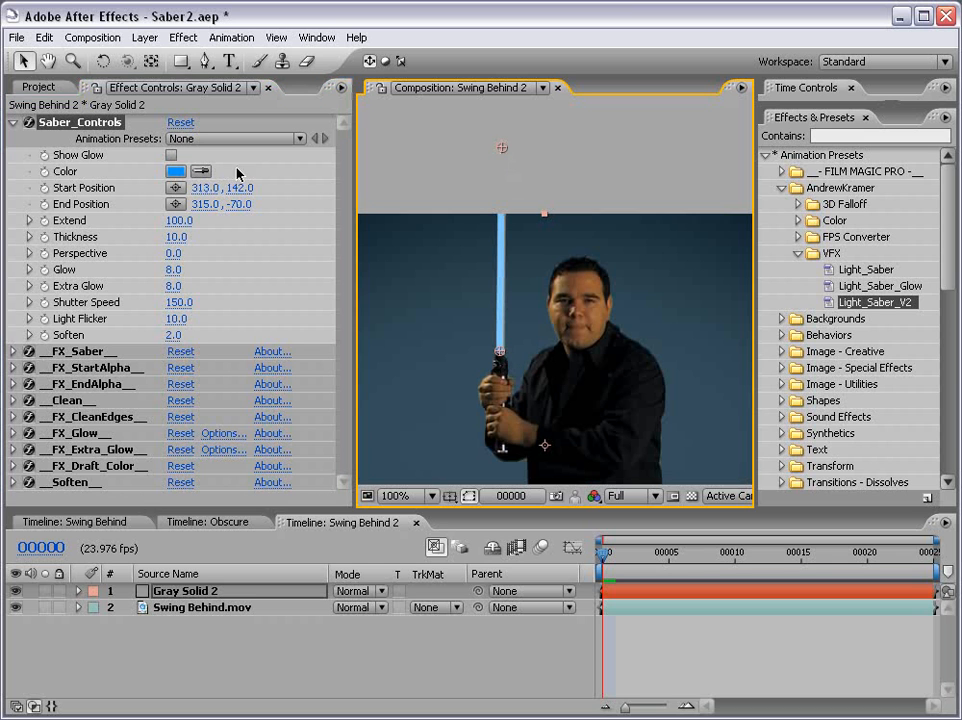
Turn Show Glow back on and change the saber color to green.
left_click(171, 155)
left_click(176, 171)
left_click_drag(553, 420, 548, 470)
left_click(699, 303)
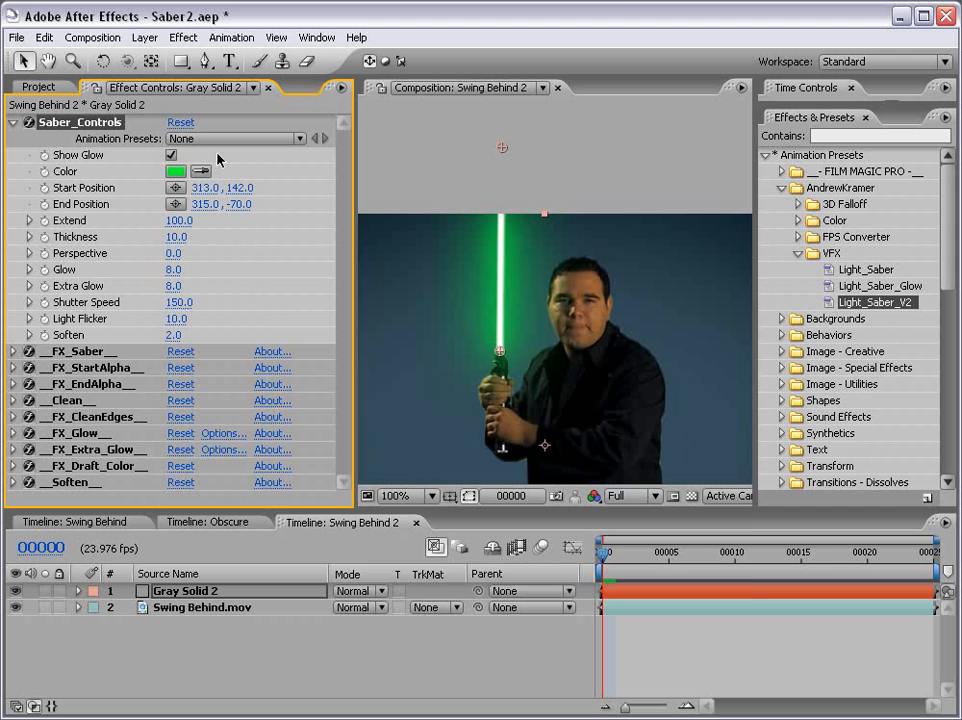
Change the saber color to purple, BA00FF.
left_click(176, 171)
left_click(540, 366)
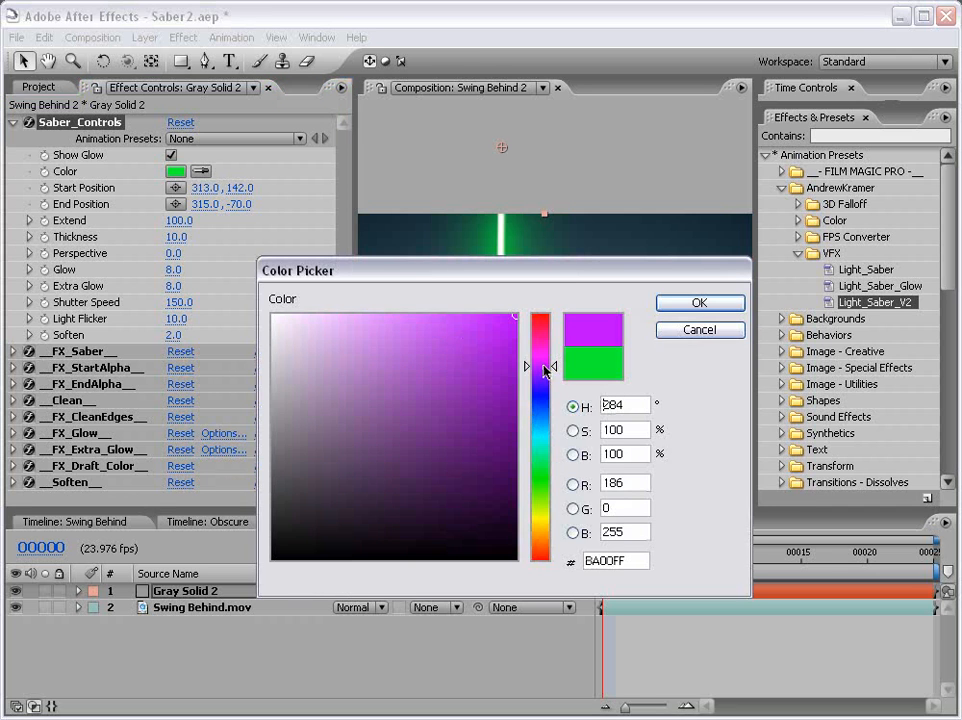
left_click(699, 303)
Set the saber color to a bright green, 00FF54.
left_click(176, 171)
left_click(543, 465)
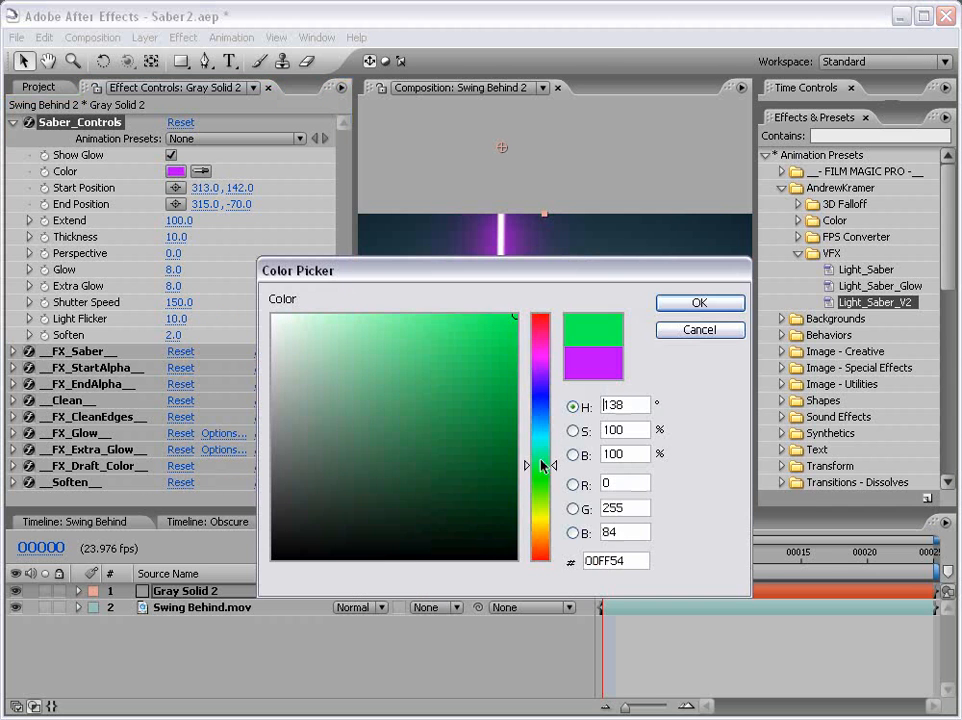
left_click(699, 303)
Try a different Extend value on the saber and undo the change.
left_click_drag(184, 221, 200, 237)
key("ctrl+z")
left_click(375, 170)
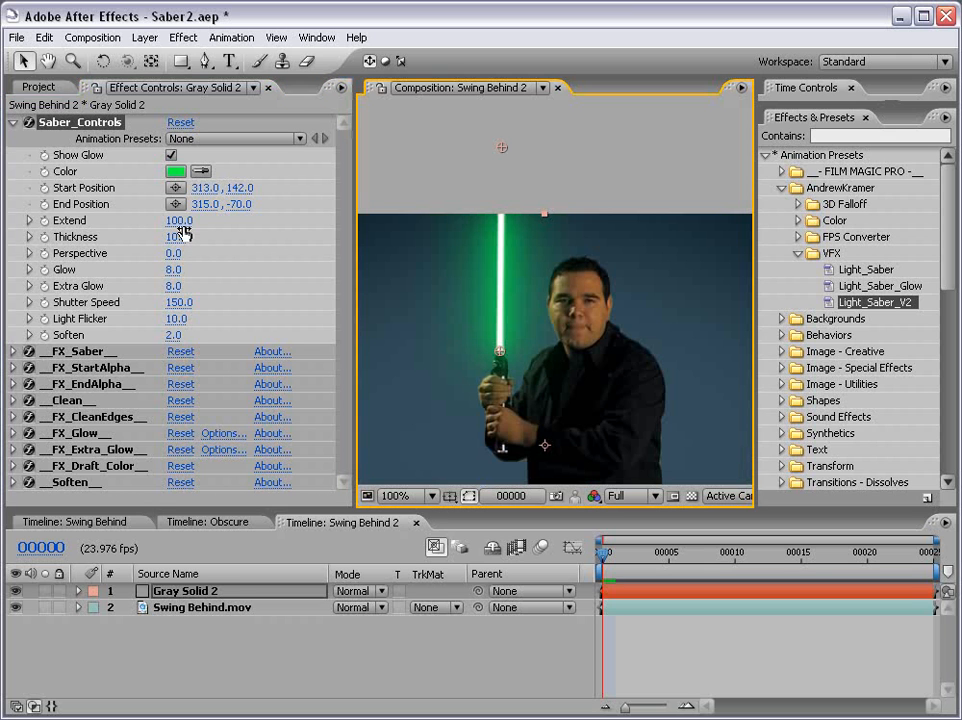
Try a positive Perspective with the saber's End Position at 493, 44, and a Perspective of -4.8 with it at 311, -87.
left_click_drag(504, 150, 673, 257)
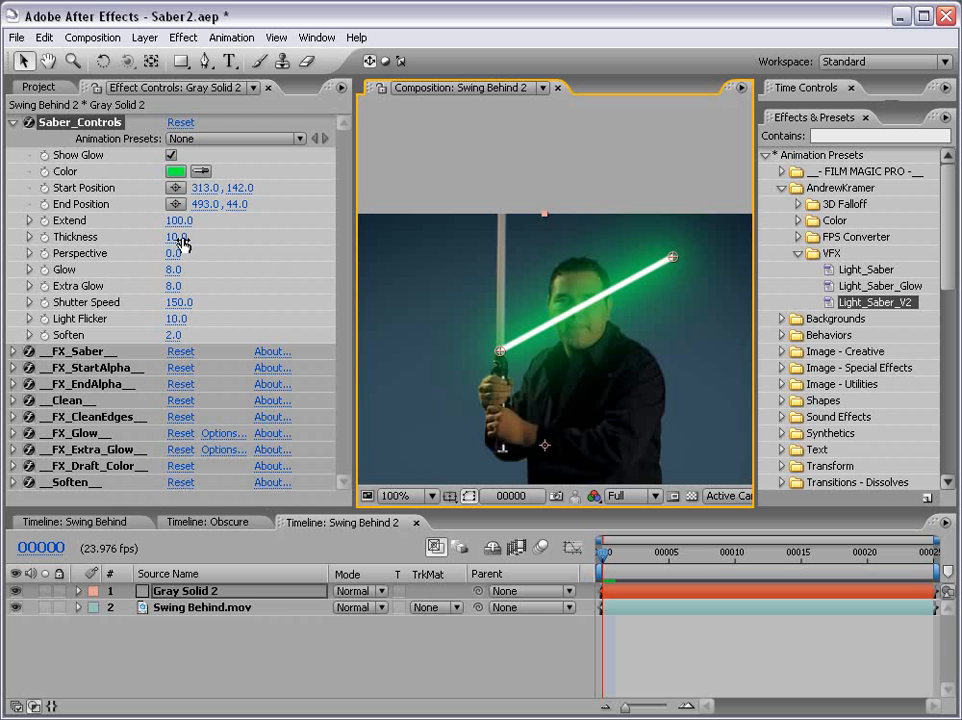
left_click(29, 253)
left_click_drag(196, 284, 275, 282)
left_click_drag(673, 257, 498, 131)
left_click_drag(276, 281, 155, 281)
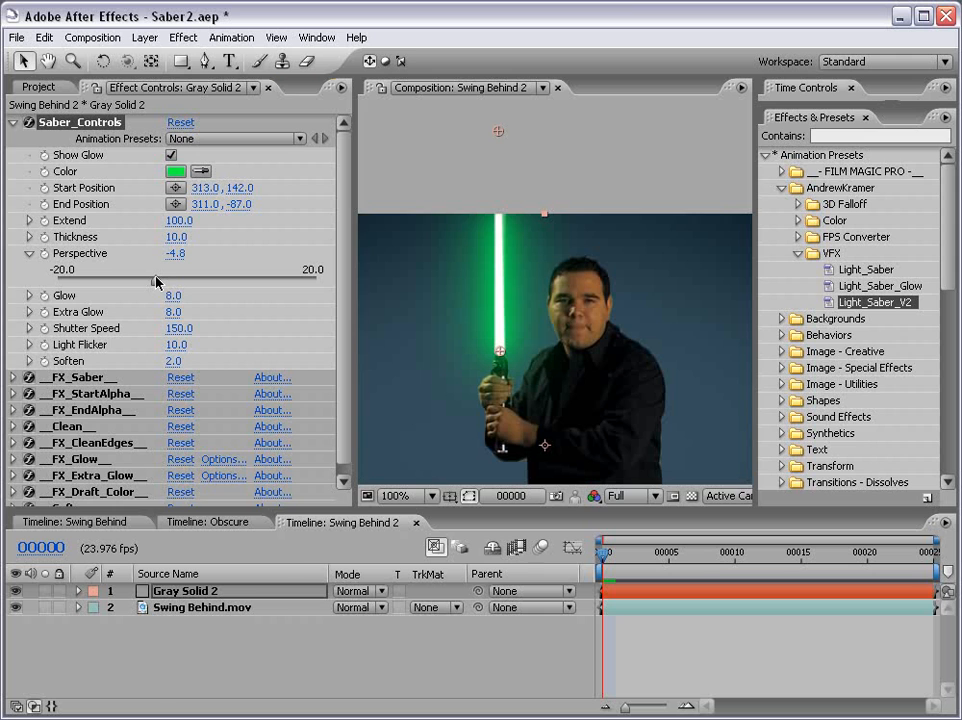
Move the saber's End Position in front of the man to about 431, 32 and set Perspective to 0.
left_click_drag(498, 131, 615, 248)
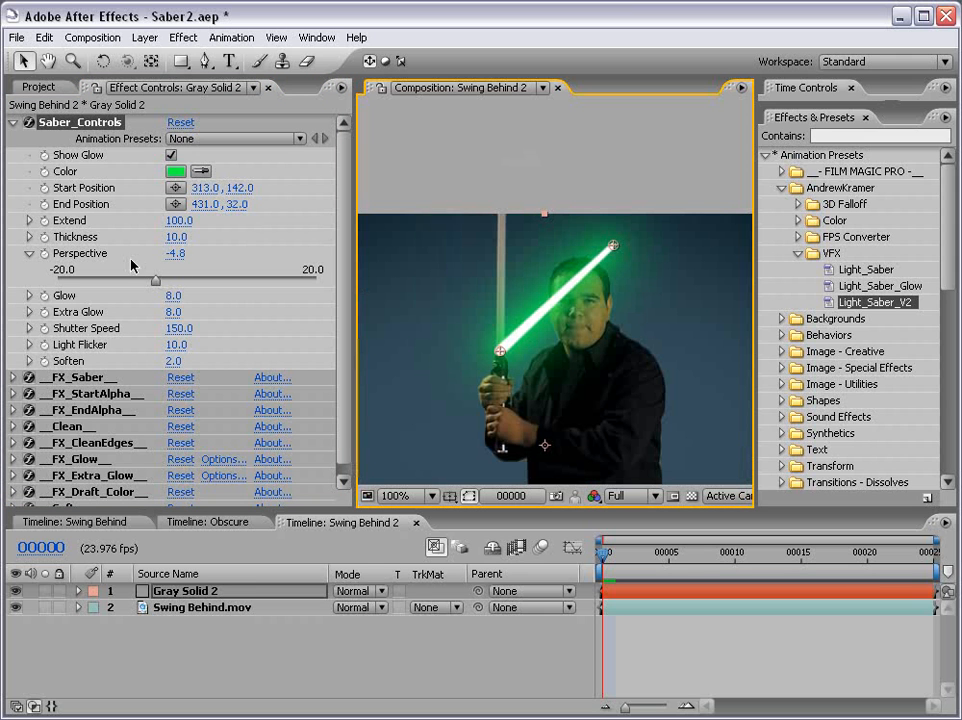
left_click(174, 253)
type("0")
key("Return")
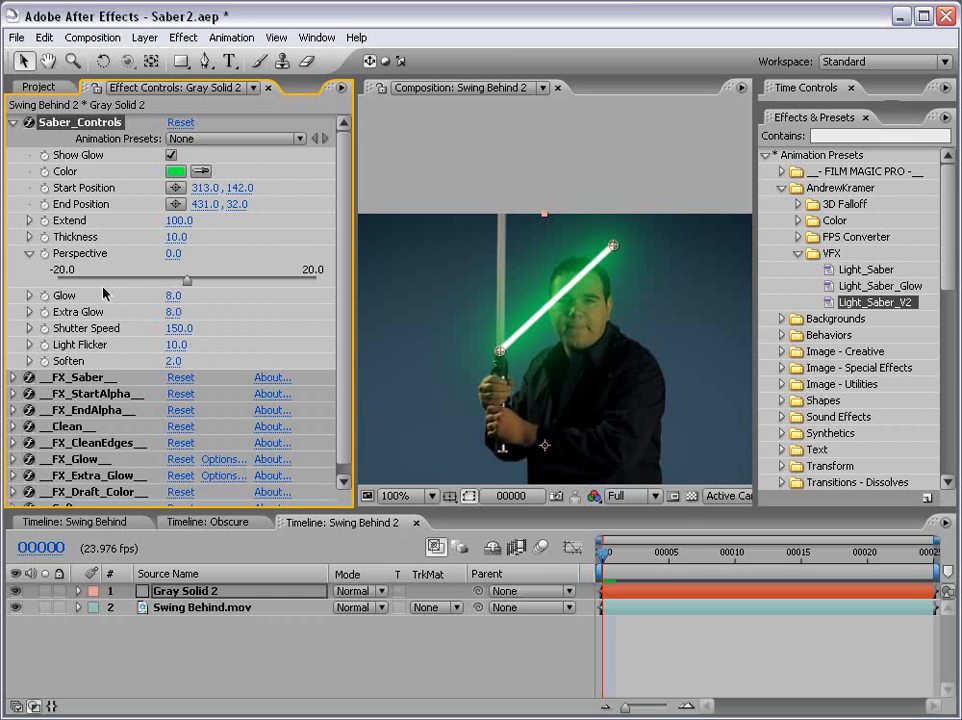
Set the saber's Soften value to 10, leaving Shutter Speed as it is.
left_click(179, 328)
key("Return")
left_click(174, 366)
type("10")
key("Return")
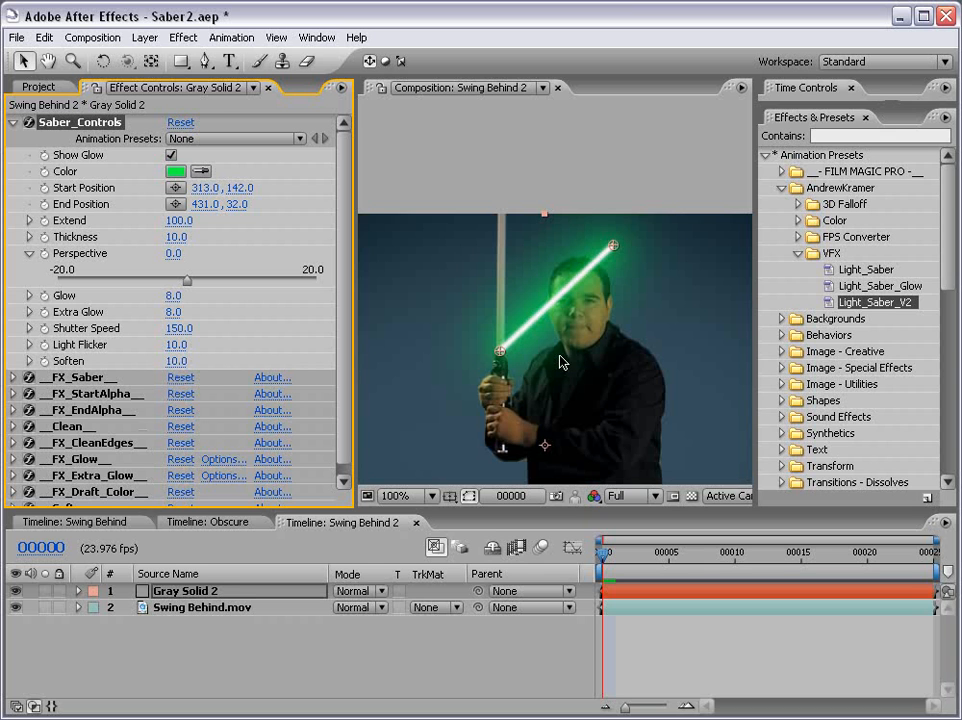
Set the saber's Soften value to 0.
left_click(174, 361)
type("0")
key("Return")
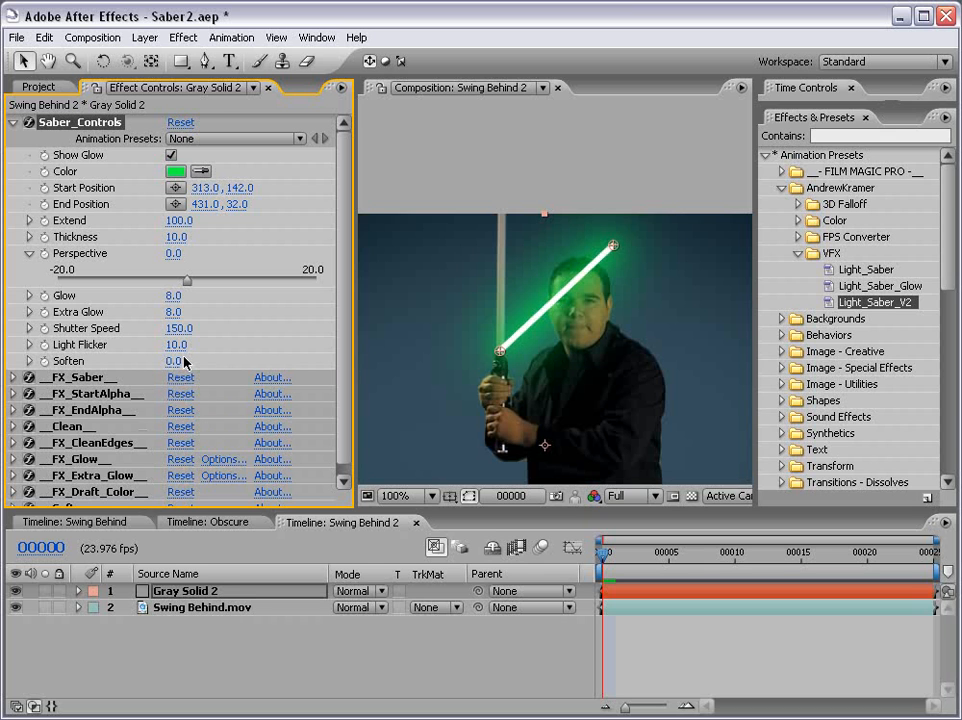
left_click(184, 357)
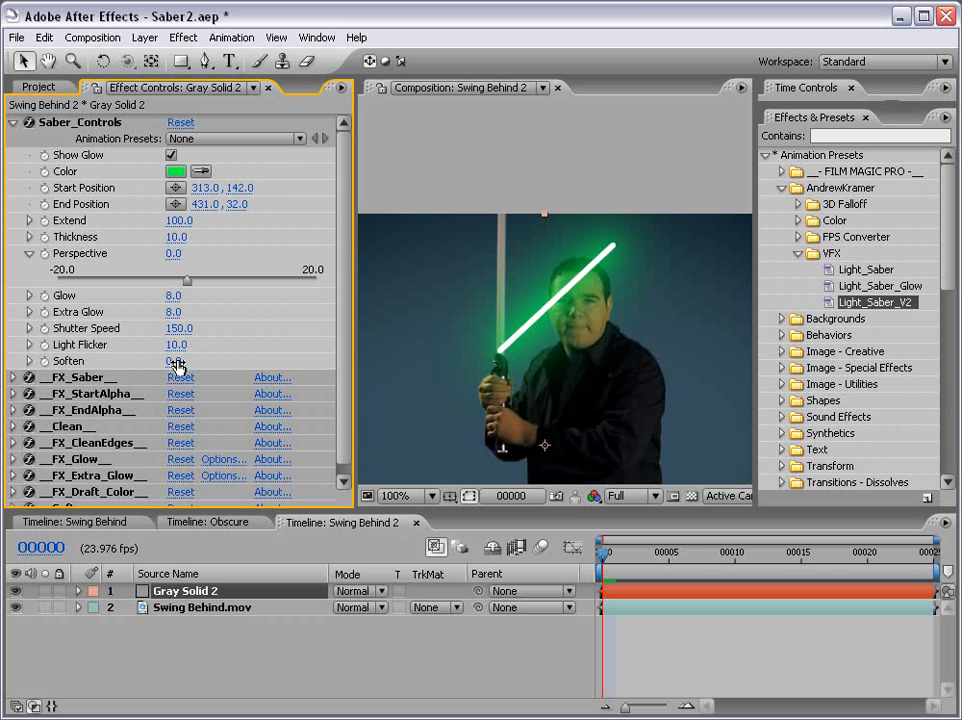
Reset Saber_Controls on Gray Solid 2 to its default values and look over the preset's stack of effects.
left_click(181, 124)
scroll(570, 345, "down", 2)
scroll(572, 352, "down", 4)
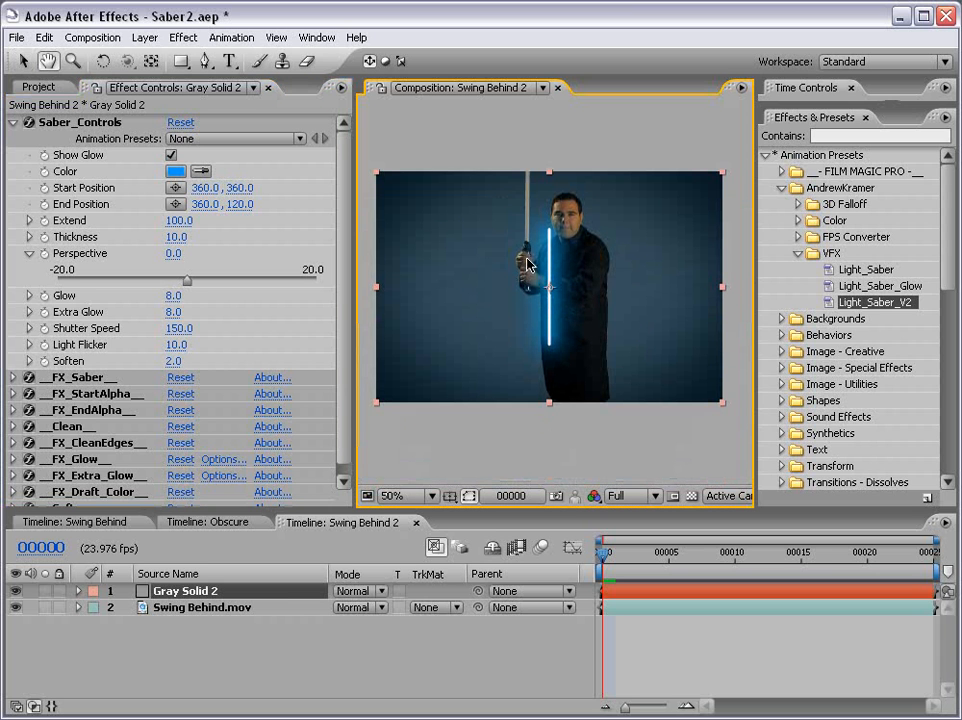
scroll(354, 214, "down", 1)
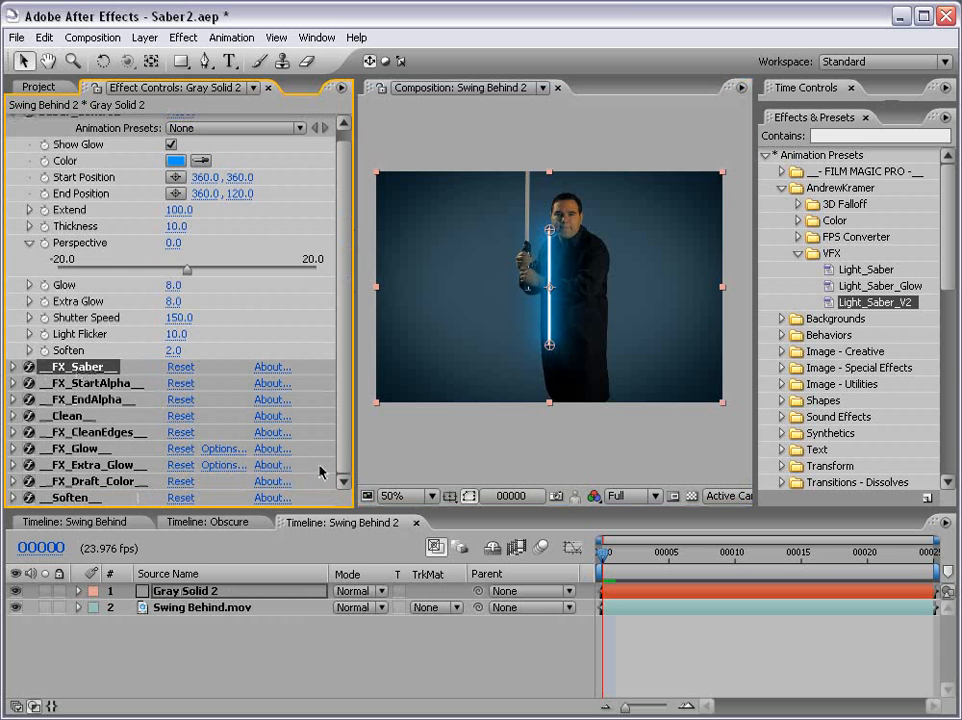
scroll(344, 465, "up", 1)
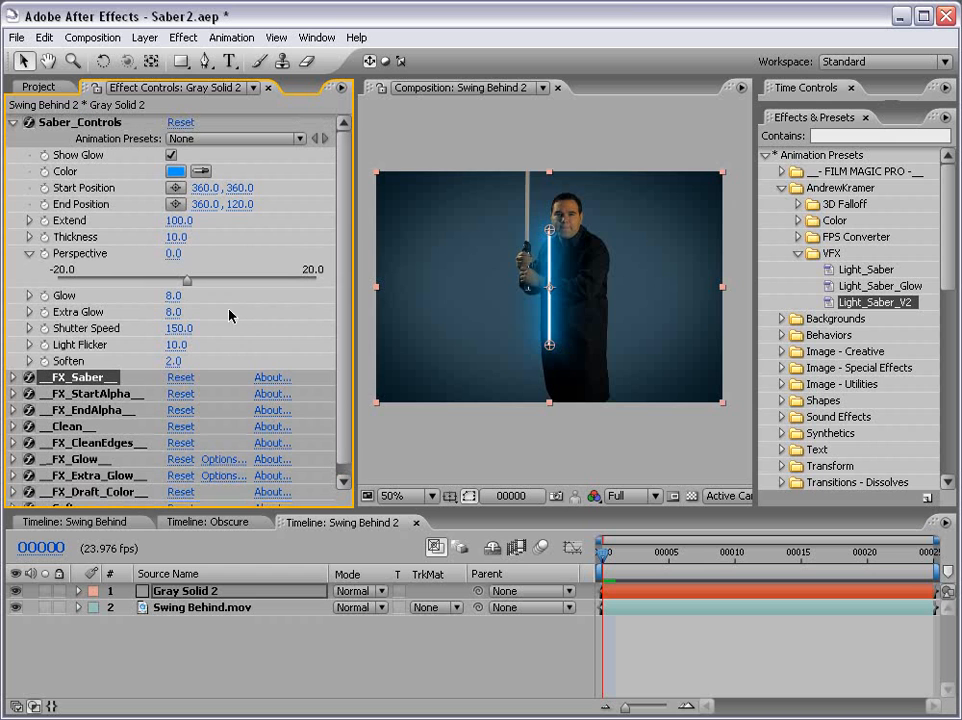
scroll(344, 410, "down", 1)
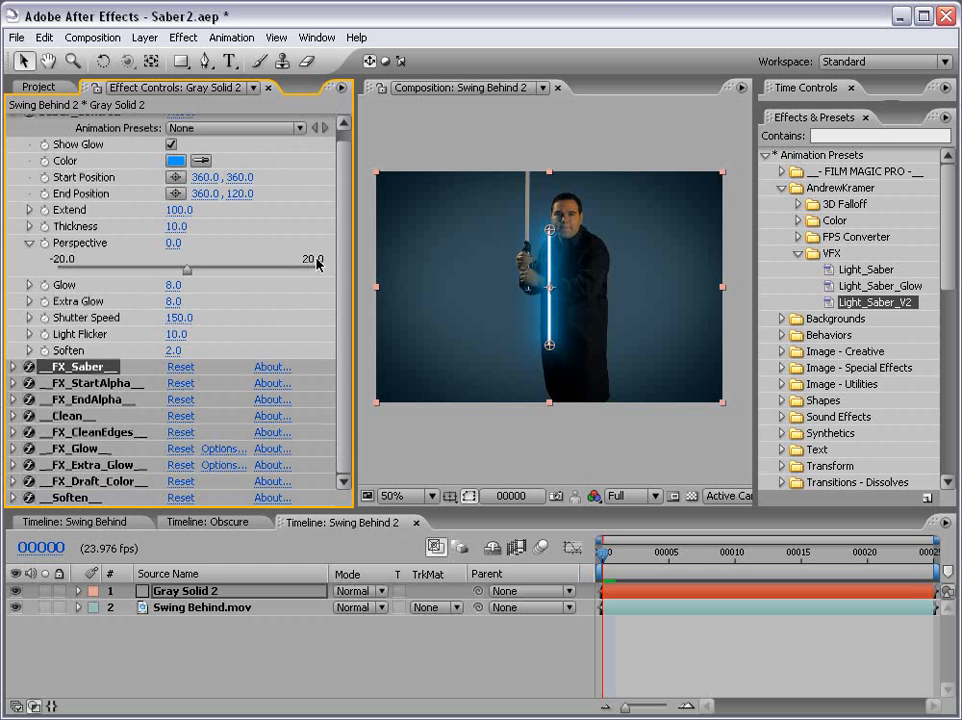
scroll(300, 265, "up", 1)
left_click(66, 124)
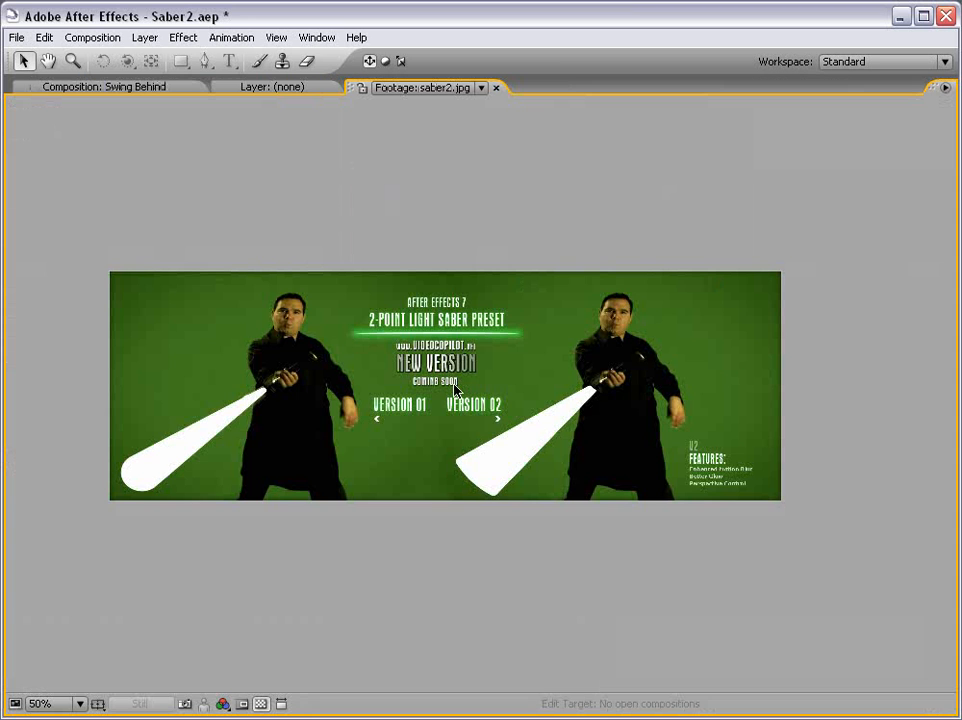
Compare the shape of the swinging blade between Version 01 and Version 02 in the saber2.jpg footage.
key("space")
scroll(270, 424, "up", 1)
left_click_drag(204, 464, 602, 397)
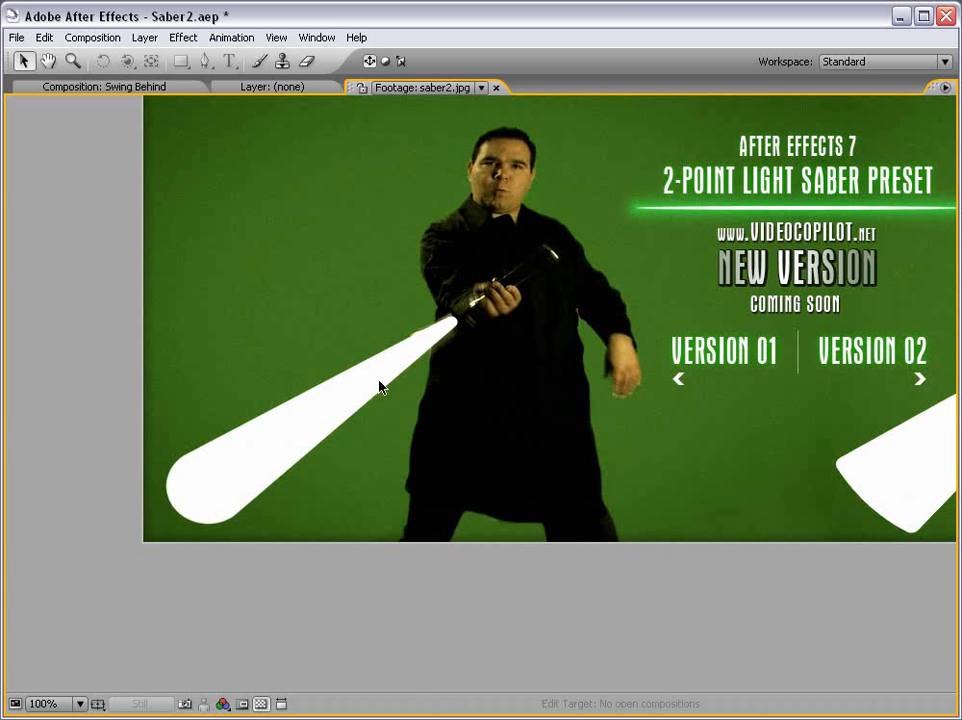
left_click_drag(800, 378, 335, 389)
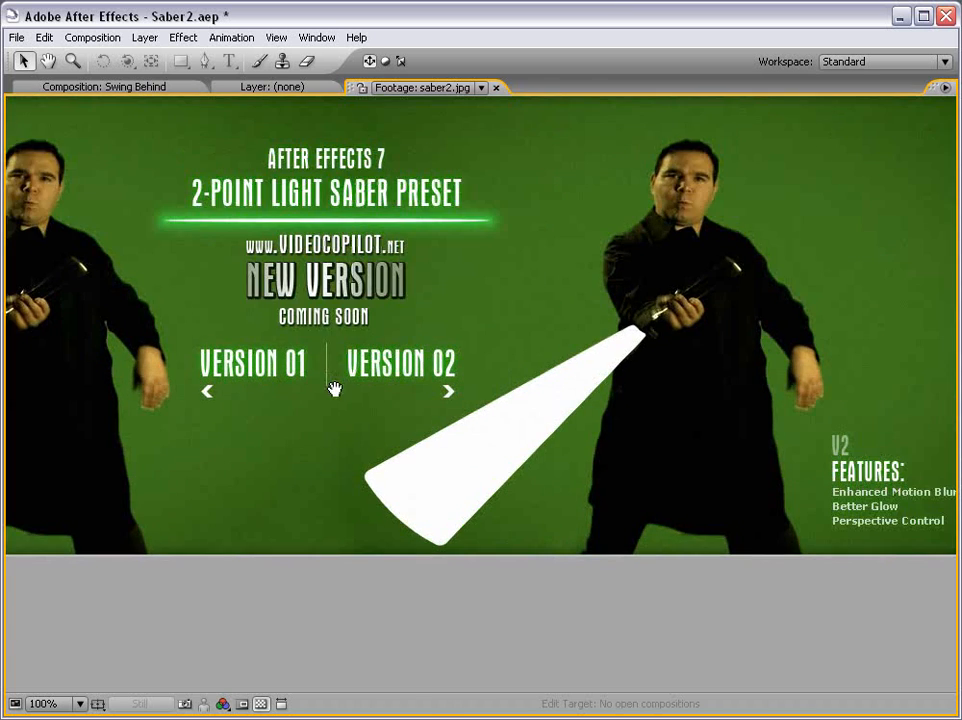
left_click_drag(653, 354, 568, 370)
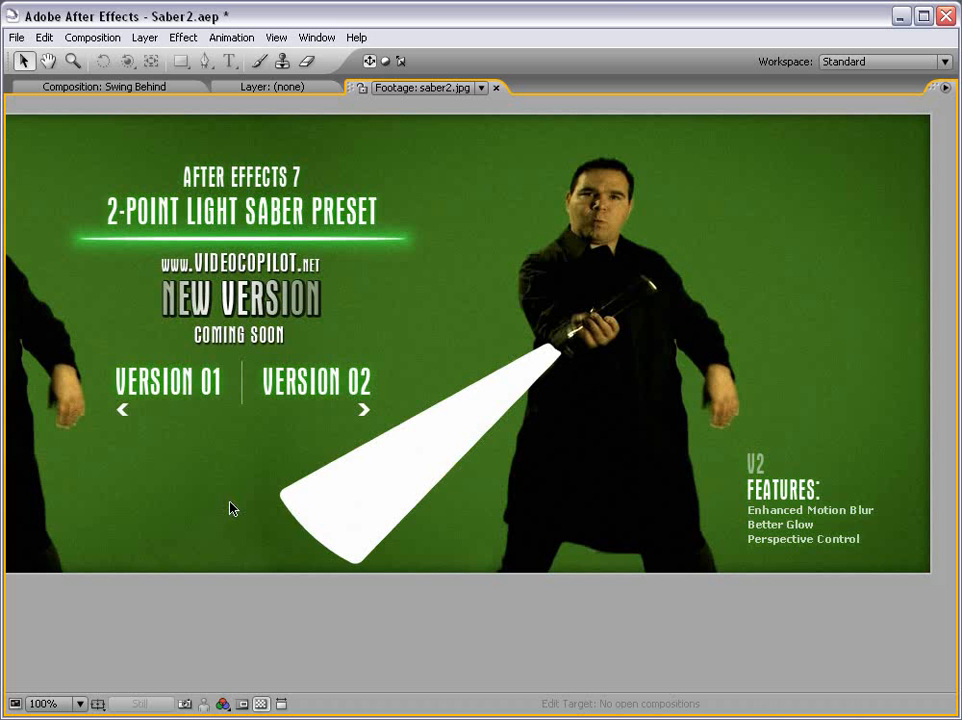
scroll(234, 508, "down", 1)
left_click_drag(333, 497, 640, 476)
scroll(415, 508, "up", 1)
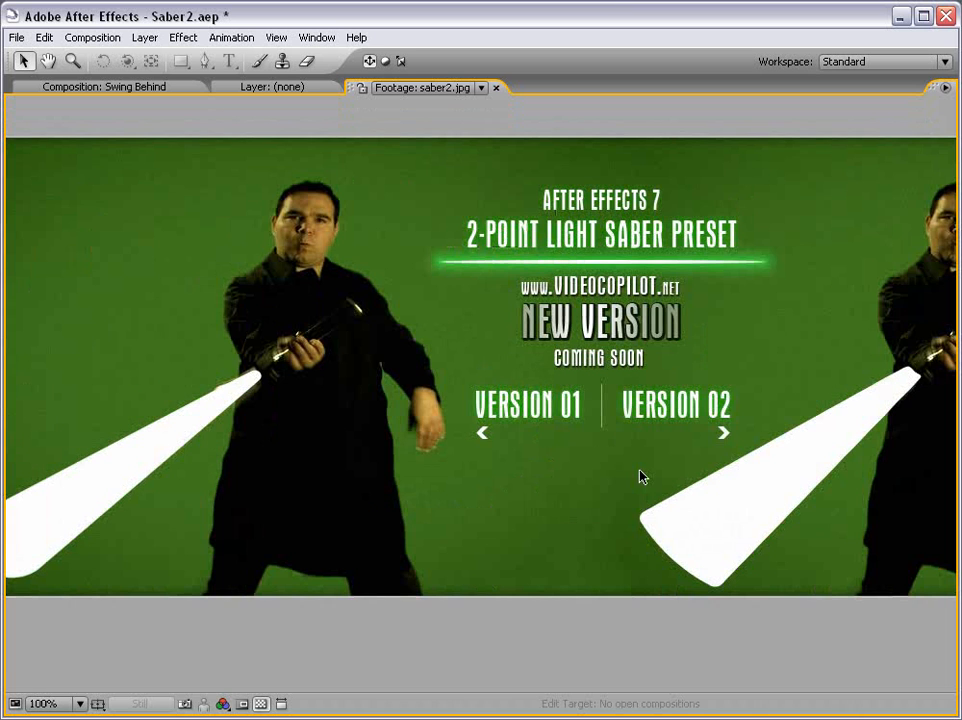
left_click_drag(414, 454, 473, 454)
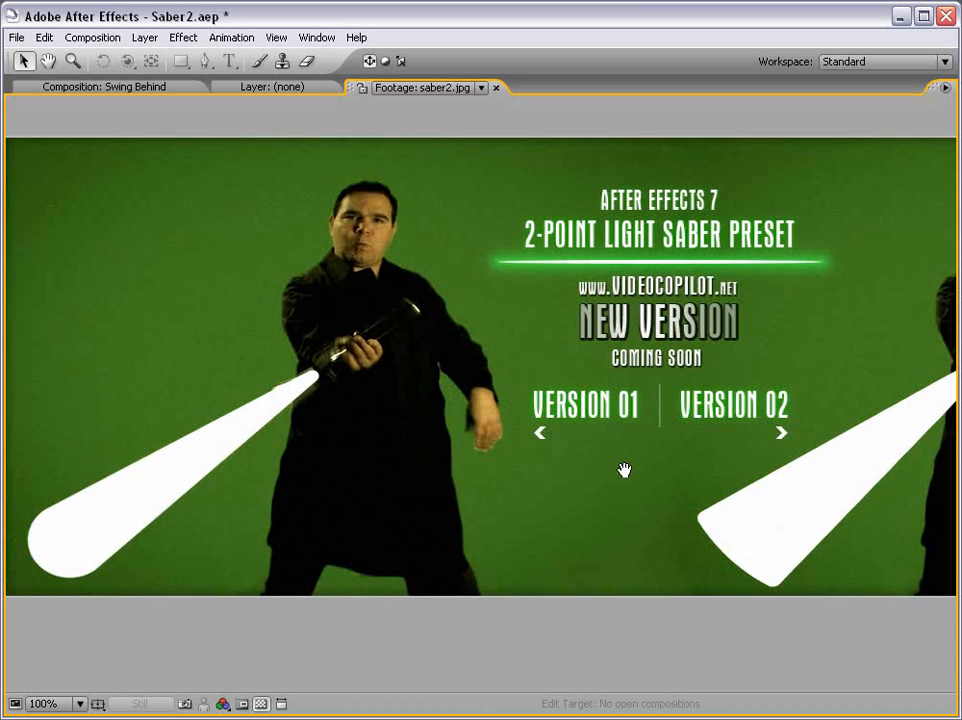
left_click_drag(624, 473, 427, 462)
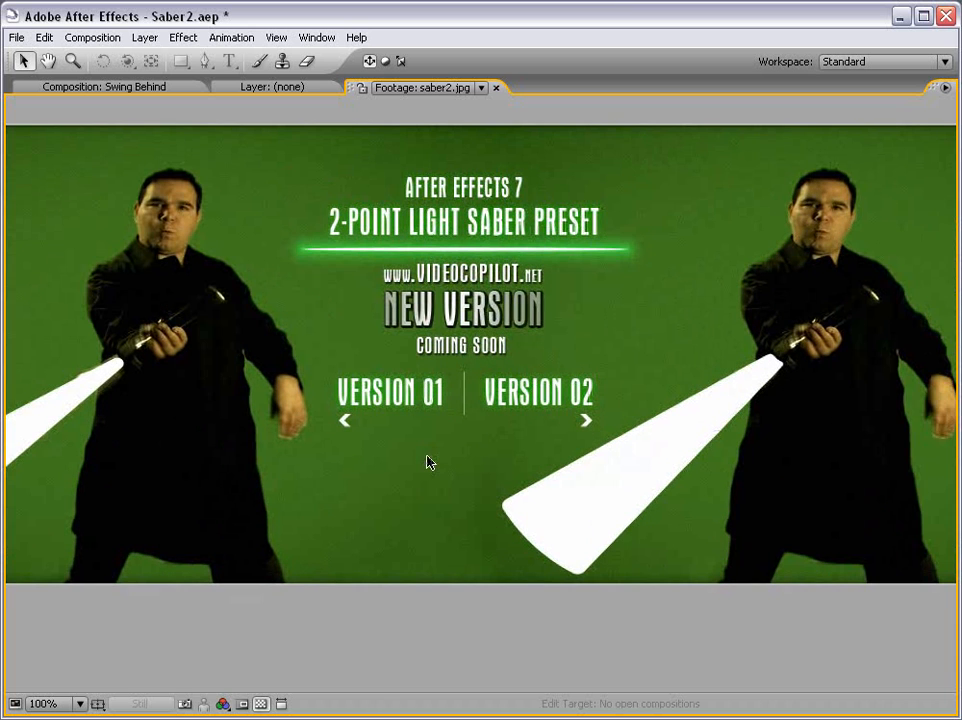
left_click_drag(404, 511, 721, 419)
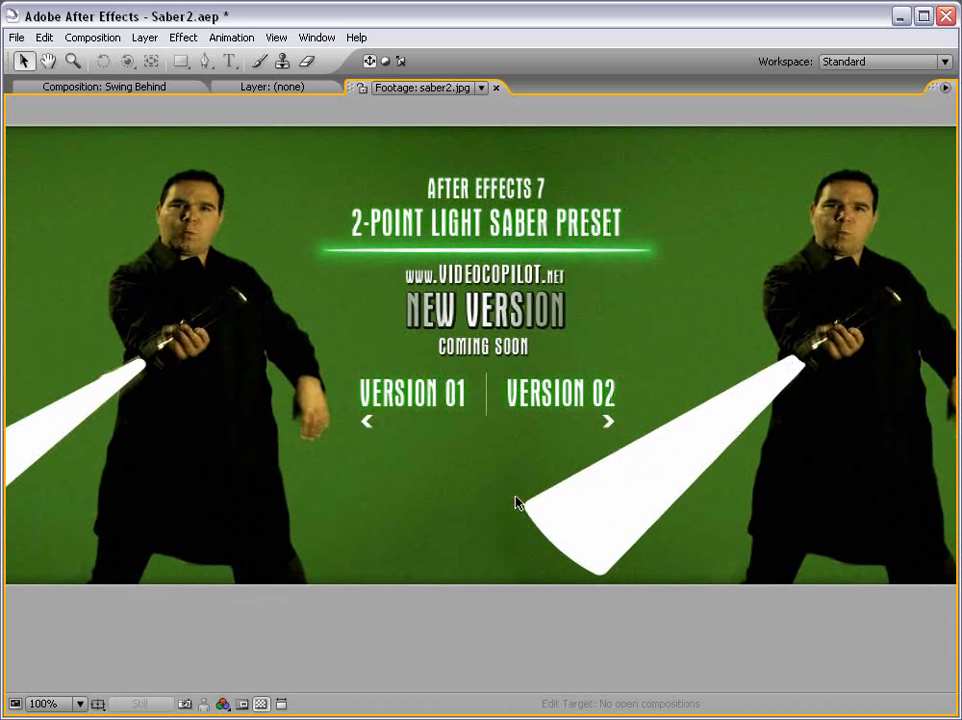
left_click_drag(371, 519, 632, 493)
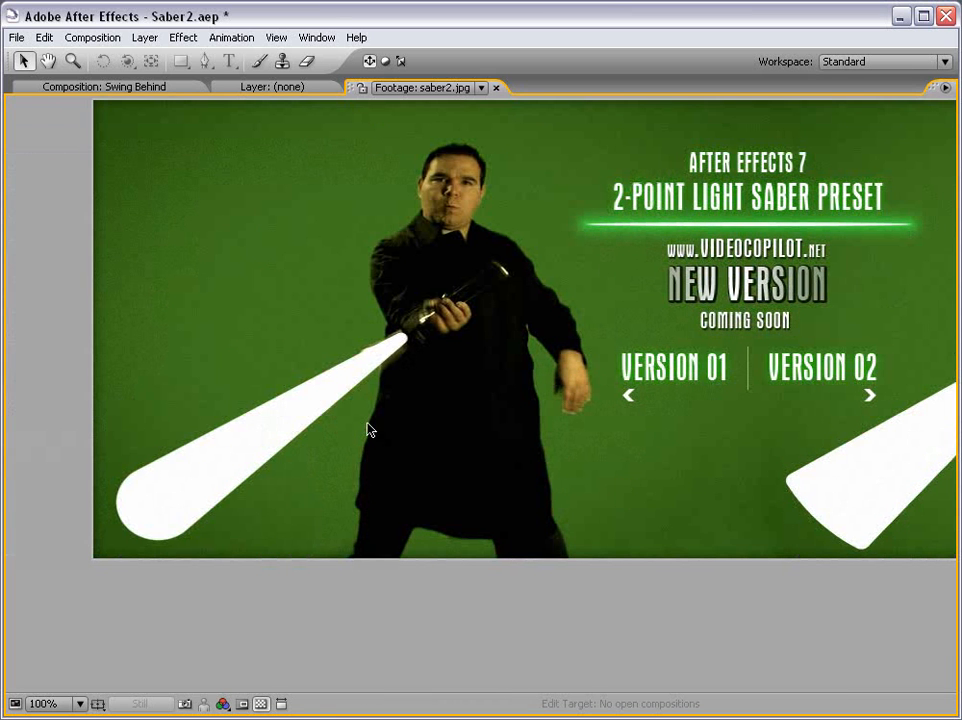
left_click_drag(791, 475, 402, 476)
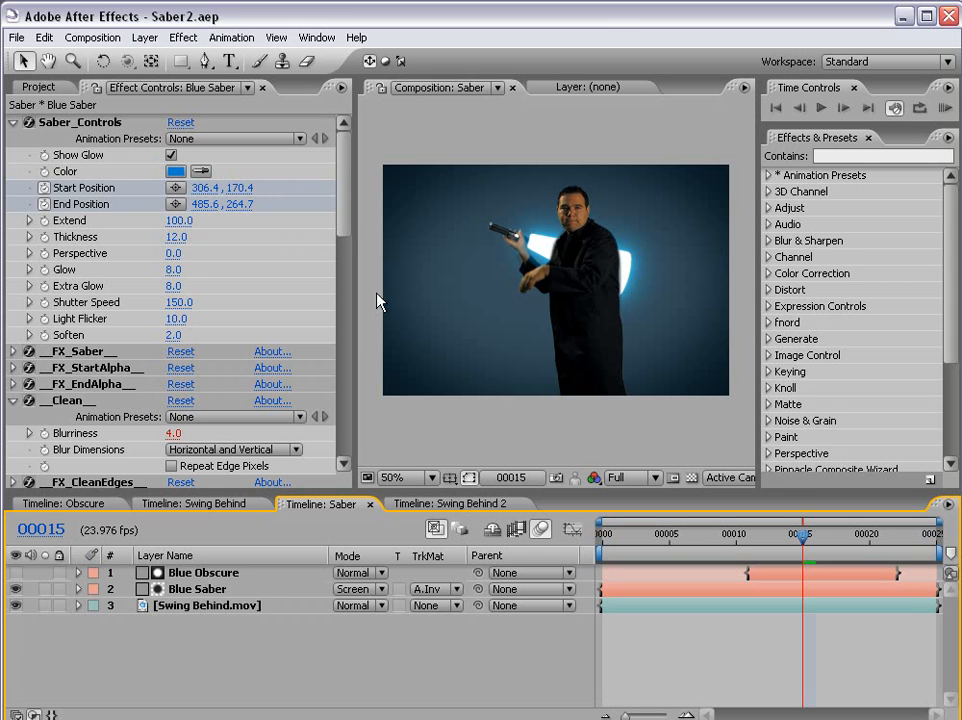
Set the Shutter Angle of the Saber composition to 300.
left_click(85, 38)
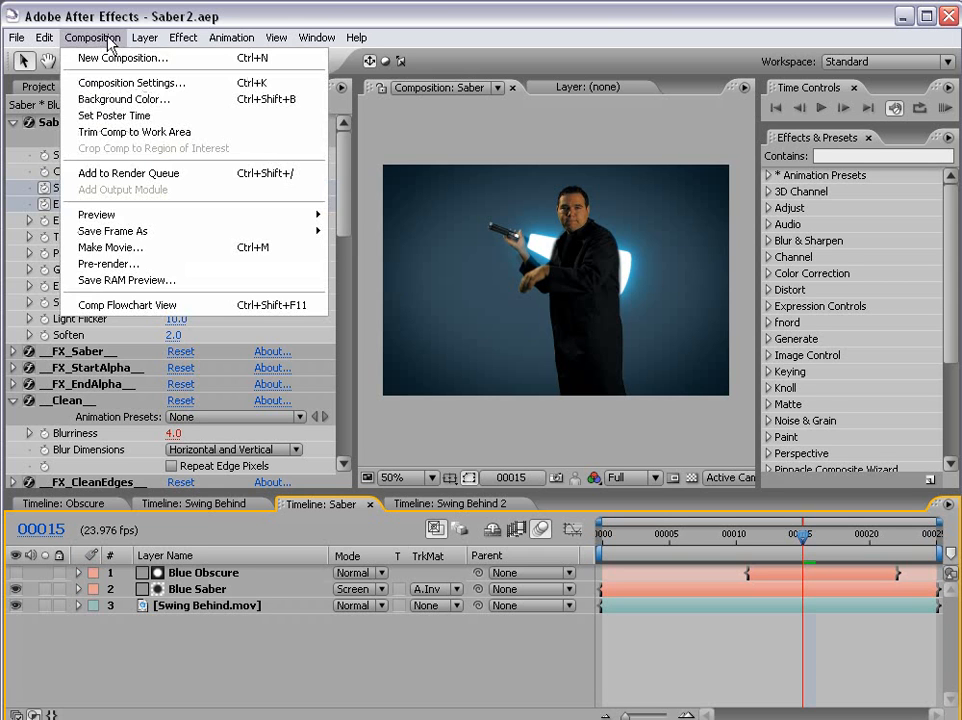
left_click(175, 86)
left_click(393, 297)
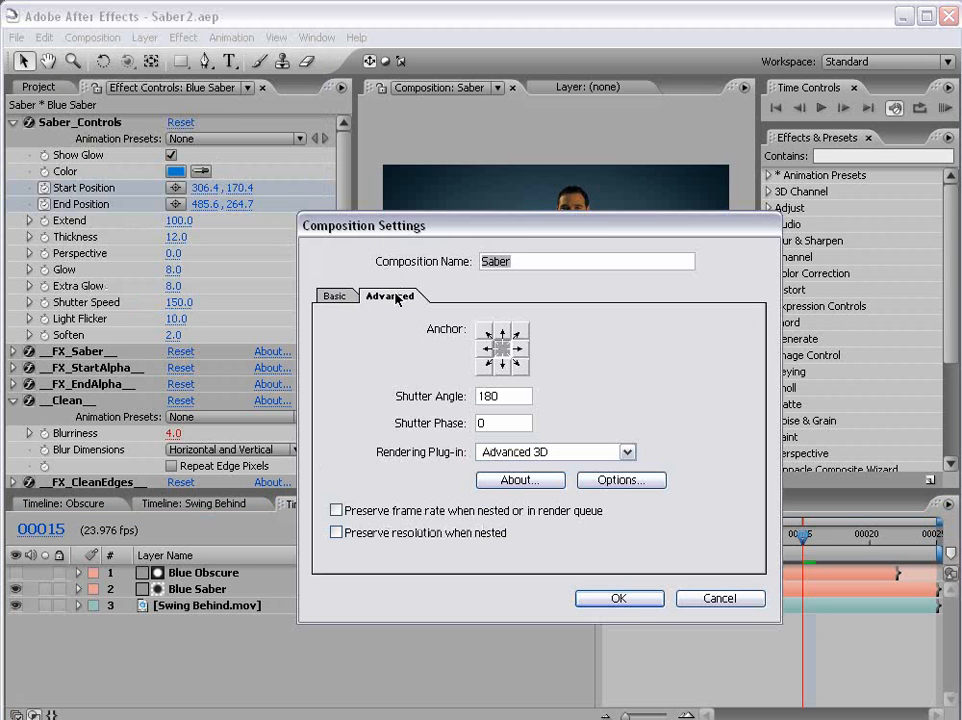
double_click(509, 397)
type("300")
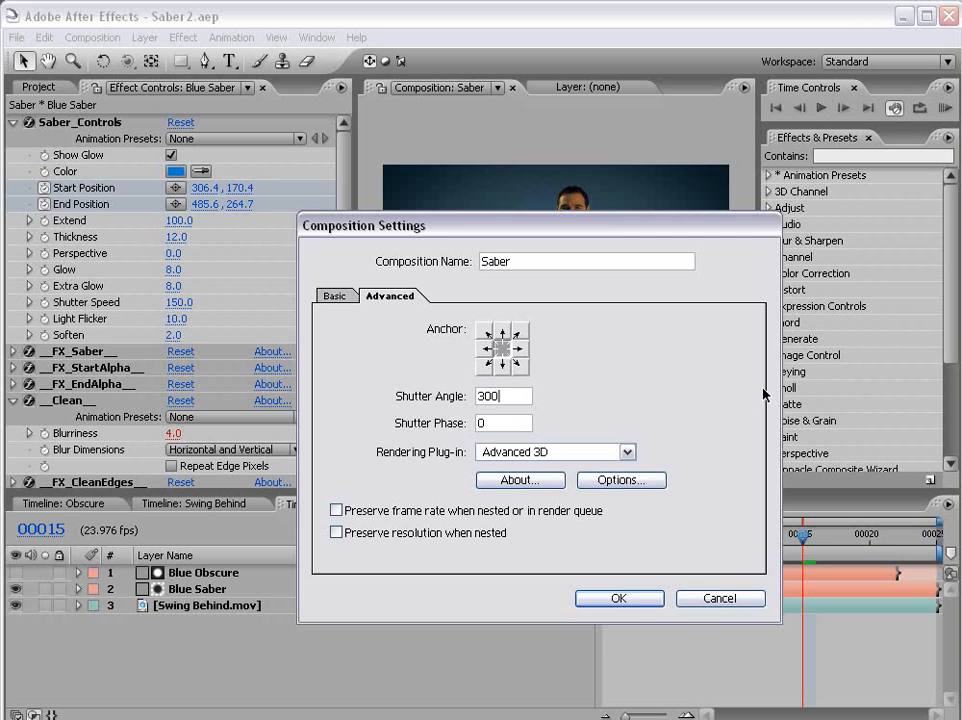
left_click(627, 601)
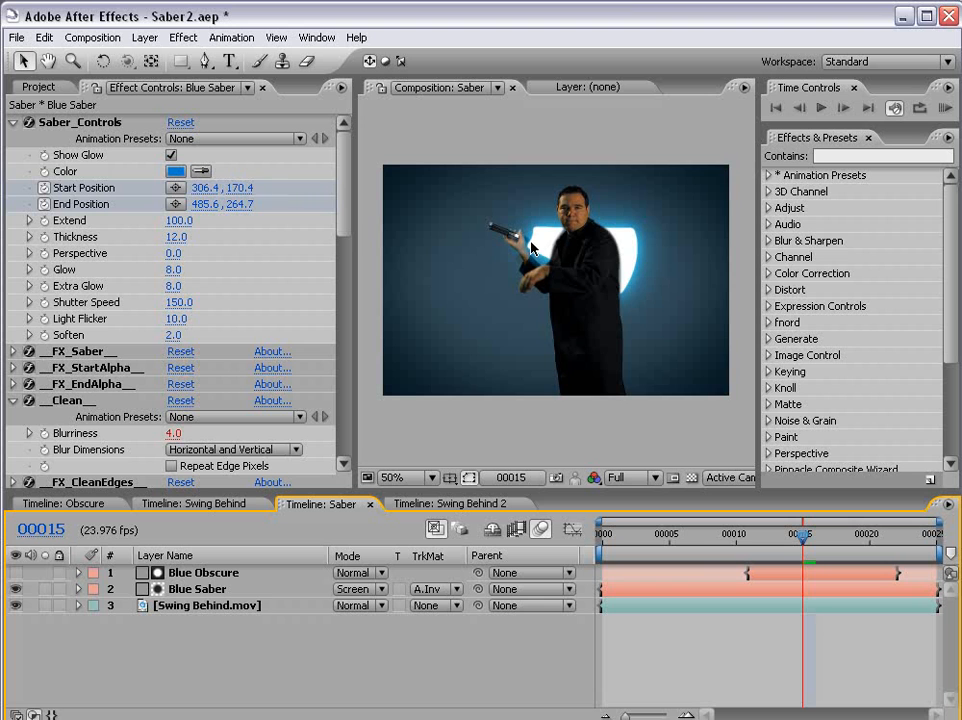
Go to frame 8 and set the Saber composition's Shutter Angle to 180.
left_click_drag(803, 536, 708, 537)
left_click(92, 37)
left_click(94, 82)
left_click(389, 296)
left_click_drag(443, 233, 308, 293)
double_click(386, 456)
type("180")
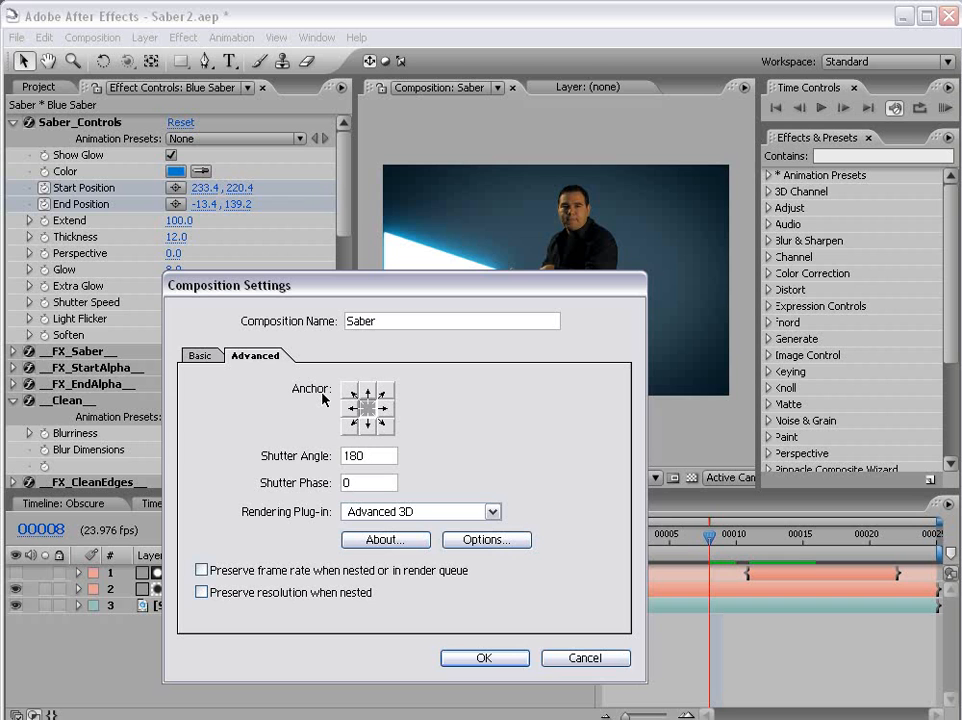
double_click(371, 455)
left_click(478, 660)
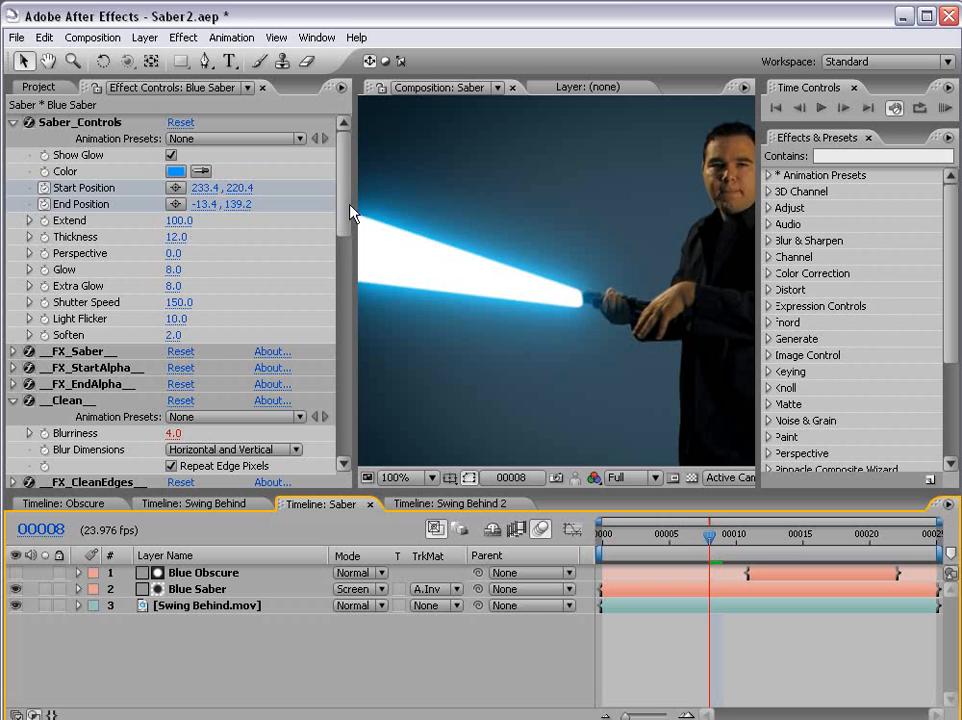
Change the Blue Saber layer's saber color to the dark blue 266A99, leaving its blending mode on Screen.
left_click(176, 171)
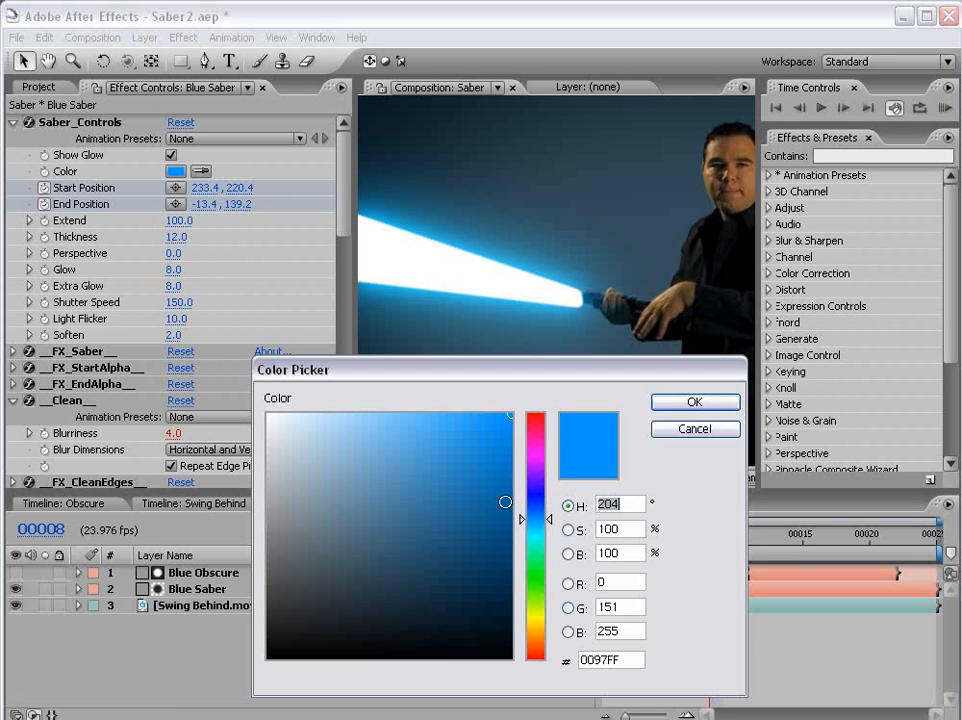
left_click(477, 475)
left_click(451, 511)
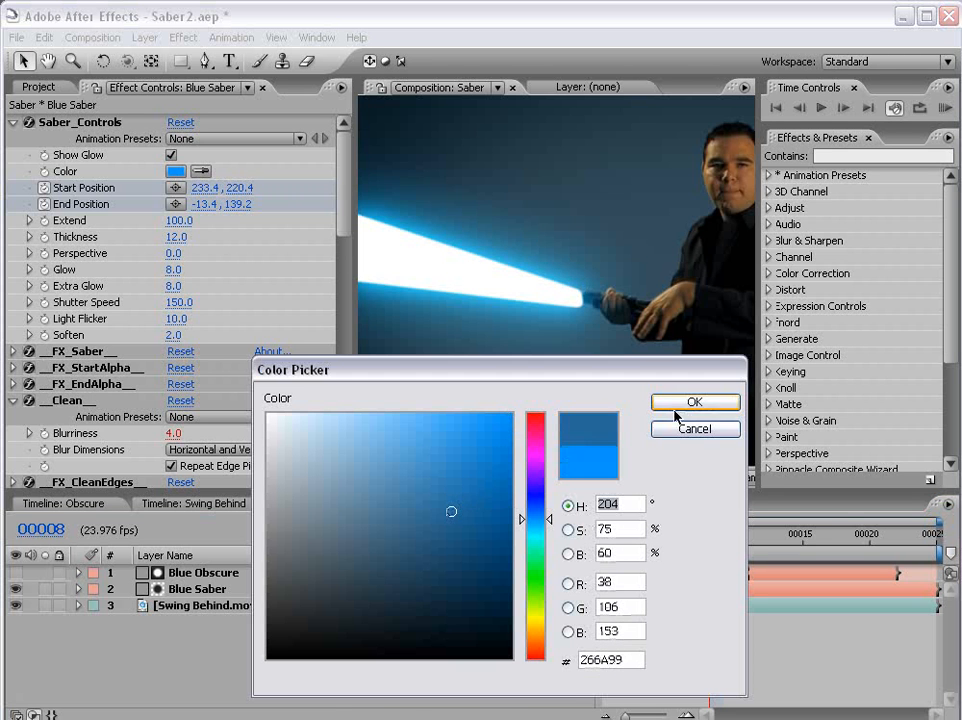
left_click(709, 427)
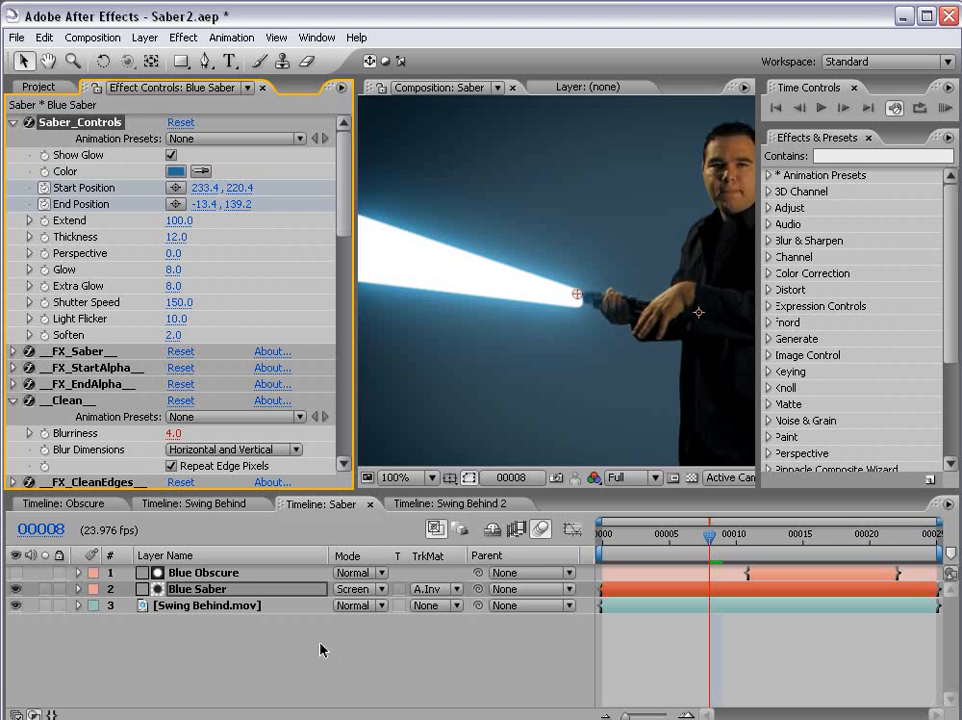
left_click(367, 590)
left_click(369, 591)
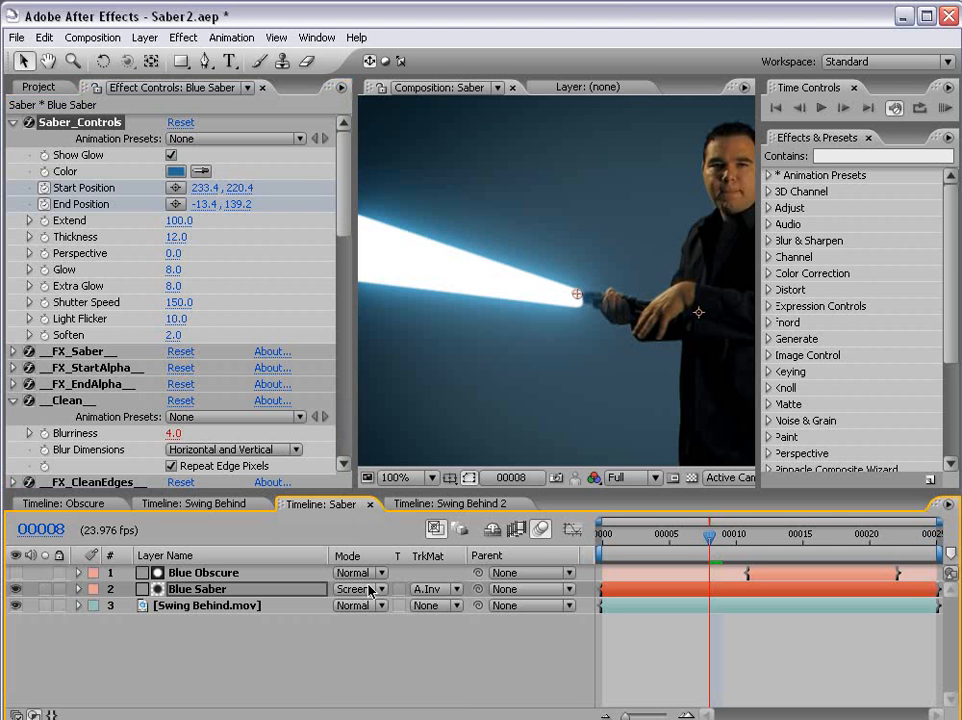
Set the Blue Saber layer's saber color to a fully saturated blue.
left_click(180, 172)
left_click(513, 464)
left_click(690, 401)
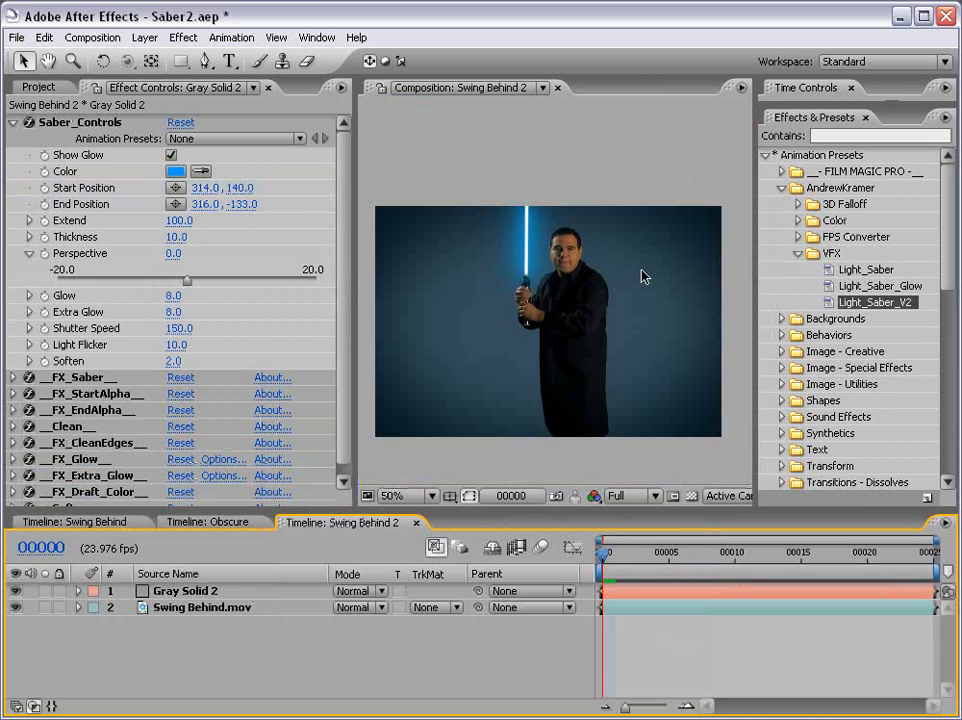
Turn on keyframing for the Start Position and End Position of Gray Solid 2's saber at frame 0 in Swing Behind 2.
scroll(580, 258, "up", 1)
key("h")
left_click_drag(501, 240, 519, 300)
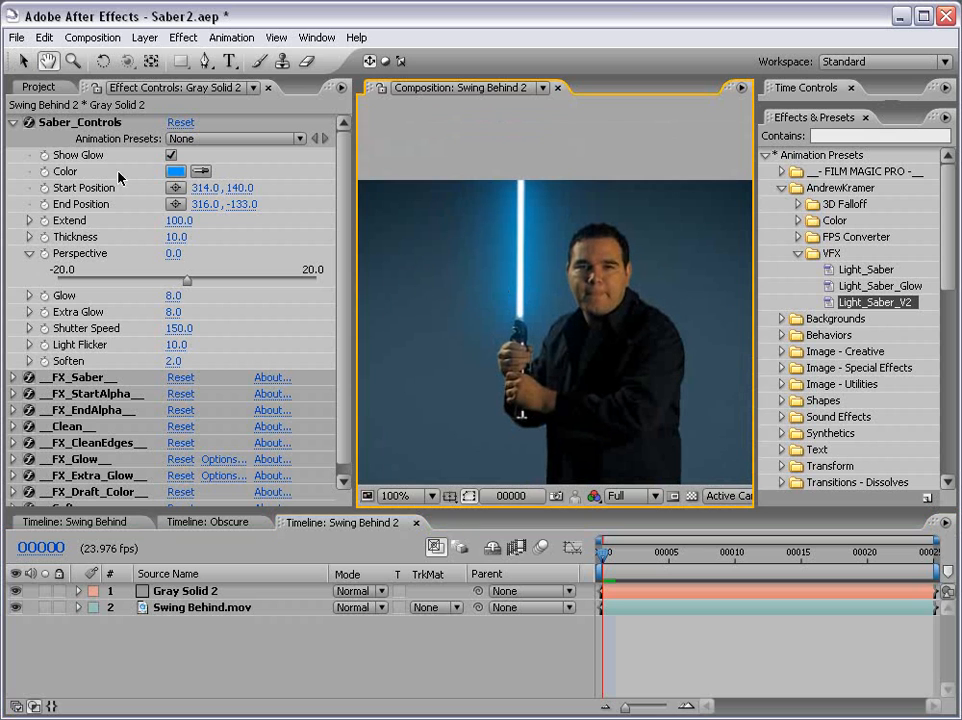
left_click(68, 128)
key("v")
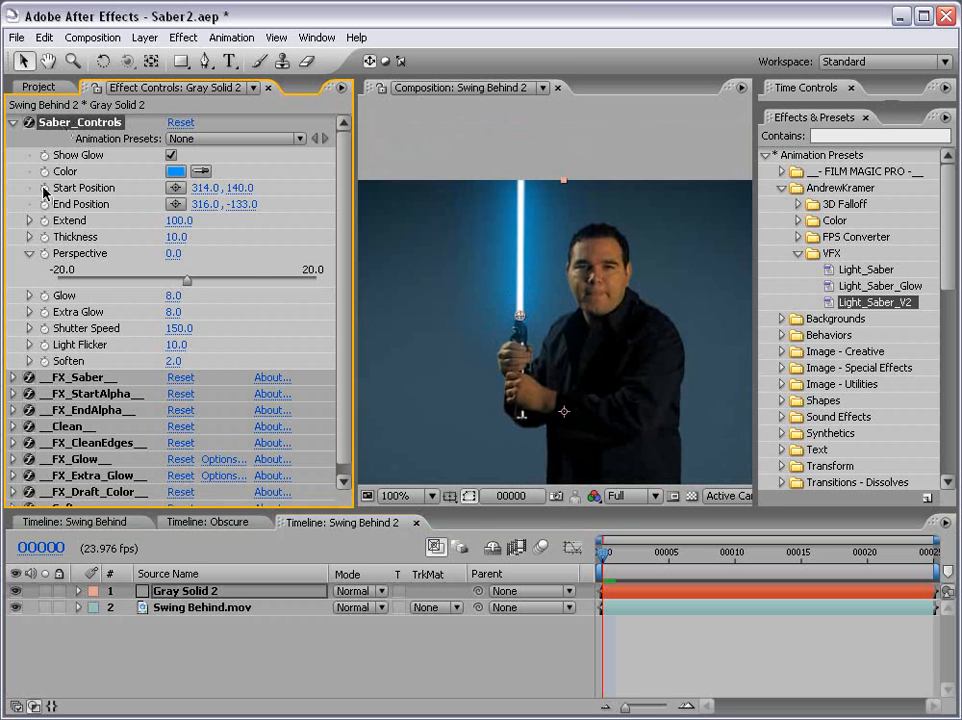
left_click(44, 188)
left_click(44, 204)
Nudge the saber's Start Position down onto the hilt to 314, 143.
scroll(541, 313, "up", 1)
left_click_drag(488, 343, 489, 349)
scroll(549, 208, "down", 1)
left_click_drag(553, 202, 537, 273)
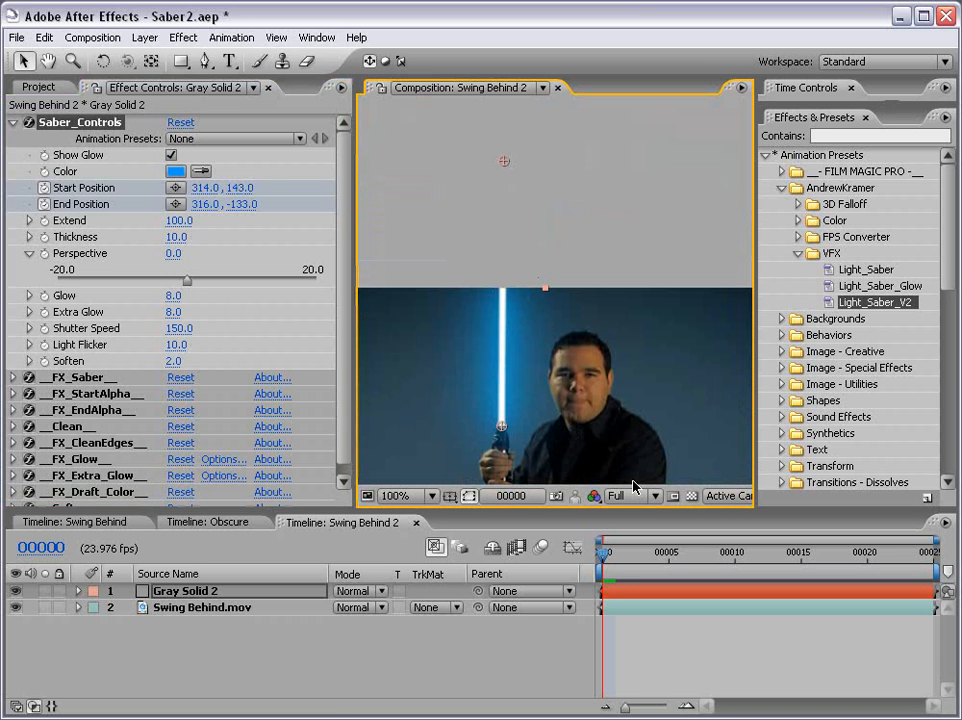
At frame 5, align the saber with the tilted prop by moving Start Position to 289, 155 and End Position to 241, -120.
key("Page_Down")
key("Page_Down")
left_click_drag(501, 426, 477, 437)
key("Page_Down")
key("Page_Down")
key("Page_Down")
left_click_drag(505, 161, 434, 173)
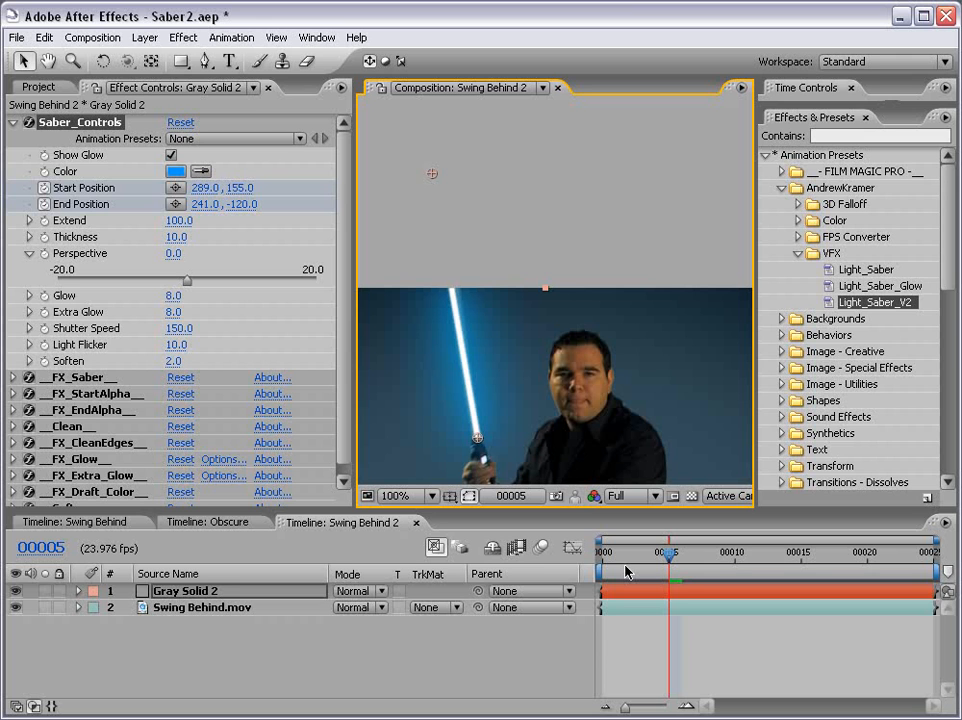
Remove the keyframes from Start Position and End Position and go to frame 24.
left_click(47, 203)
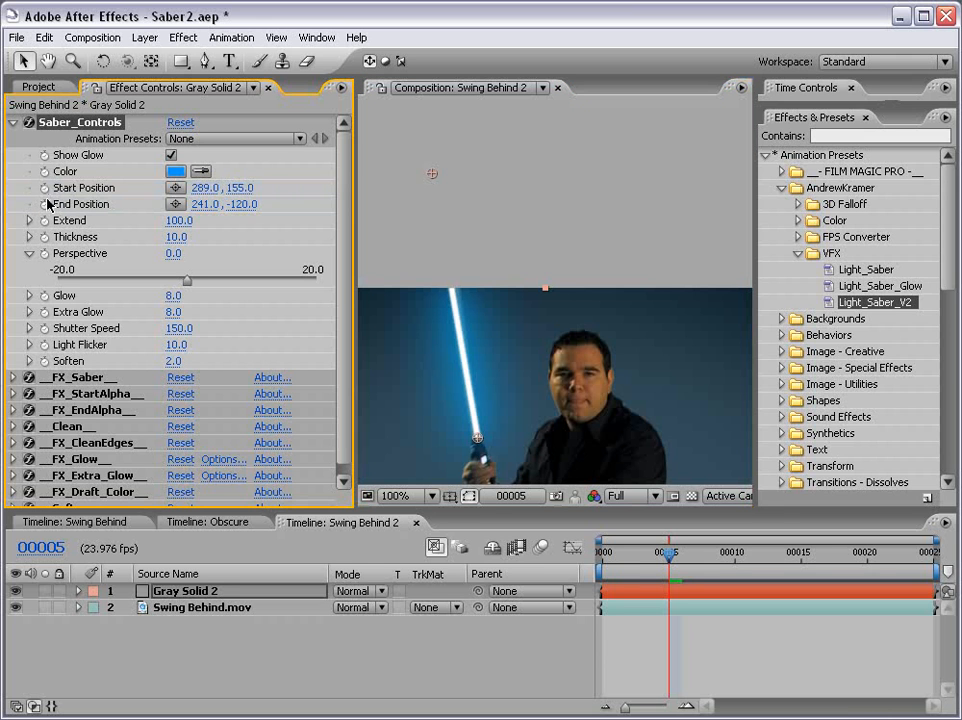
left_click(919, 553)
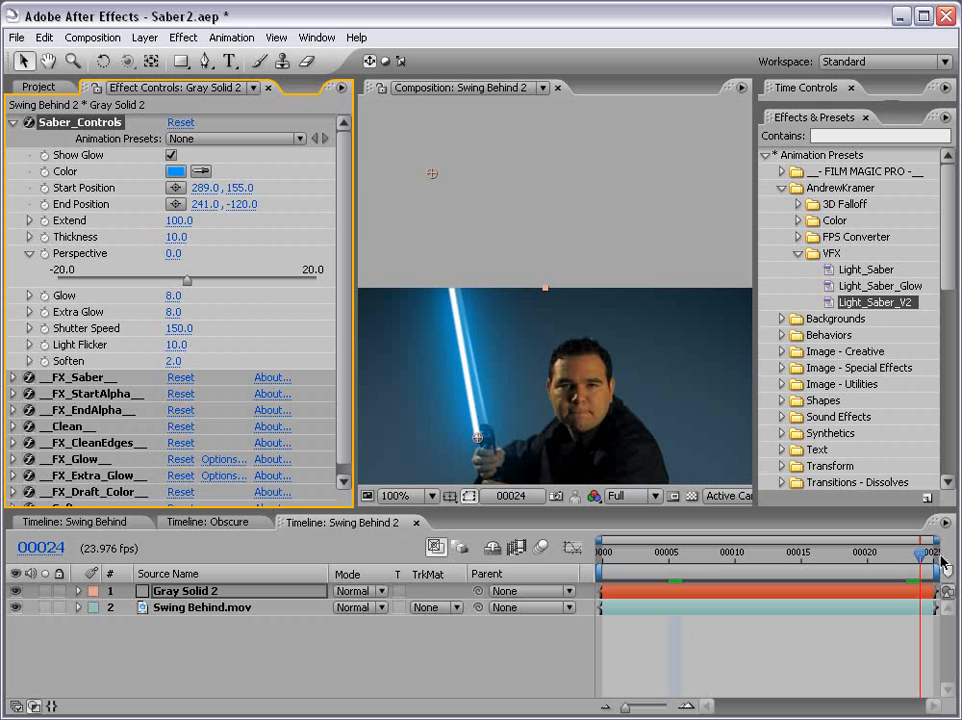
key("h")
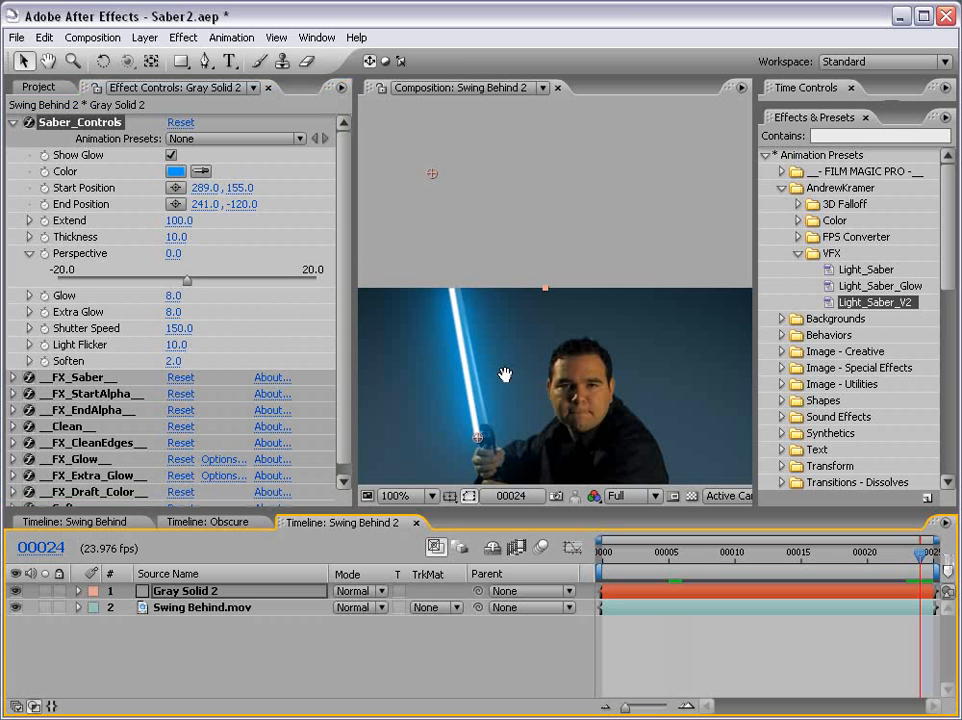
left_click_drag(505, 381, 546, 288)
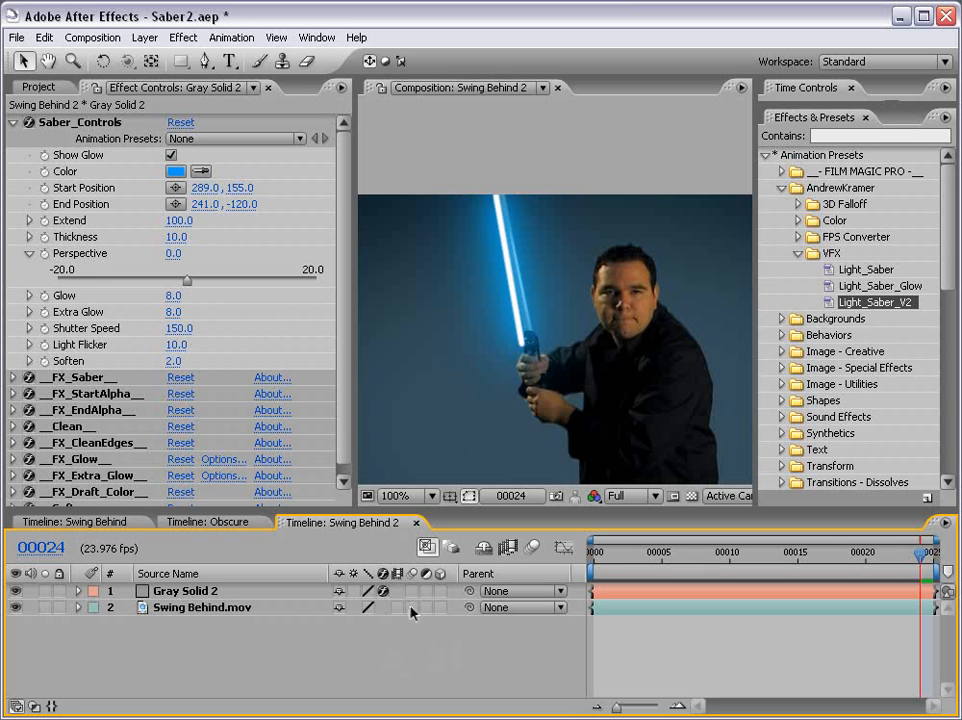
Enable motion blur for Gray Solid 2 and the composition, and start keyframing Start Position and End Position at frame 24.
left_click(214, 594)
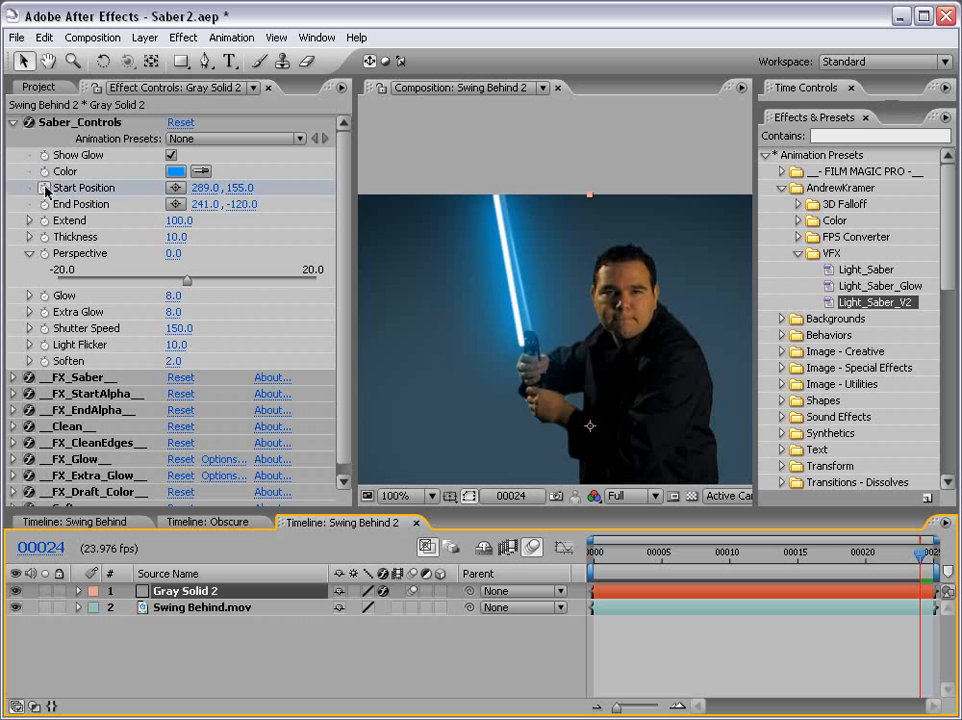
left_click_drag(45, 188, 45, 205)
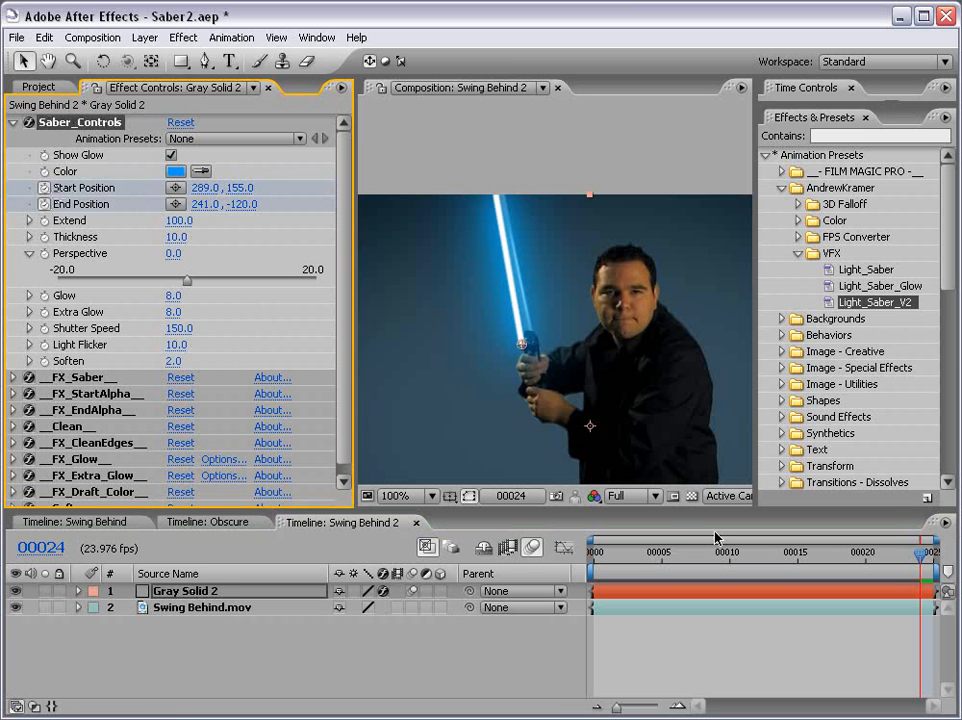
At frame 24, move the saber's Start Position onto the tip of the prop at 295, 137.
left_click_drag(522, 345, 528, 327)
key("space")
mouse_move(547, 247)
left_mouse_down()
mouse_move(554, 355)
mouse_move(585, 268)
left_mouse_up()
key("space")
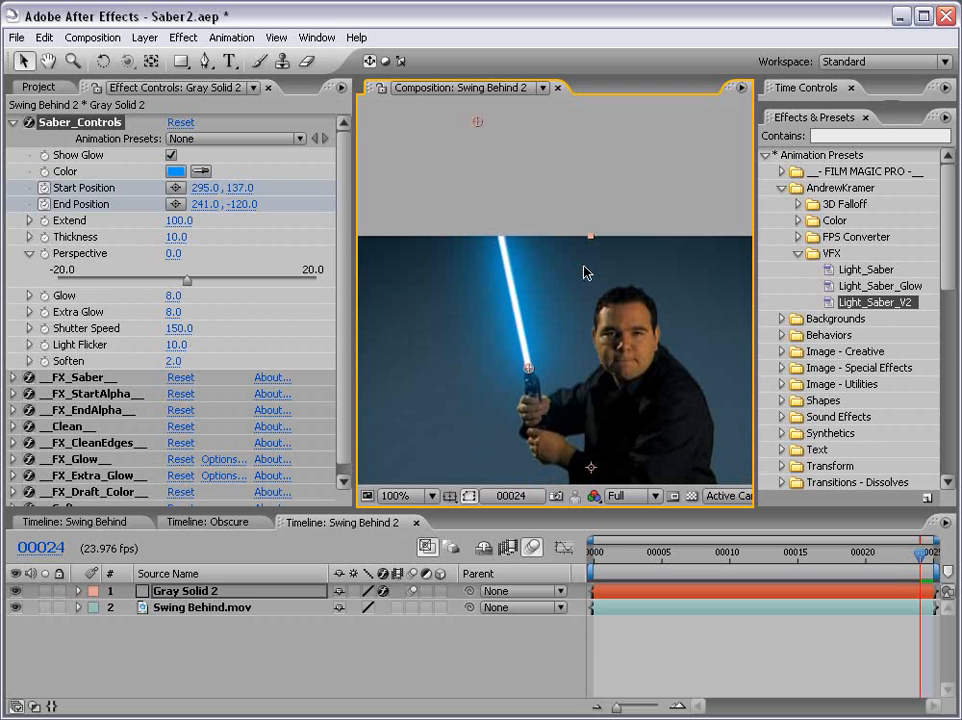
Set Start and End Position to 298, 134 and 274, -130 at frame 23, and to 306, 127 and 296, -131 at frame 22.
key("Page_Up")
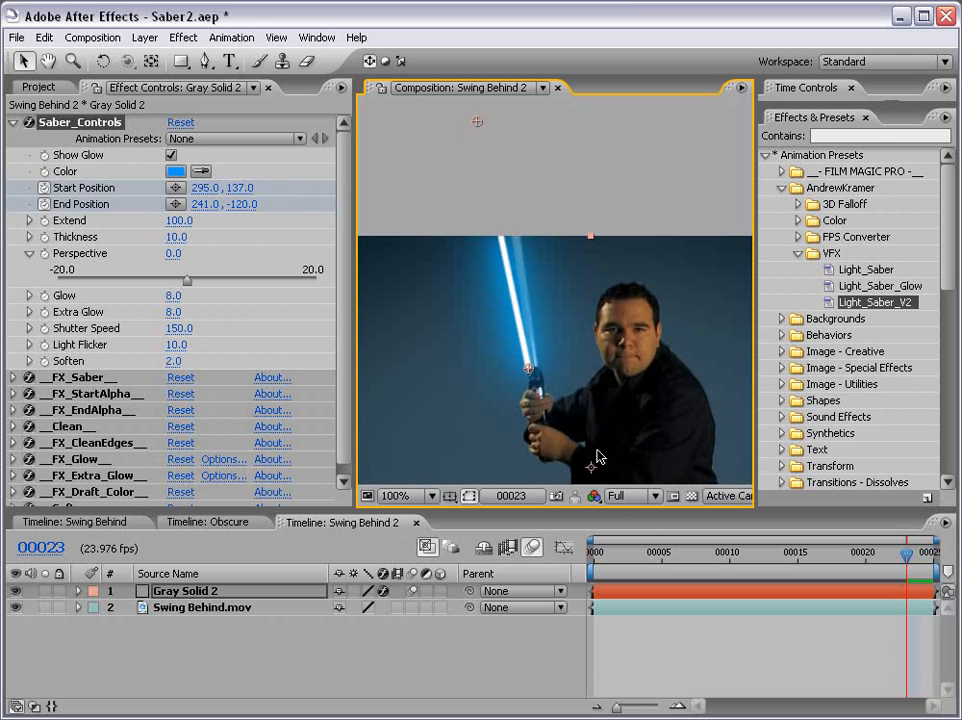
left_click_drag(524, 368, 527, 365)
left_click_drag(476, 121, 511, 113)
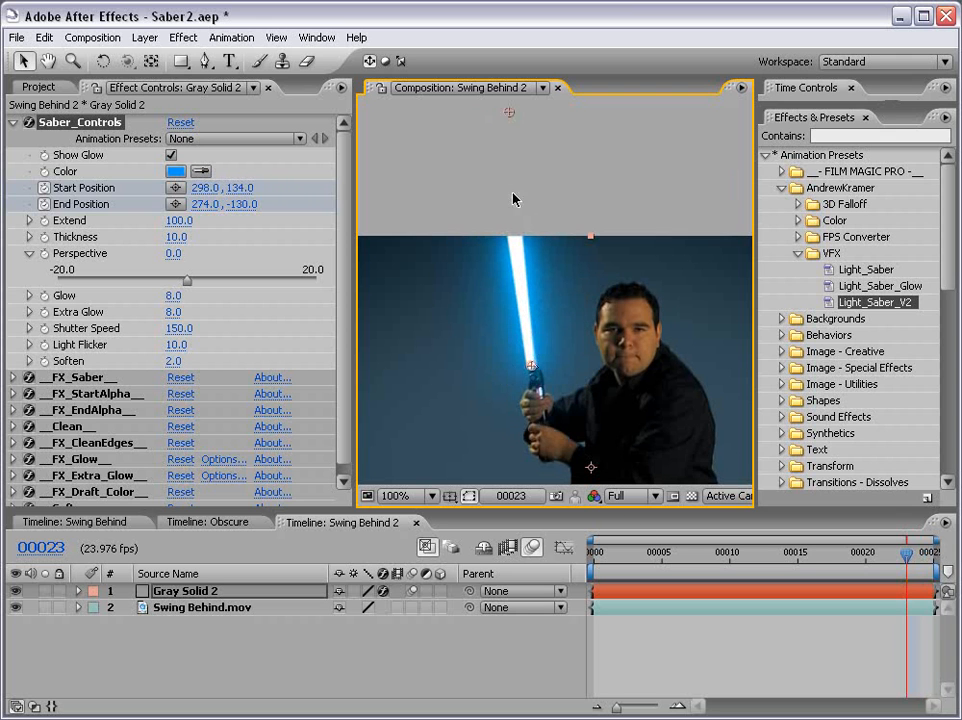
left_click_drag(529, 365, 539, 360)
key("Page_Up")
left_click_drag(510, 114, 530, 112)
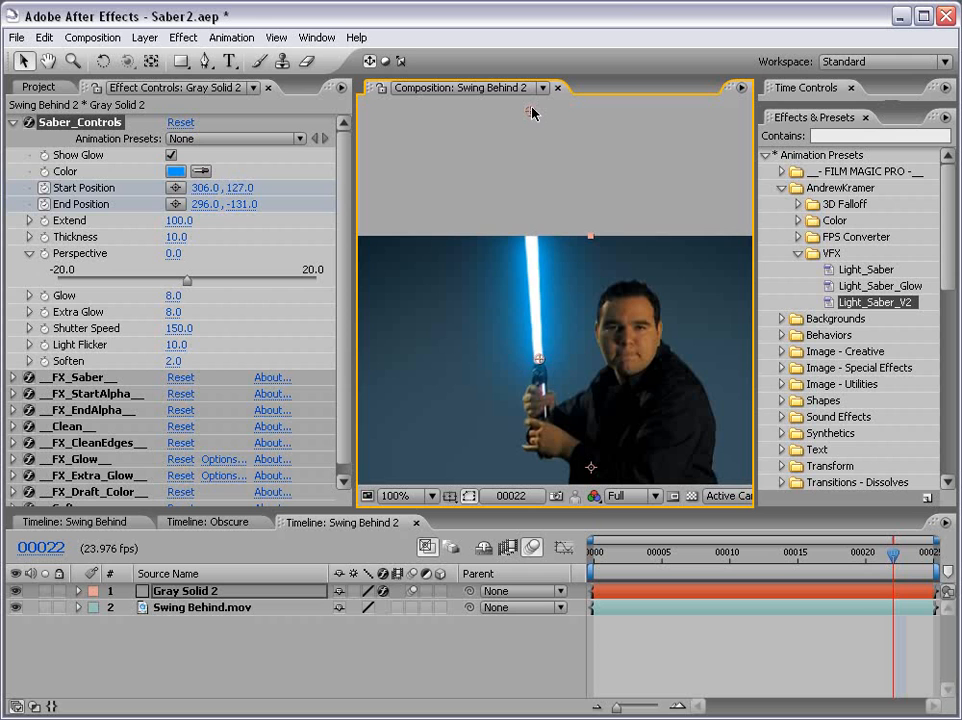
Set Start and End Position to 313, 121 and 337, -130 at frame 21, and to 321, 114 and 368, -130 at frame 20.
key("Page_Up")
left_click_drag(539, 358, 546, 352)
left_click_drag(535, 112, 569, 113)
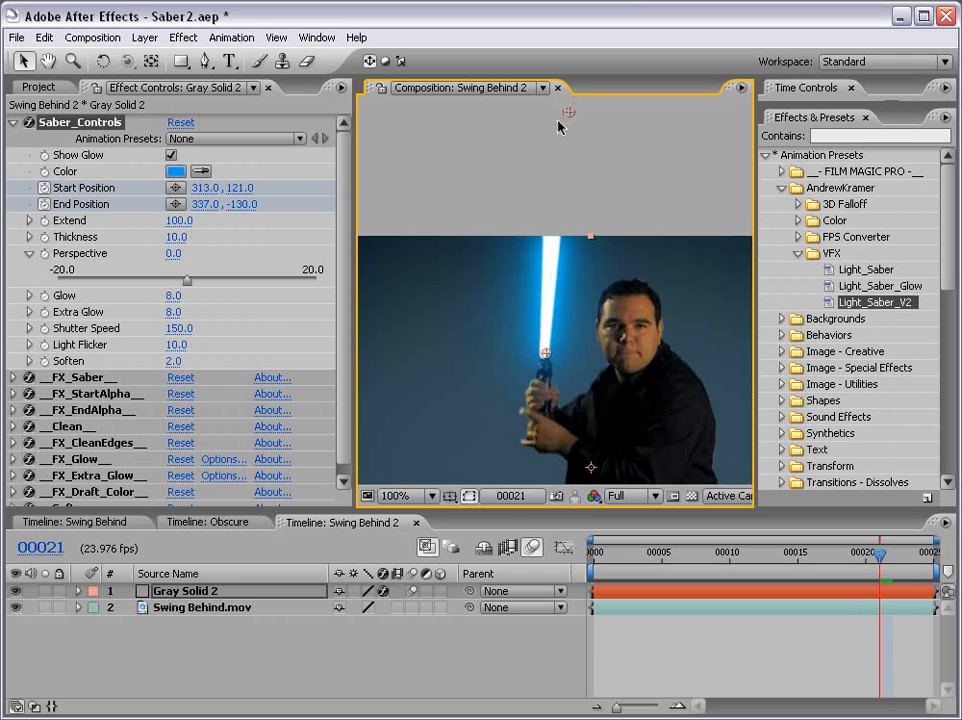
key("Page_Up")
left_click_drag(545, 352, 553, 345)
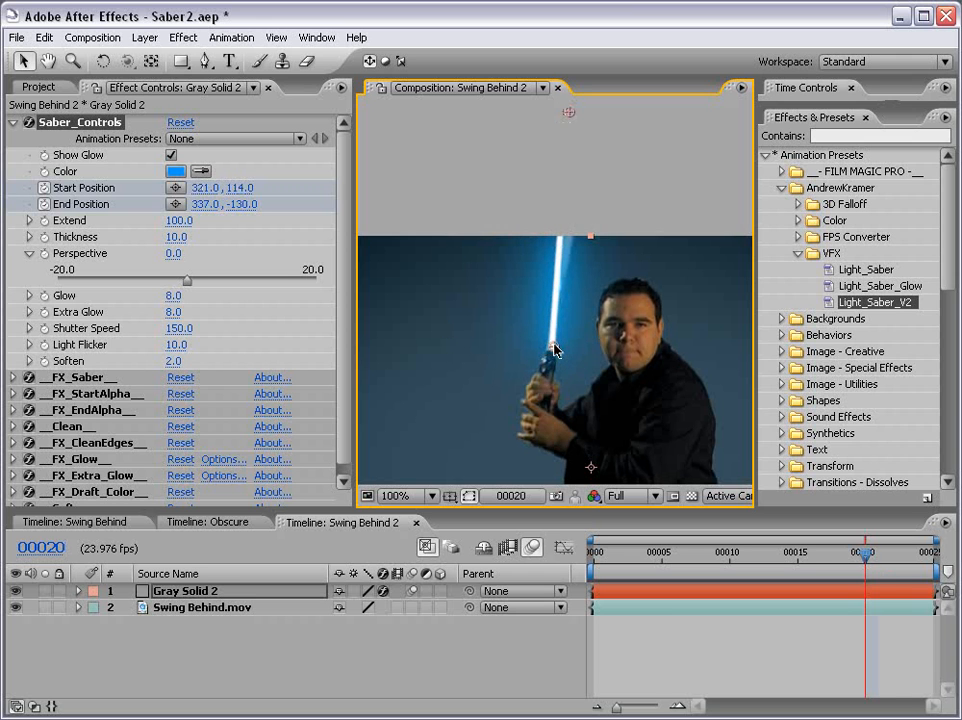
left_click_drag(573, 115, 599, 116)
At frame 19, swing the blade over the blurred prop with Start Position at 328, 107 and End Position at 461, -70.
key("Page_Up")
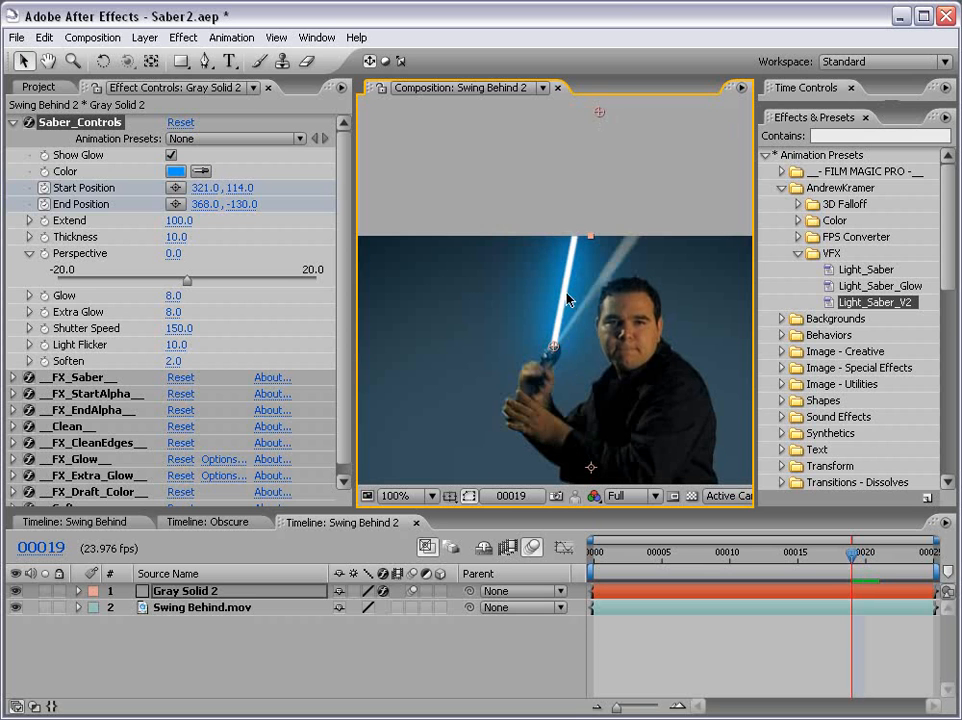
left_click_drag(555, 355, 562, 348)
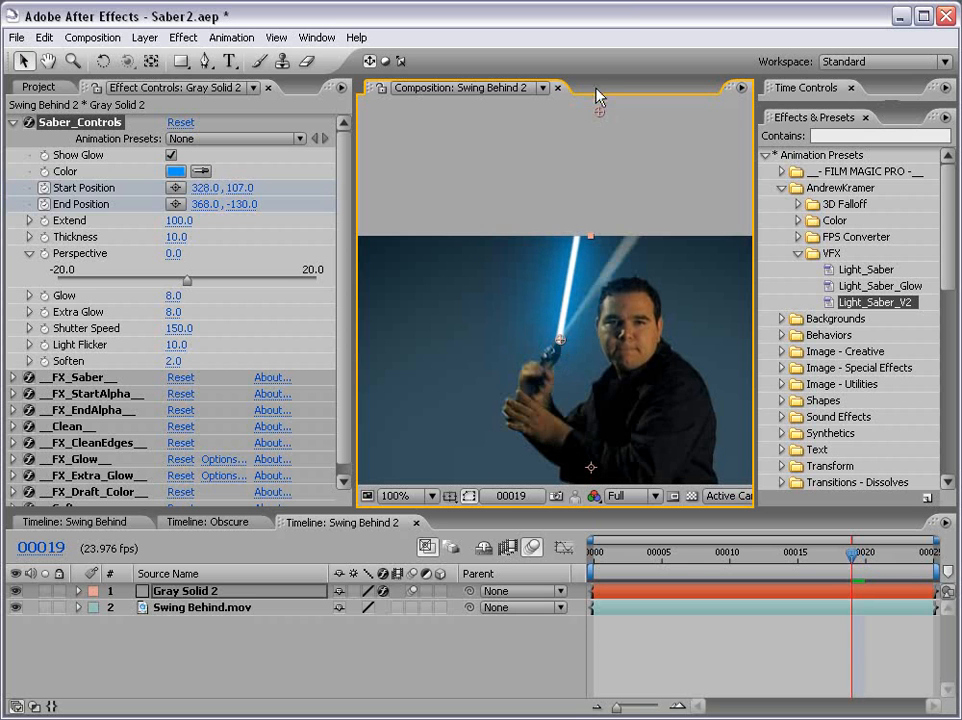
left_click_drag(599, 112, 677, 158)
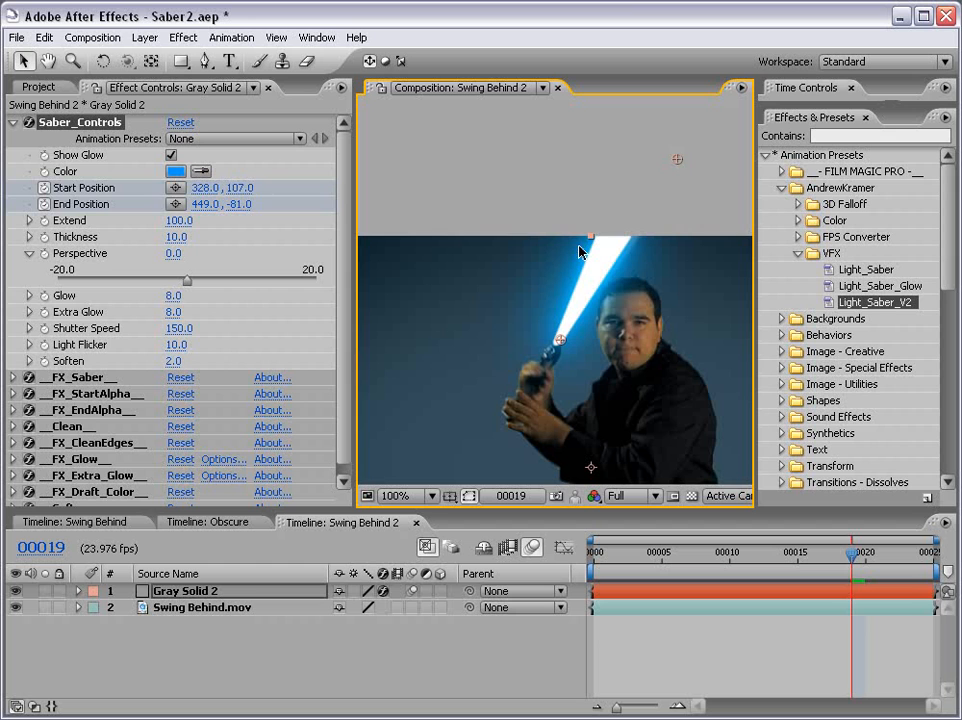
left_click_drag(676, 162, 688, 172)
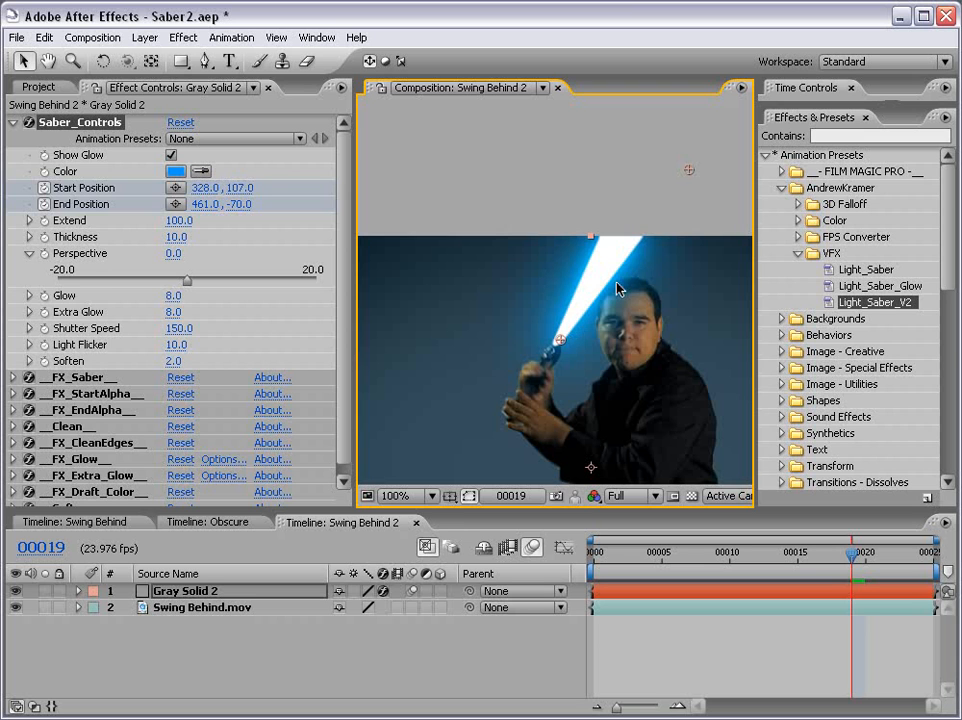
At frame 18, move End Position to 528, -27, and adjust the blade's position at frame 17.
key("Page_Up")
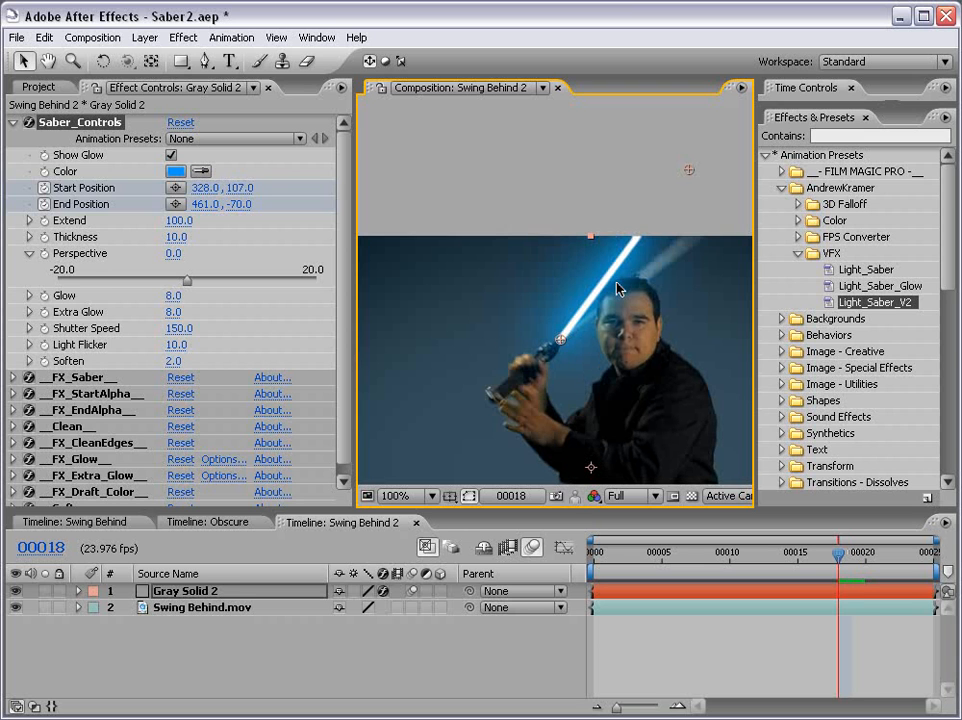
left_click_drag(747, 207, 752, 213)
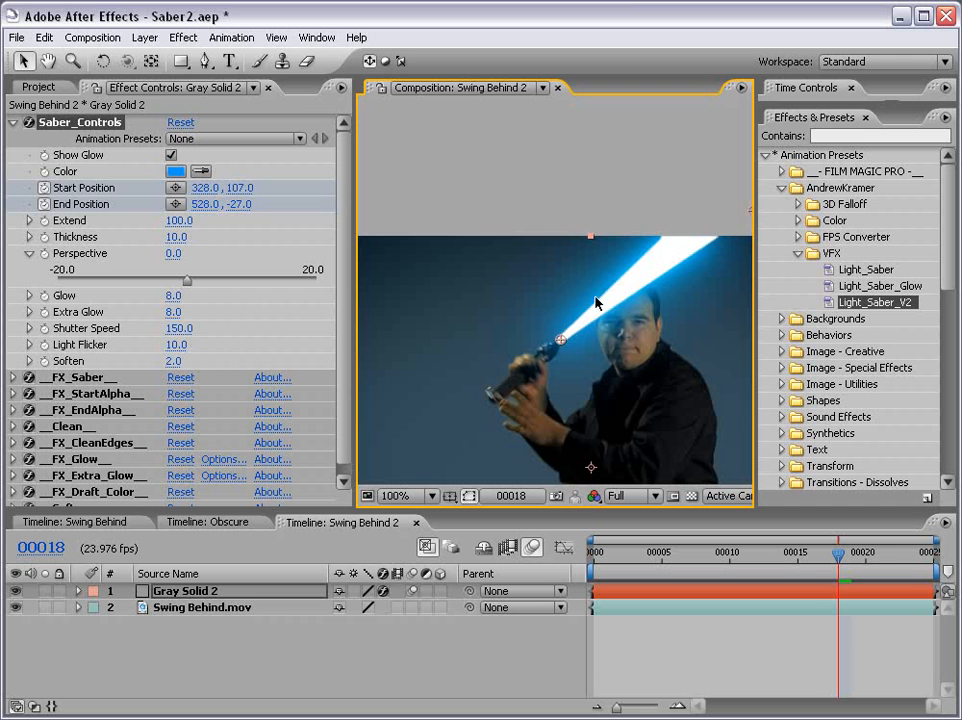
left_click_drag(560, 340, 560, 339)
key("Page_Up")
left_click_drag(747, 251, 634, 238)
left_click_drag(452, 298, 452, 308)
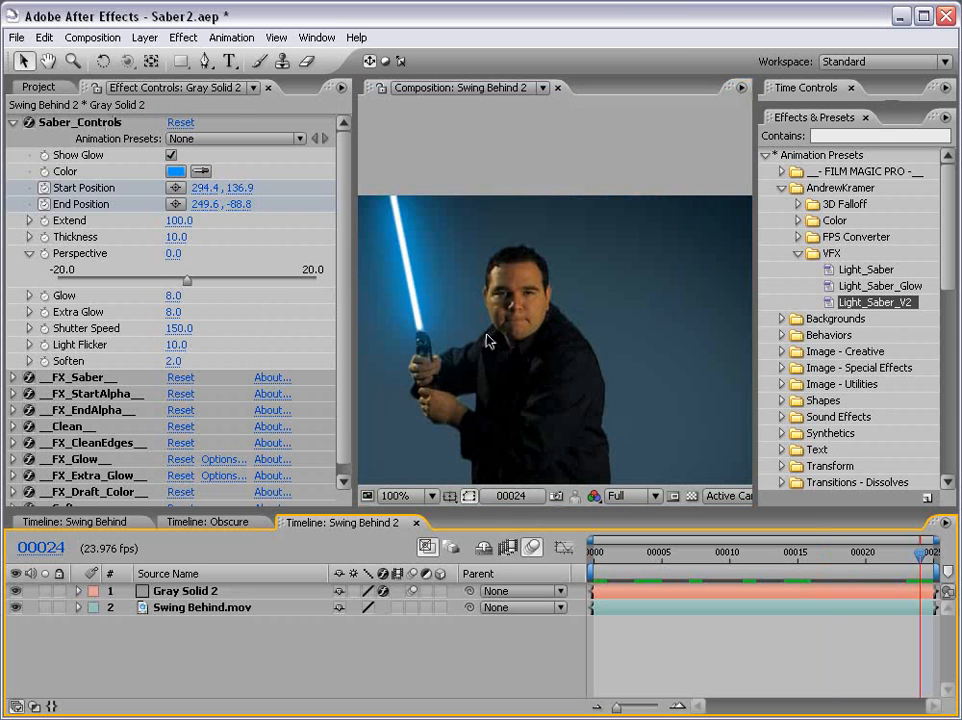
Preview the fully keyframed saber swing and examine the blade close up at frame 24.
key("space")
left_click_drag(511, 388, 534, 367)
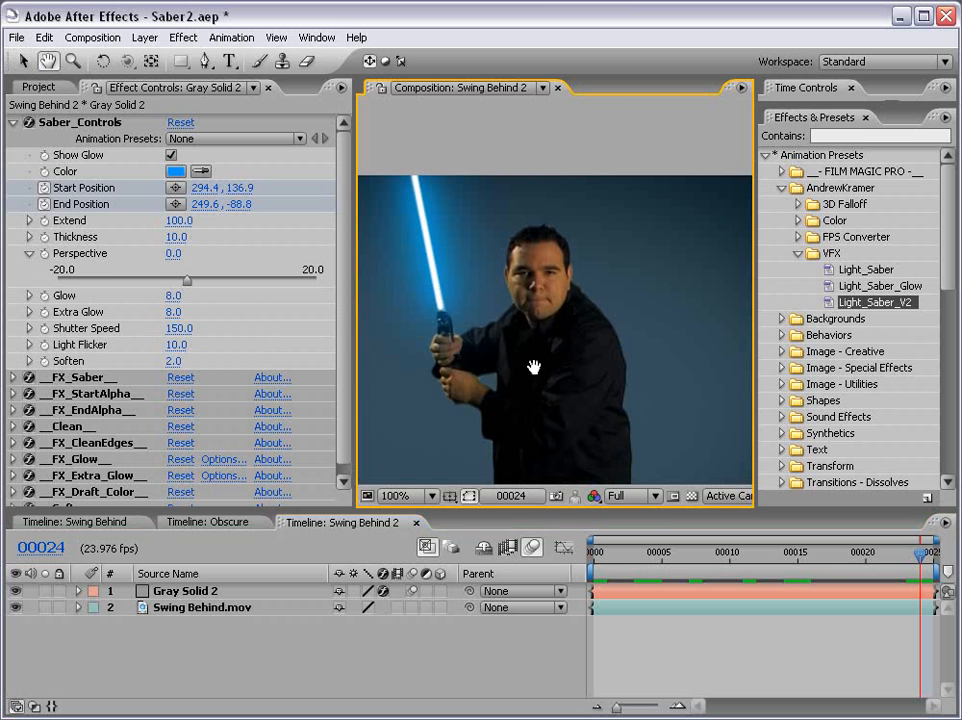
scroll(639, 480, "down", 1)
key("KP_0")
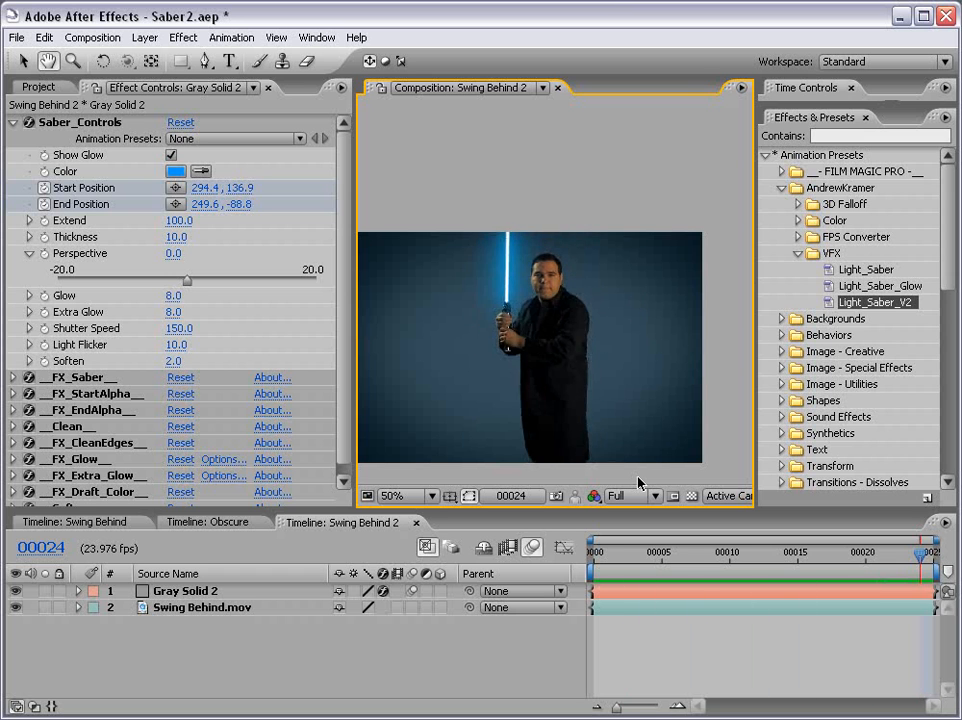
key("space")
key("grave")
scroll(522, 328, "up", 1)
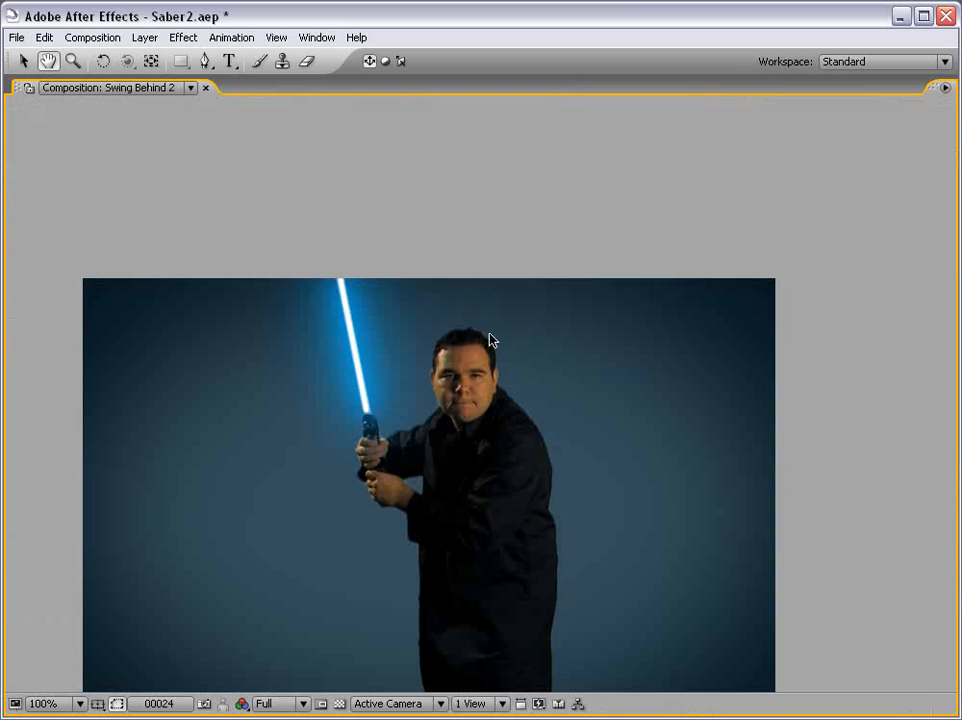
left_click_drag(426, 427, 466, 354)
key("grave")
scroll(530, 306, "down", 1)
Set the saber's Thickness to 12 on Gray Solid 2.
left_click(646, 590)
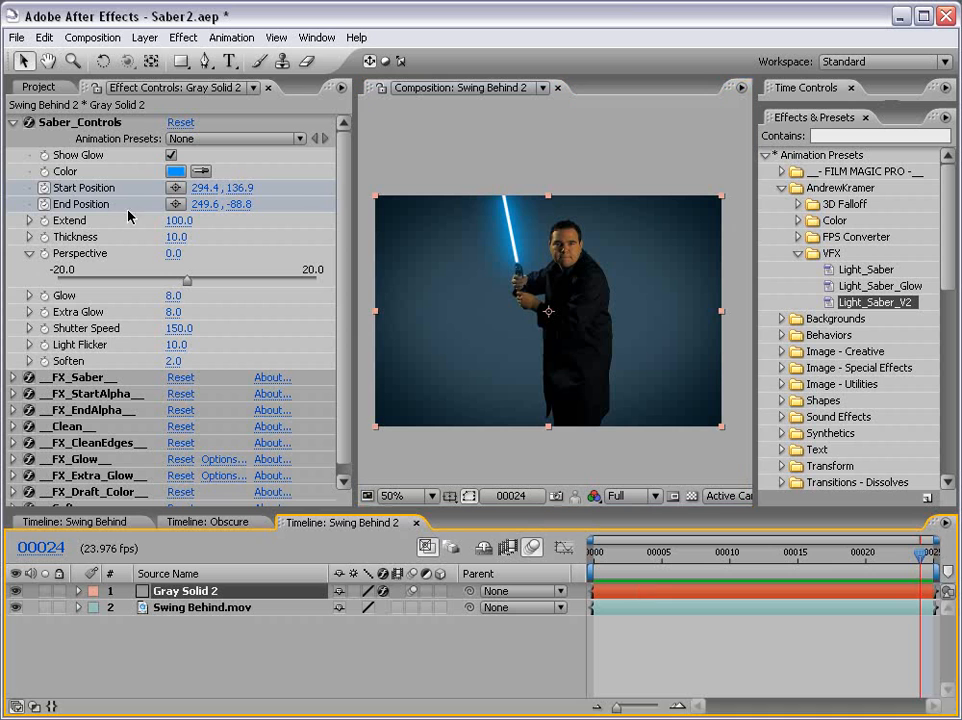
left_click(176, 237)
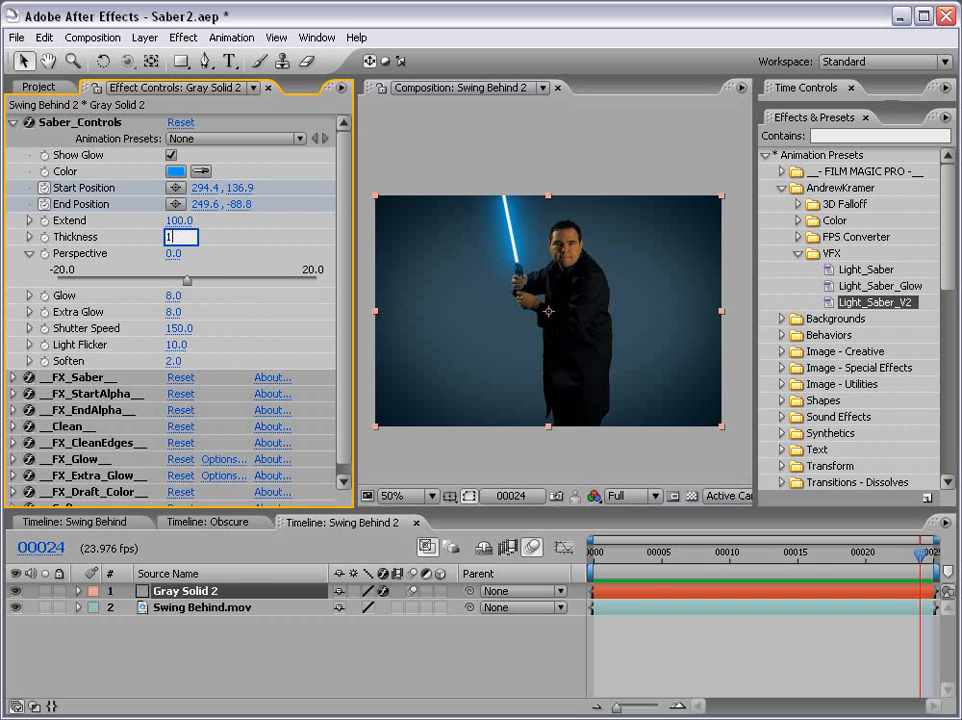
type("12")
key("Return")
scroll(541, 329, "up", 1)
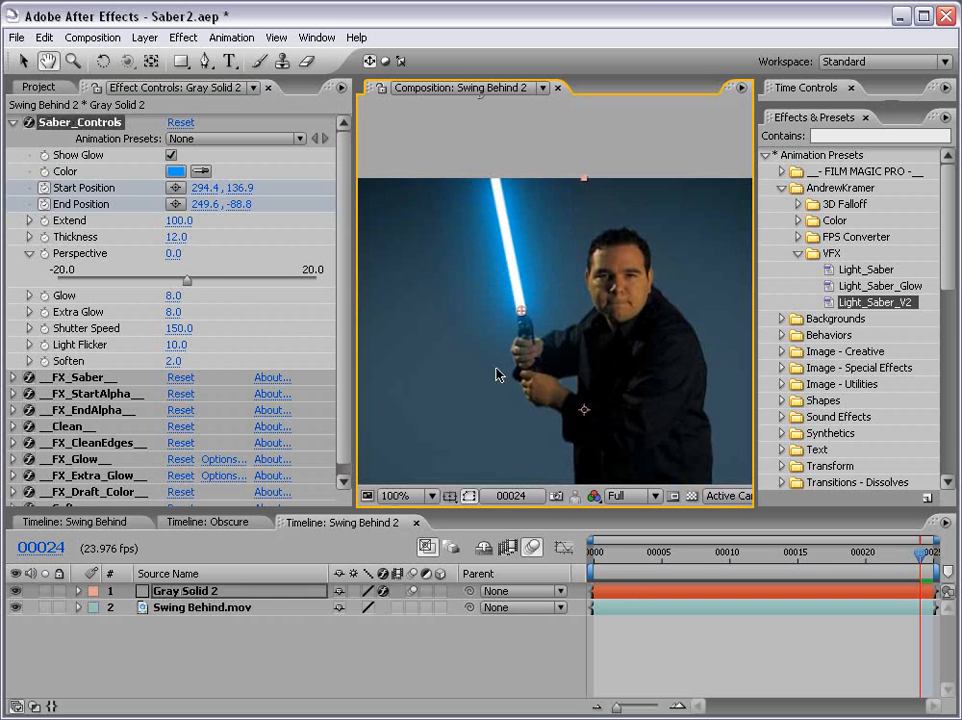
left_click(717, 661)
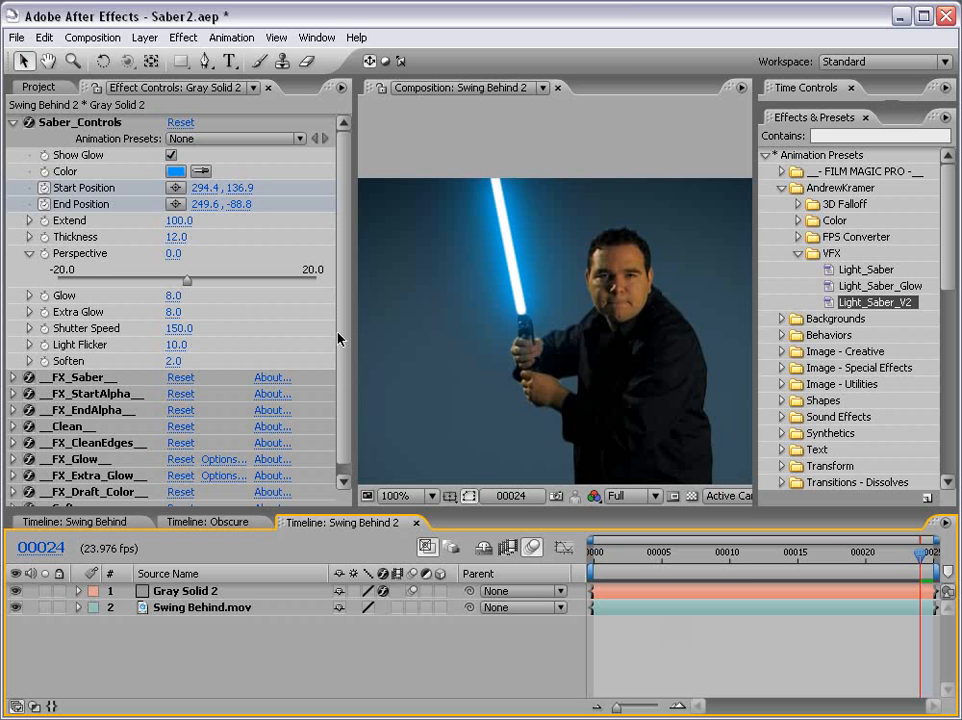
Change the saber's Color to green, 00FF36.
left_click(177, 172)
left_click_drag(541, 480, 536, 467)
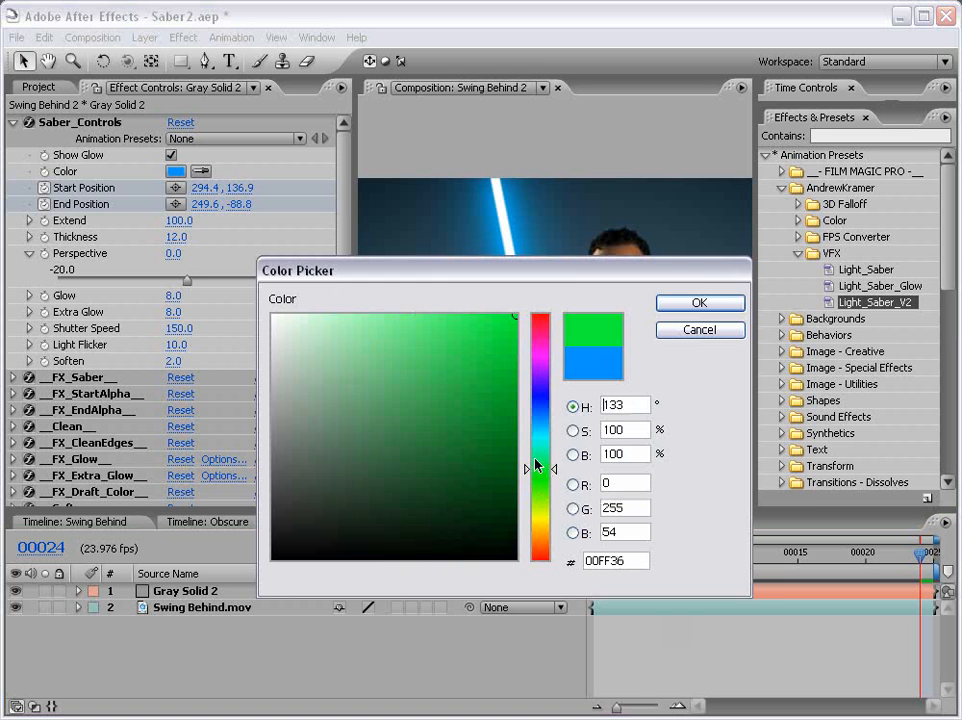
left_click(728, 302)
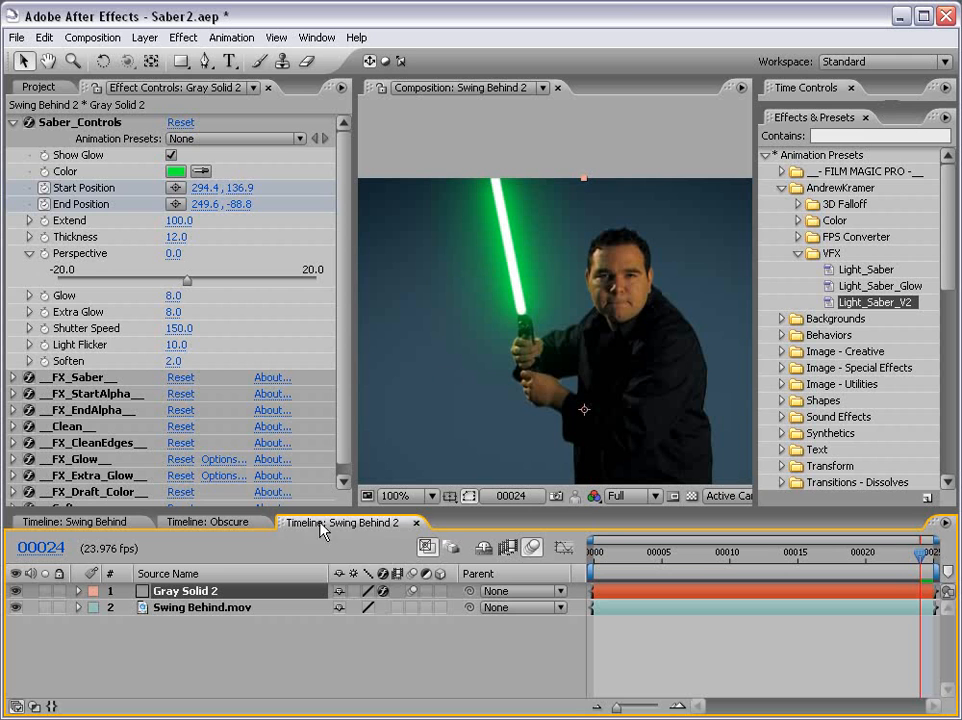
Set the blending mode of Gray Solid 2 to Screen.
key("F4")
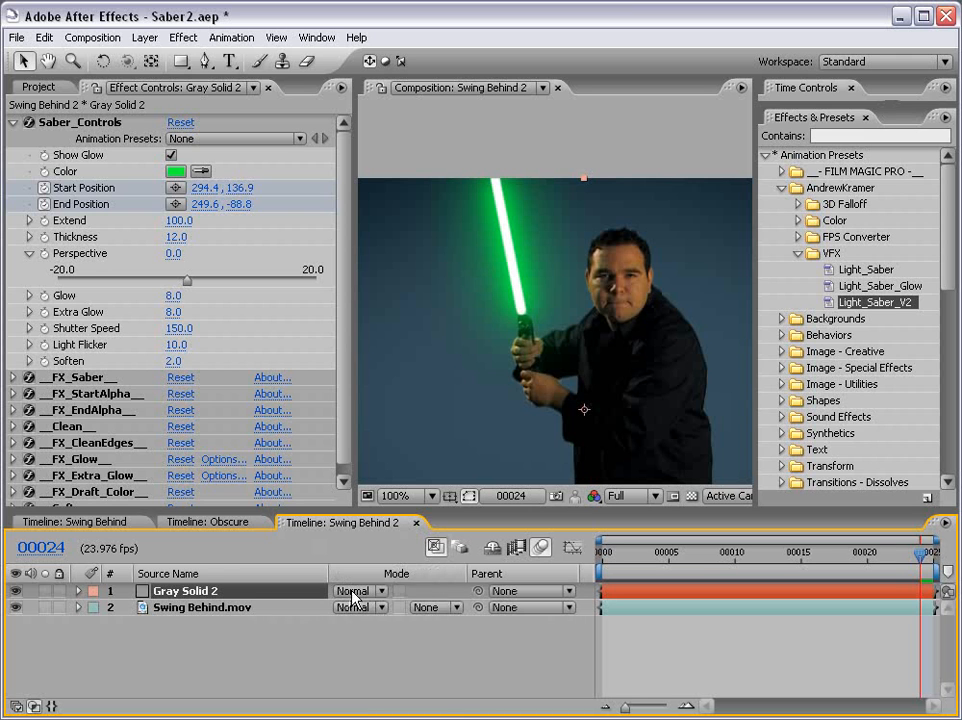
left_click(354, 591)
left_click(359, 719)
left_click(362, 592)
left_click(371, 591)
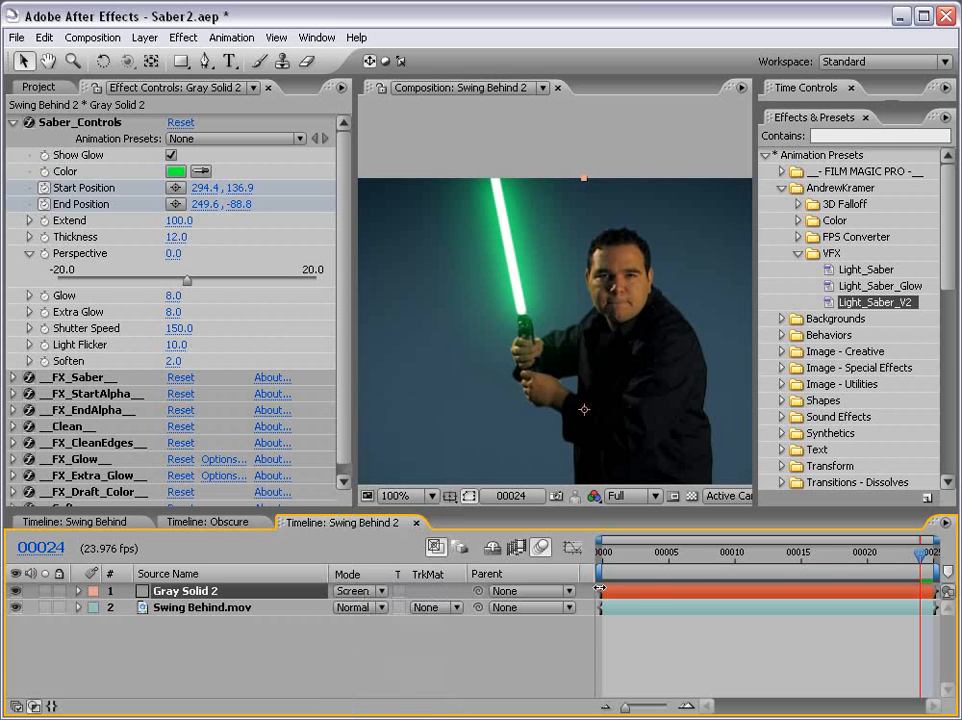
Preview the green saber swing with its motion blur and return to the whole picture at frame 0.
left_click_drag(920, 553, 698, 563)
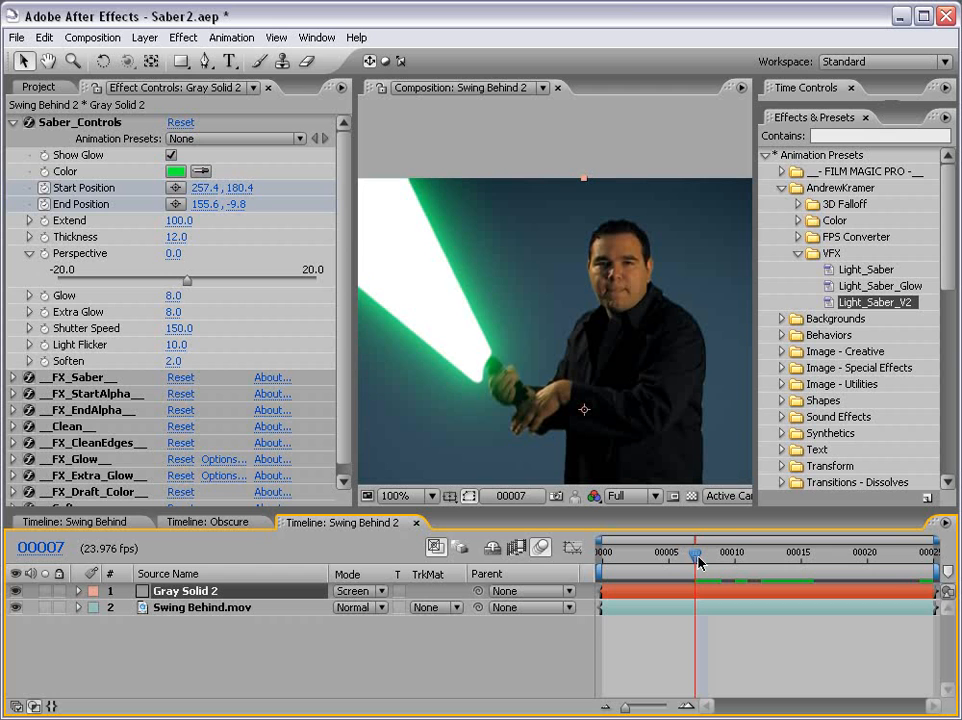
left_click_drag(698, 563, 836, 585)
key("KP_0")
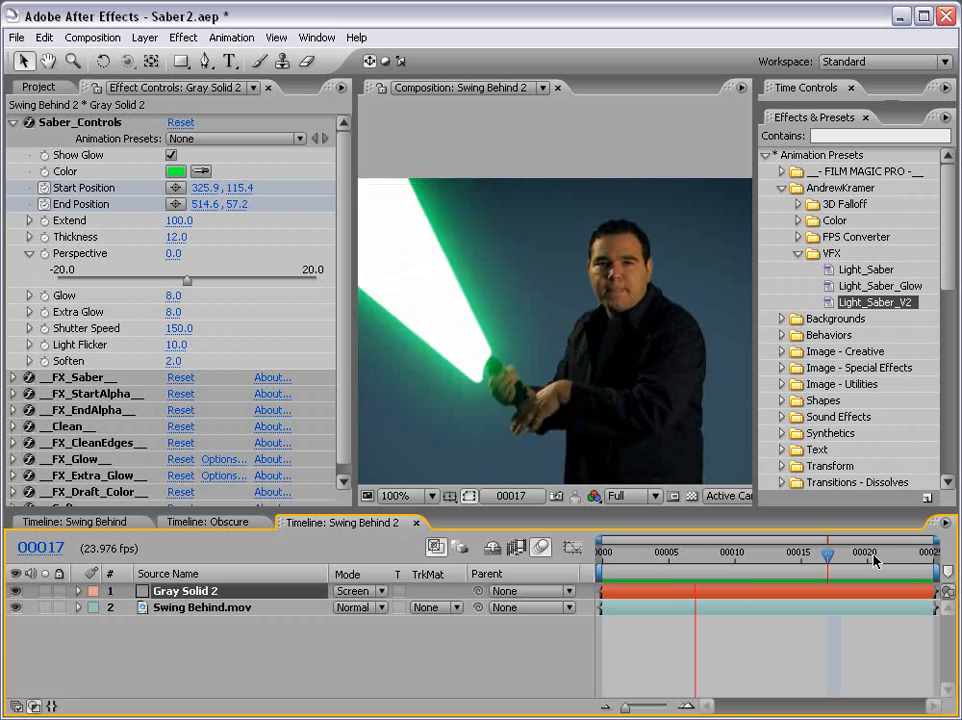
left_click(632, 571)
left_click_drag(632, 571, 600, 566)
scroll(574, 440, "down", 1)
left_click_drag(581, 370, 575, 335)
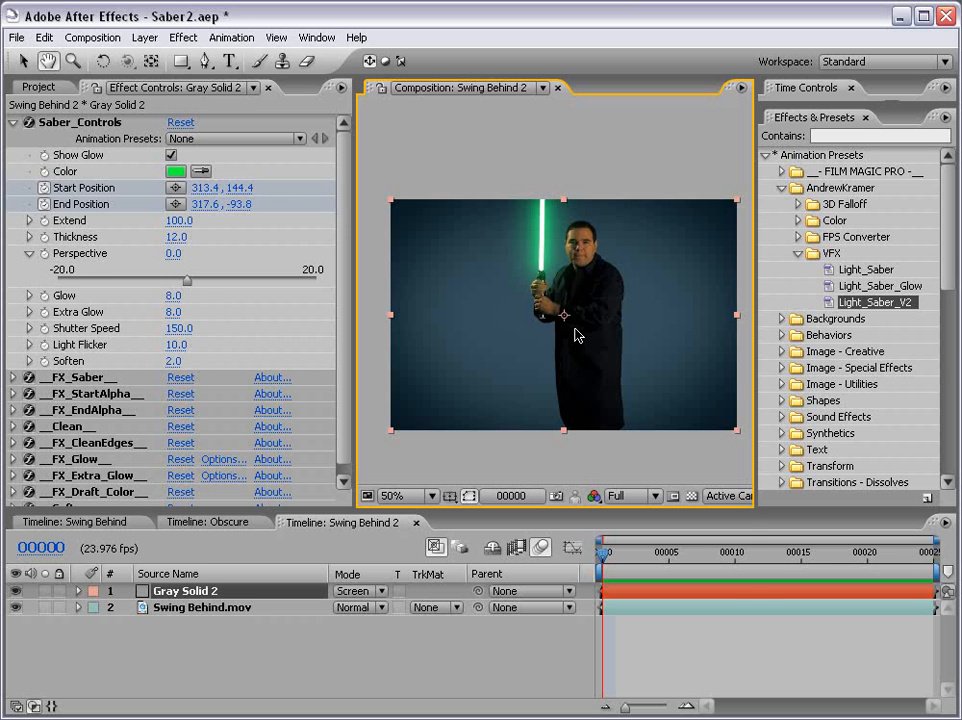
Set the saber's Color to blue, 007EFF.
left_click(175, 171)
left_click(548, 419)
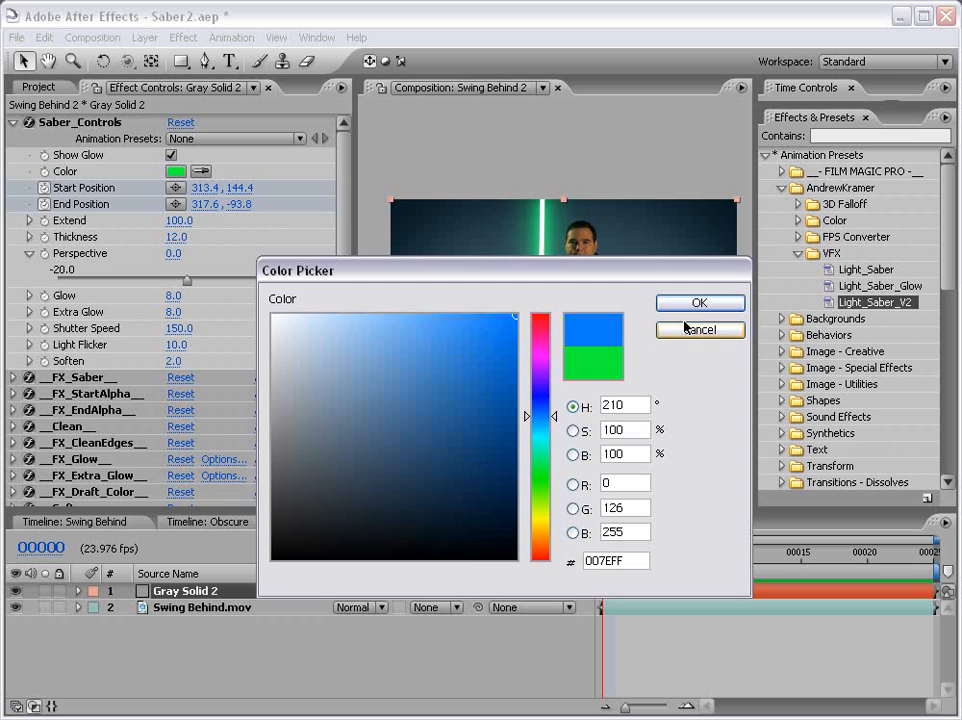
left_click(703, 304)
Go to frame 13 and examine where the blade passes in front of the actor's body.
left_click(588, 547)
left_click_drag(588, 547, 776, 568)
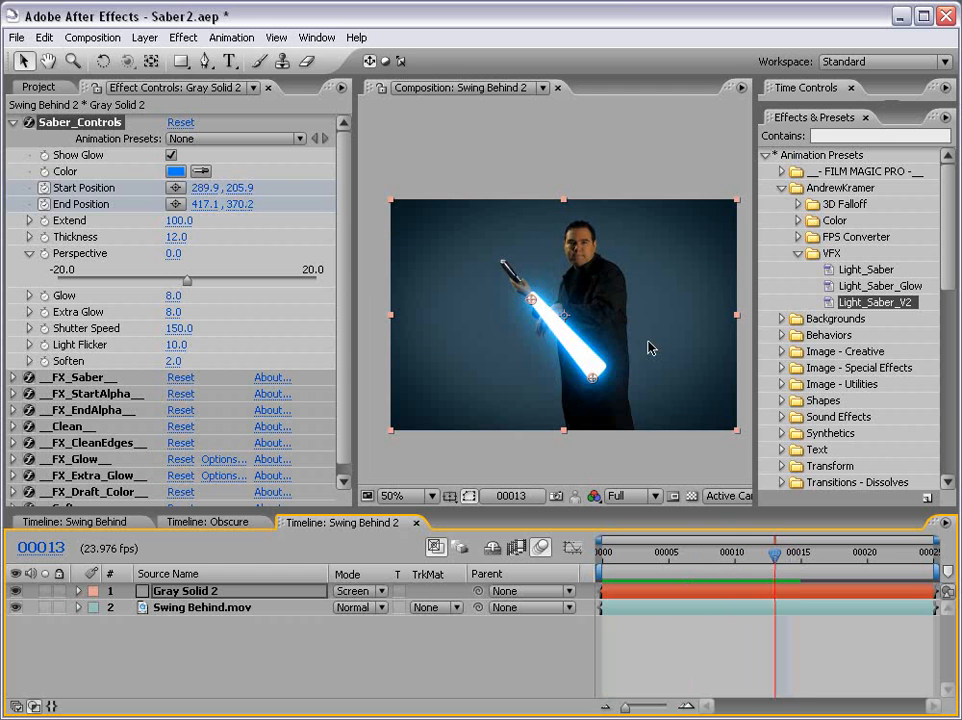
scroll(606, 347, "up", 1)
key("space")
left_click_drag(558, 369, 549, 291)
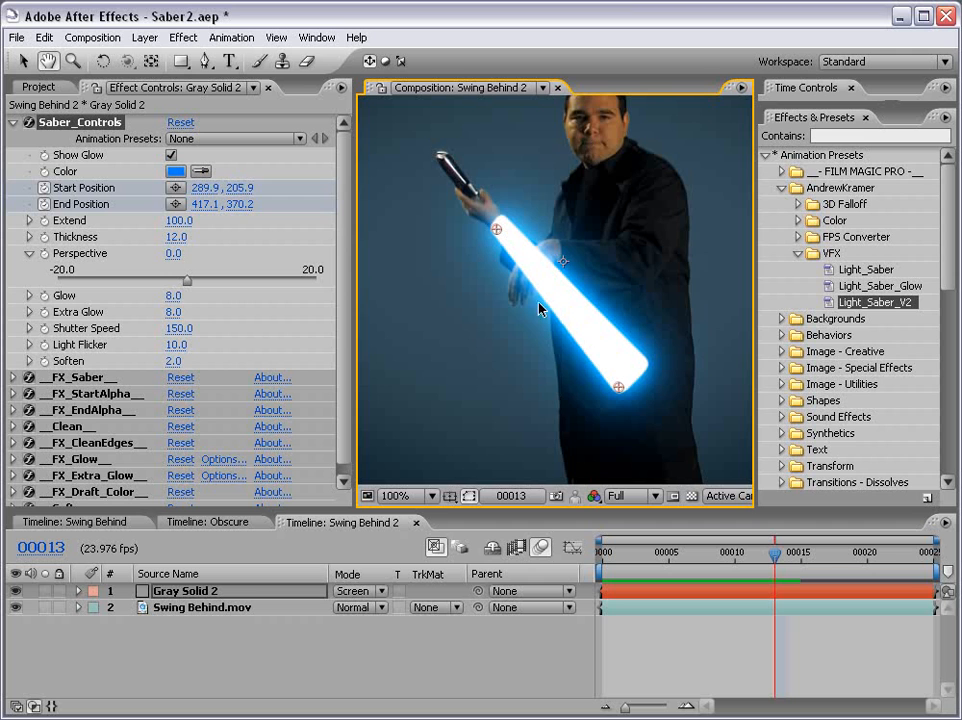
scroll(552, 415, "down", 1)
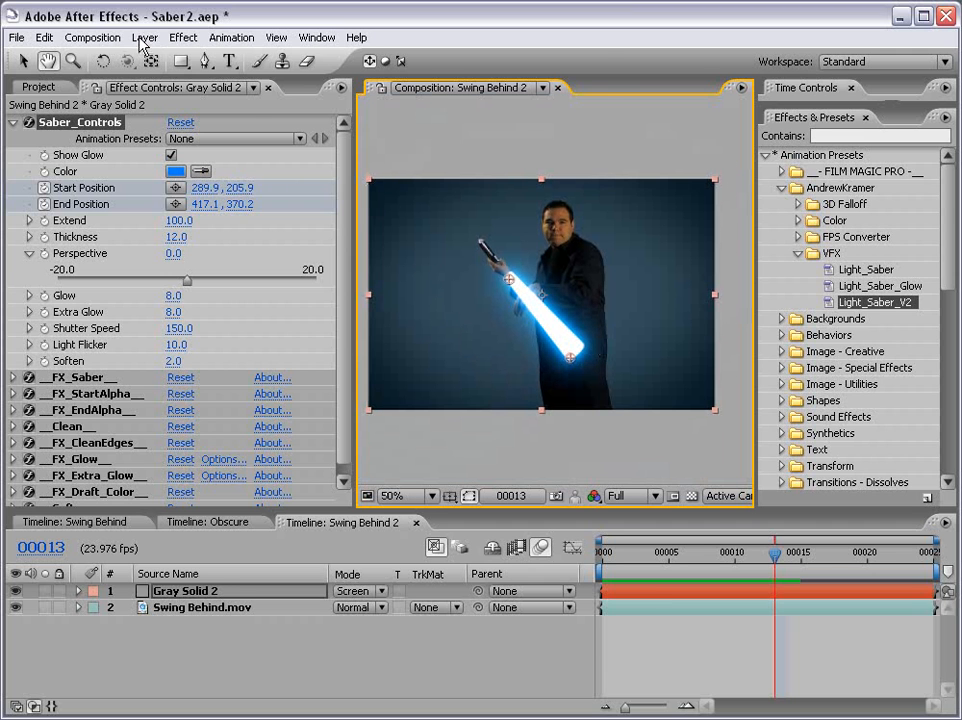
Create a gray solid at composition size, 720 by 480 pixels, above the saber layer and hide it.
left_click(145, 37)
mouse_move(147, 62)
left_click(390, 74)
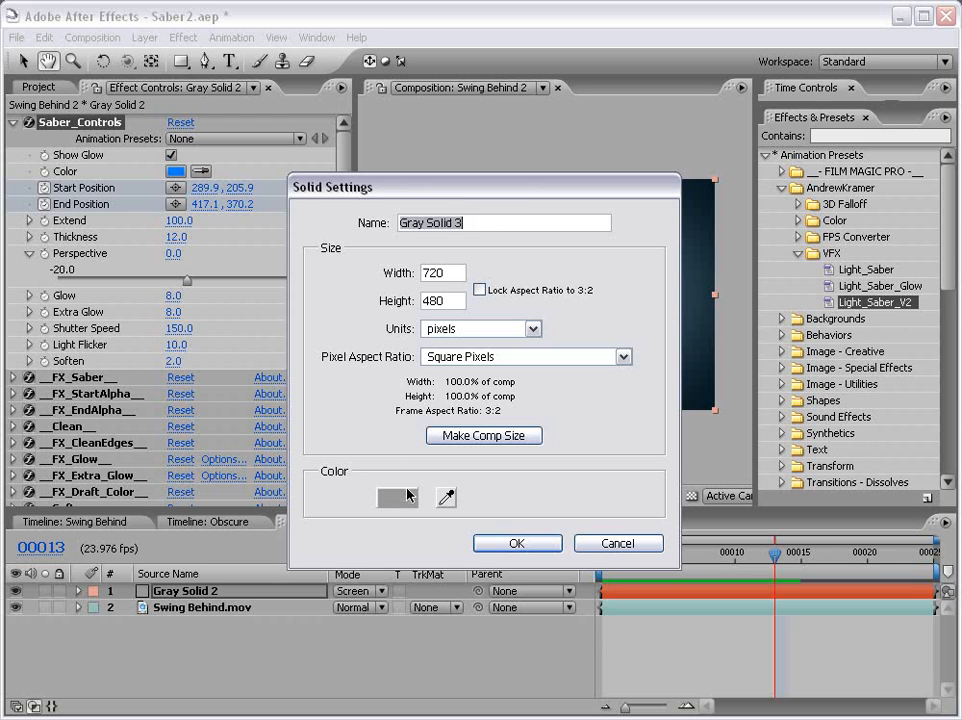
left_click(455, 440)
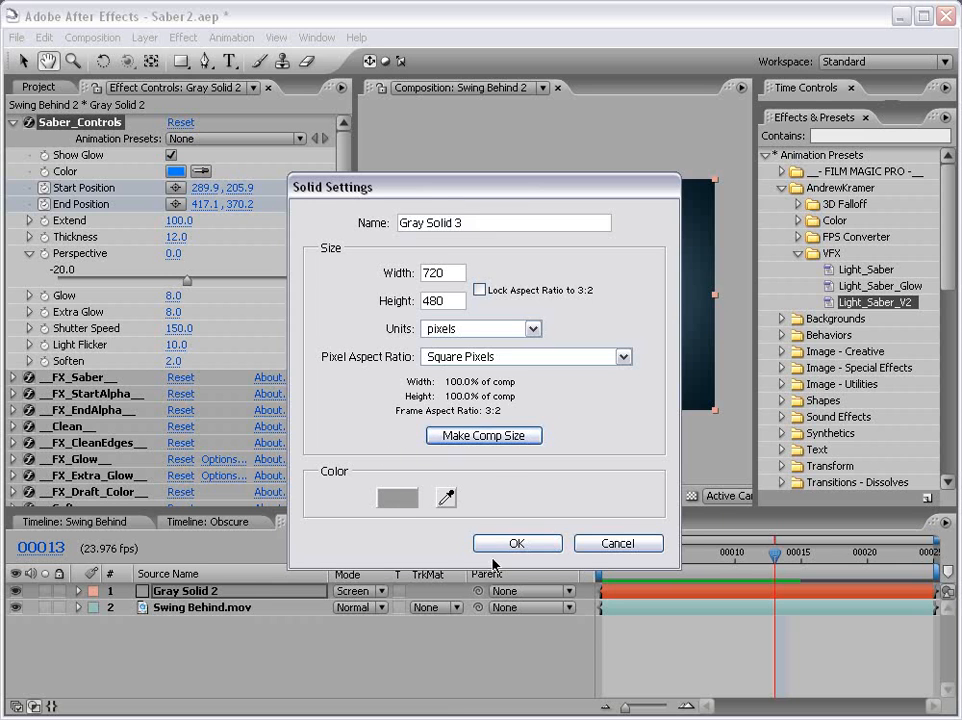
left_click(503, 548)
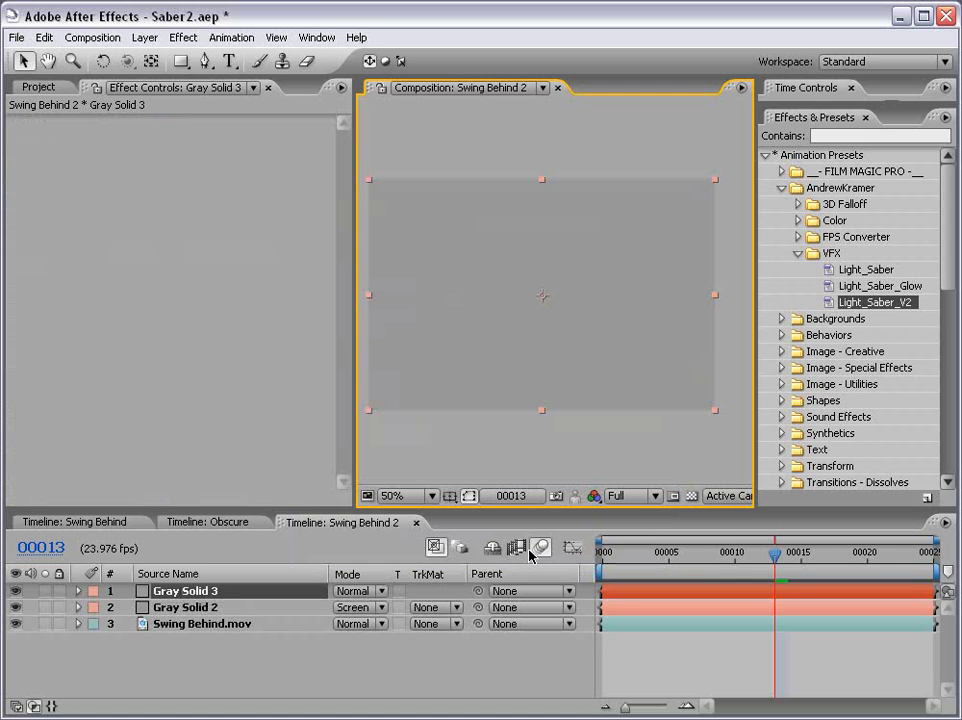
left_click(16, 591)
double_click(185, 591)
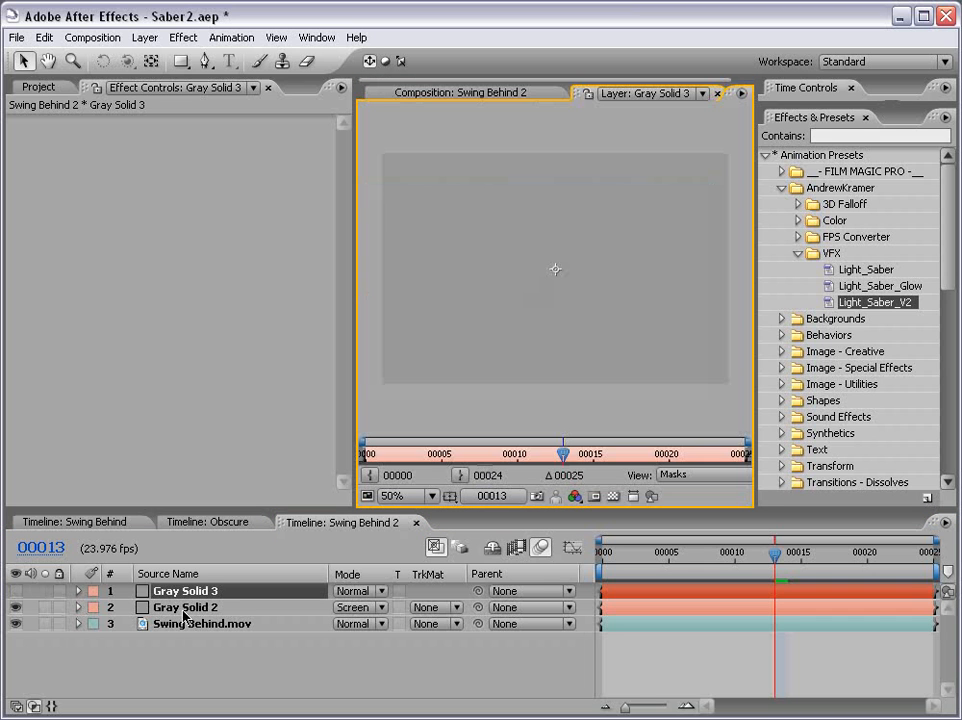
Rename the saber solid to Blue Saber and the hidden solid above it to Blue Obscure.
left_click(474, 93)
left_click(190, 608)
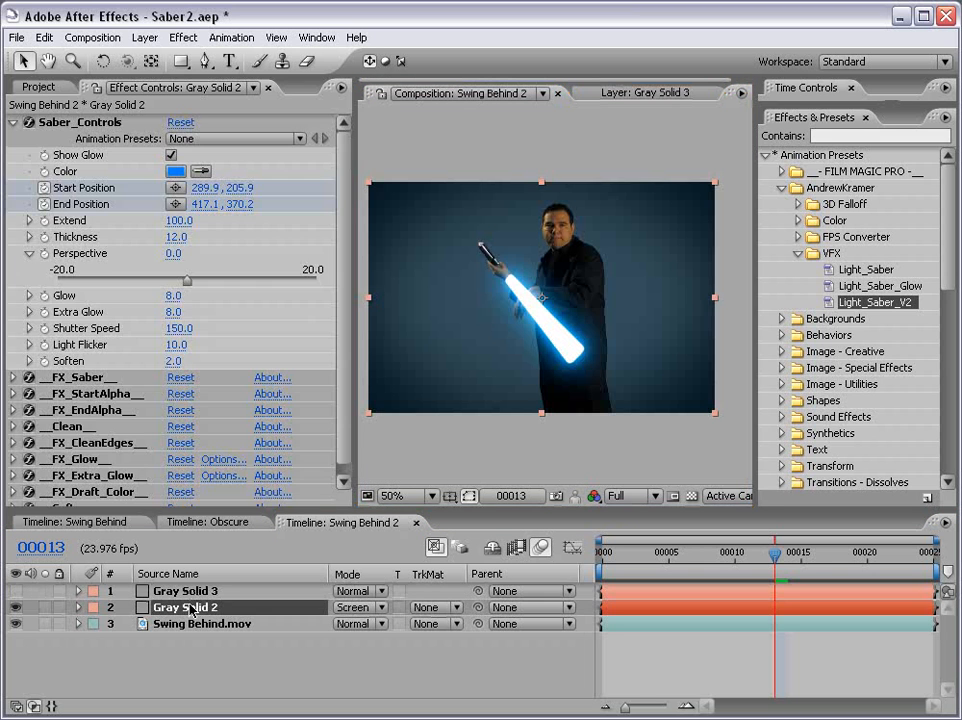
key("Return")
type("Blue")
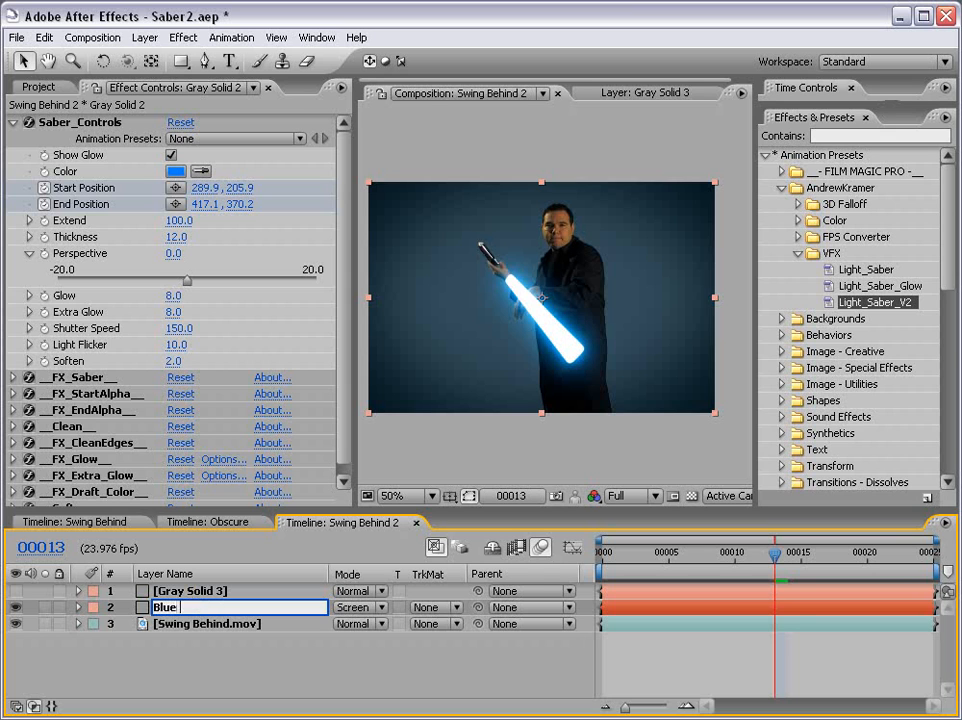
type(" Saber")
left_click(187, 591)
key("Return")
type("Blue Obsc")
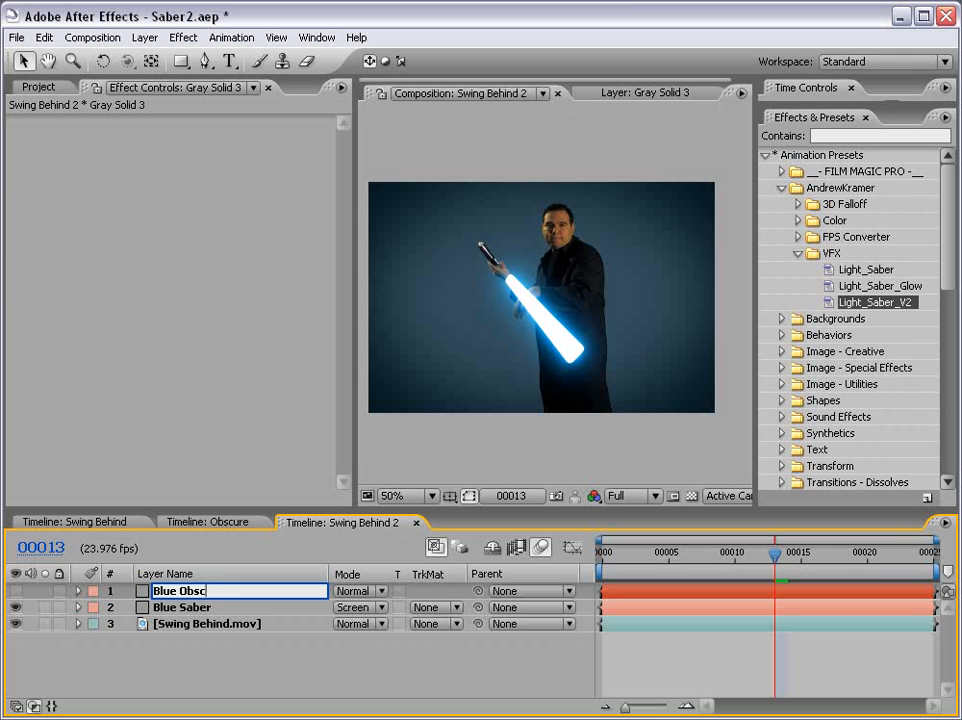
left_click(221, 659)
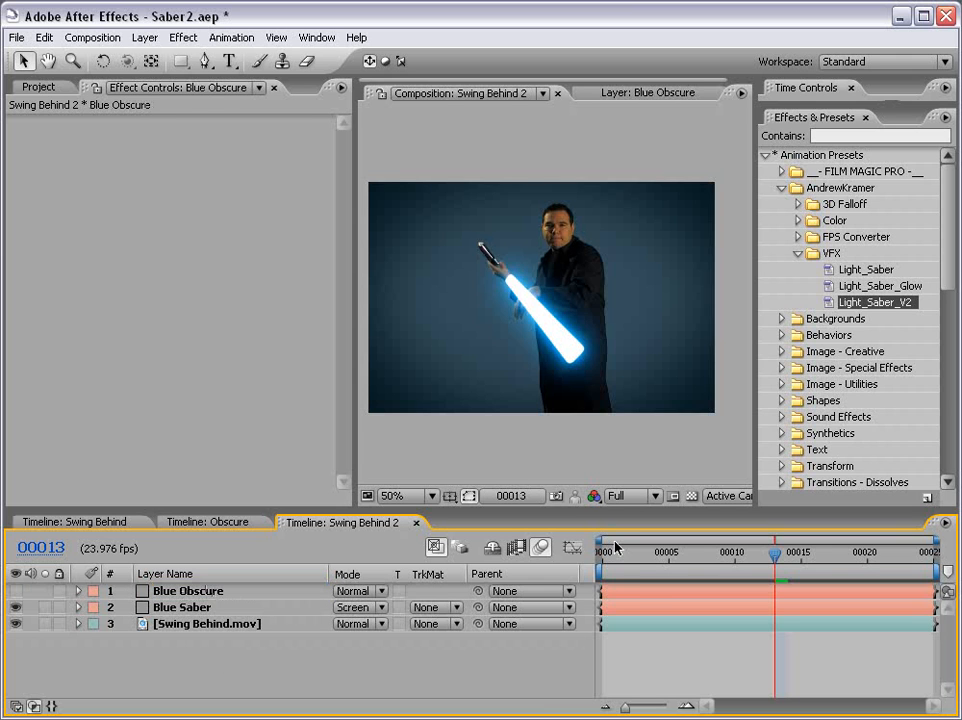
Trim the start of the Blue Obscure layer to frame 11, just before the blade reaches the actor.
left_click(634, 590)
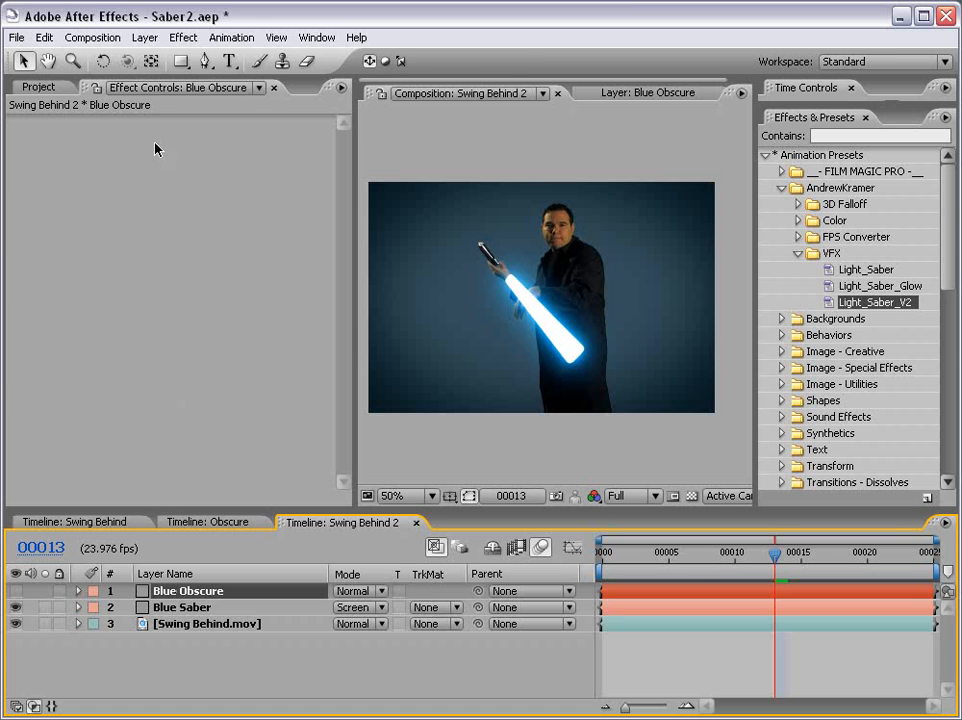
left_click(205, 61)
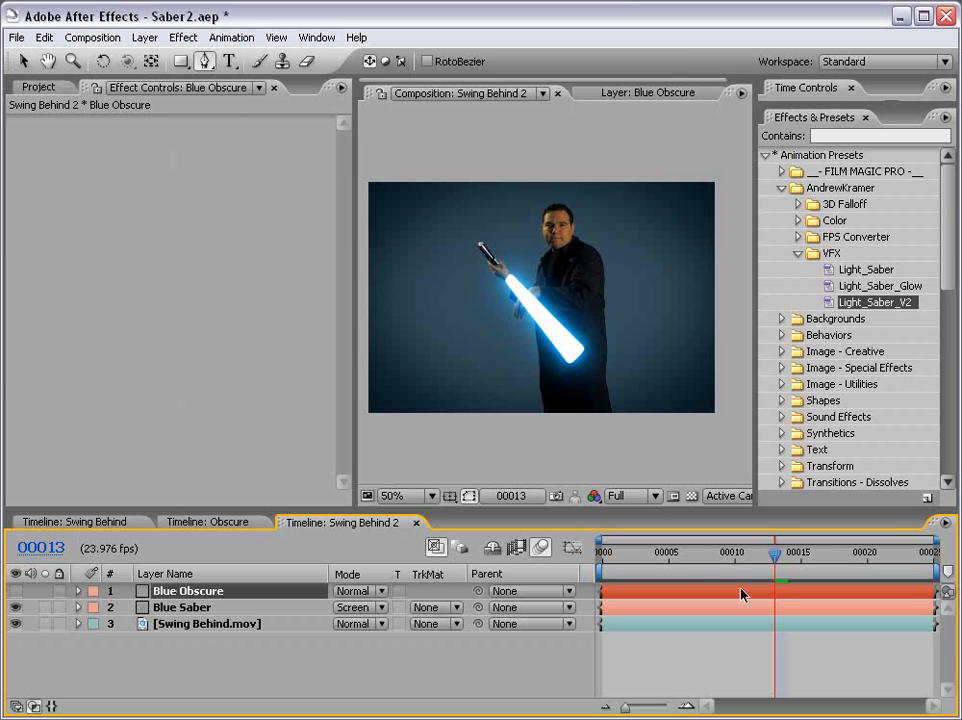
key("Page_Up")
key("Page_Up")
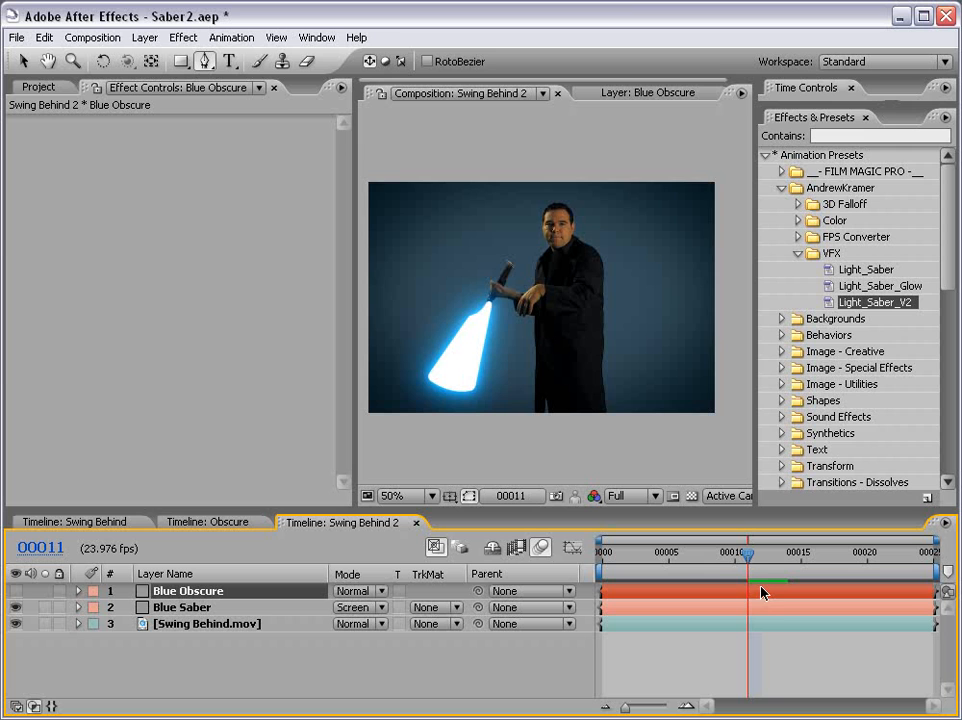
key("alt+bracketleft")
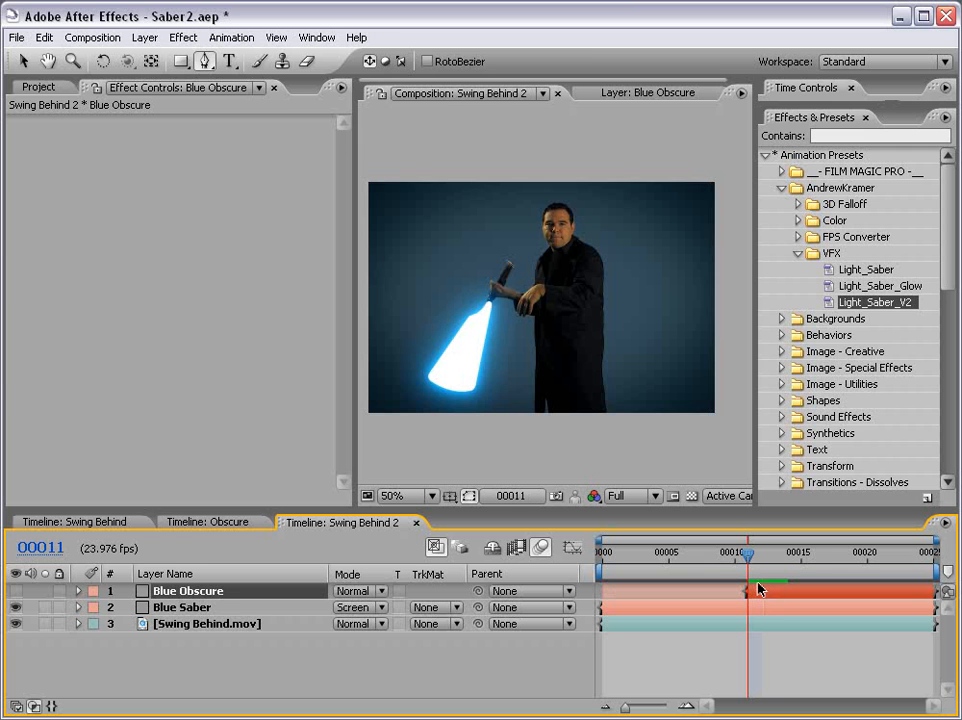
Step through the swing to frame 21, where the blade has cleared the actor, and trim Blue Obscure's end there.
key("Page_Down")
key("Page_Down")
key("Page_Down")
key("Page_Down")
key("Page_Down")
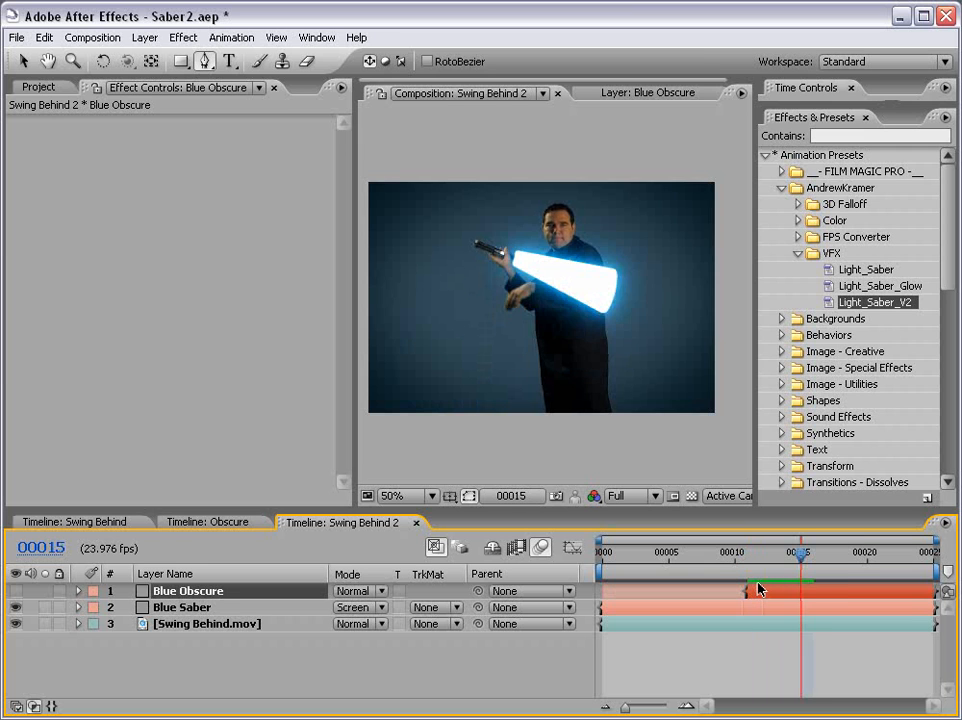
key("Page_Down")
key("Page_Down")
key("Page_Down")
key("Page_Down")
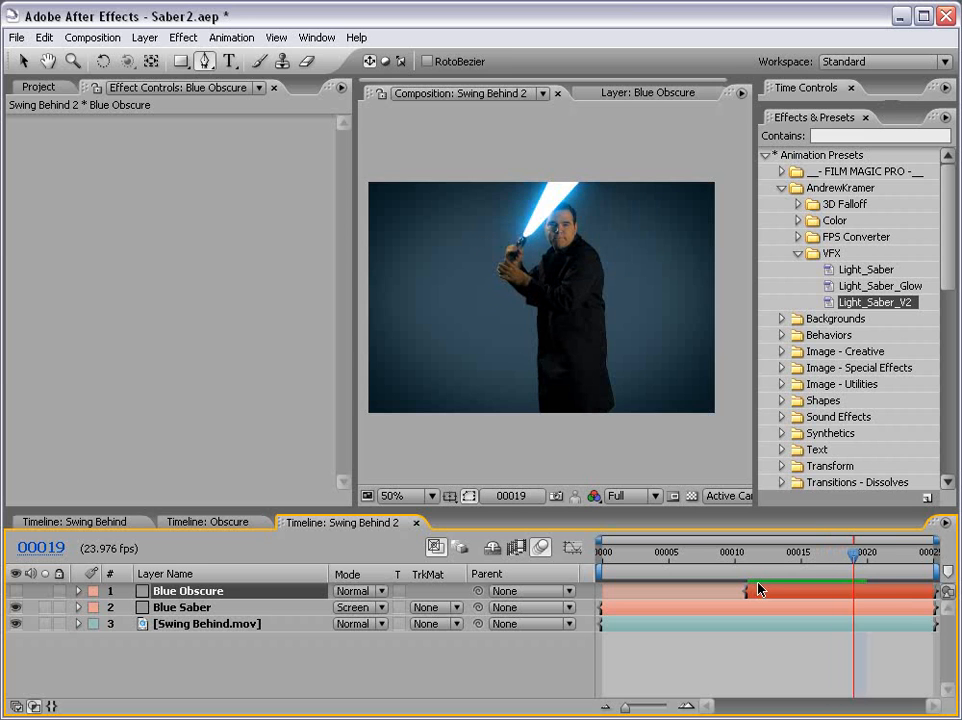
key("Page_Down")
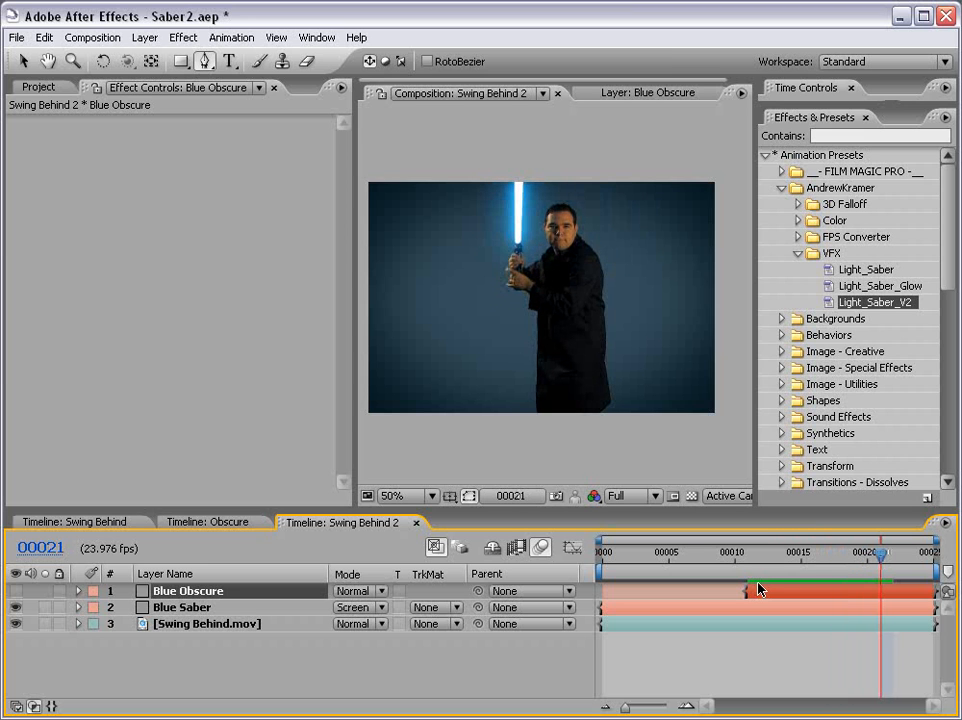
key("alt+bracketright")
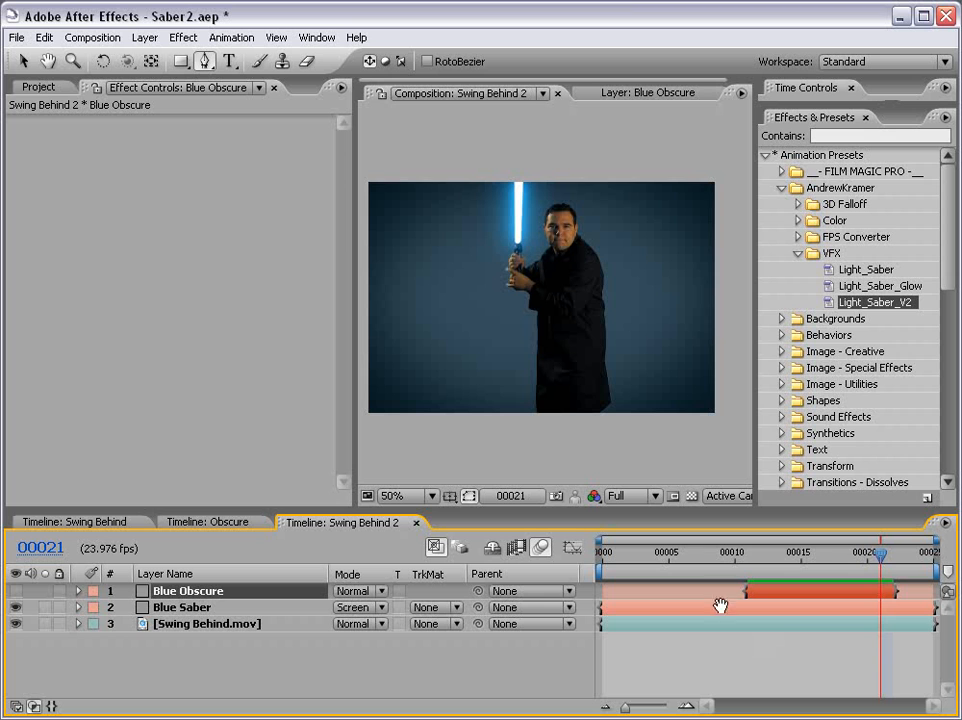
At frame 11, start a pen mask on Blue Obscure from the coat's lower left corner around the outstretched arm to the left shoulder.
left_click_drag(761, 557, 749, 562)
scroll(540, 330, "up", 1)
key("space")
left_click_drag(512, 414, 522, 352)
left_click_drag(557, 245, 555, 304)
scroll(556, 307, "down", 1)
left_click_drag(570, 347, 581, 309)
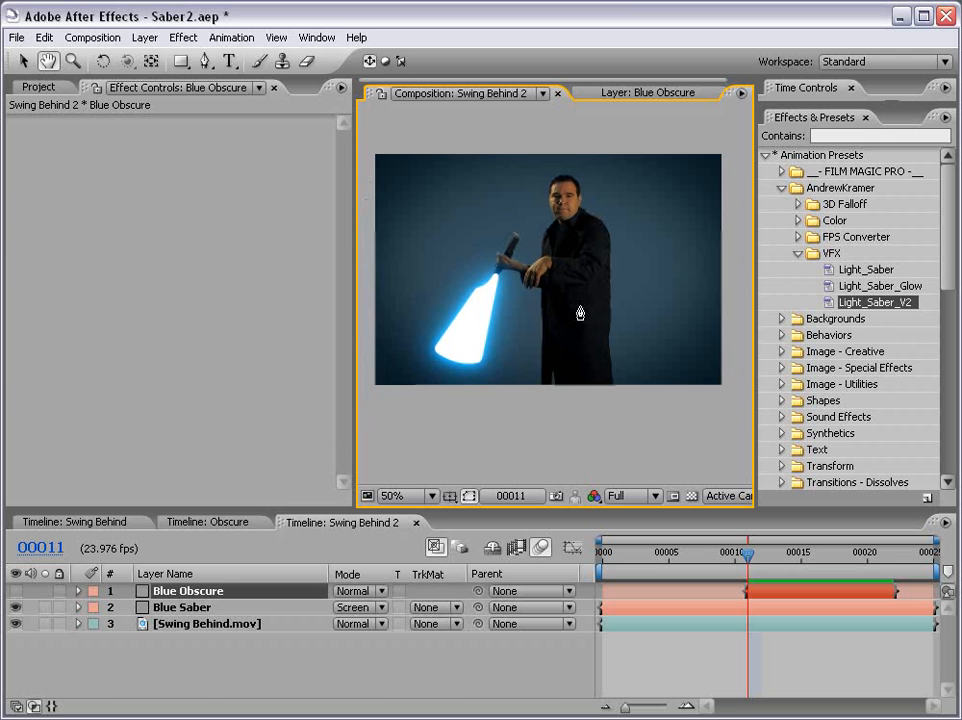
key("grave")
key("space")
scroll(522, 365, "up", 1)
left_click_drag(511, 395, 445, 498)
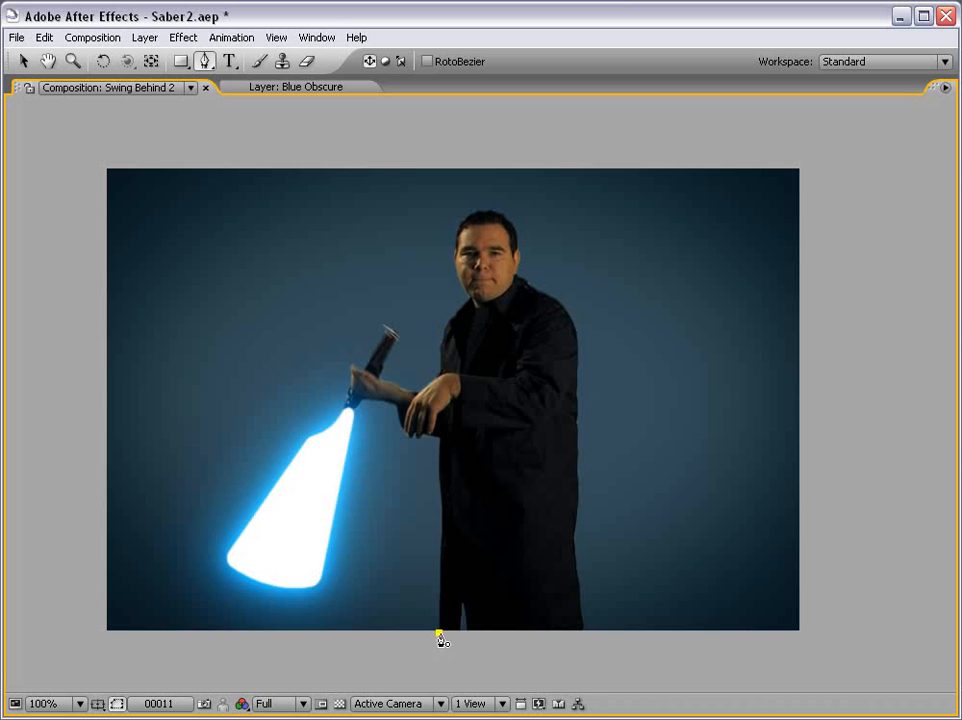
left_click(440, 519)
left_click(438, 440)
left_click(409, 437)
left_click(393, 406)
left_click(357, 399)
left_click(348, 366)
left_click(387, 382)
left_click(418, 390)
left_click(437, 374)
left_click(446, 321)
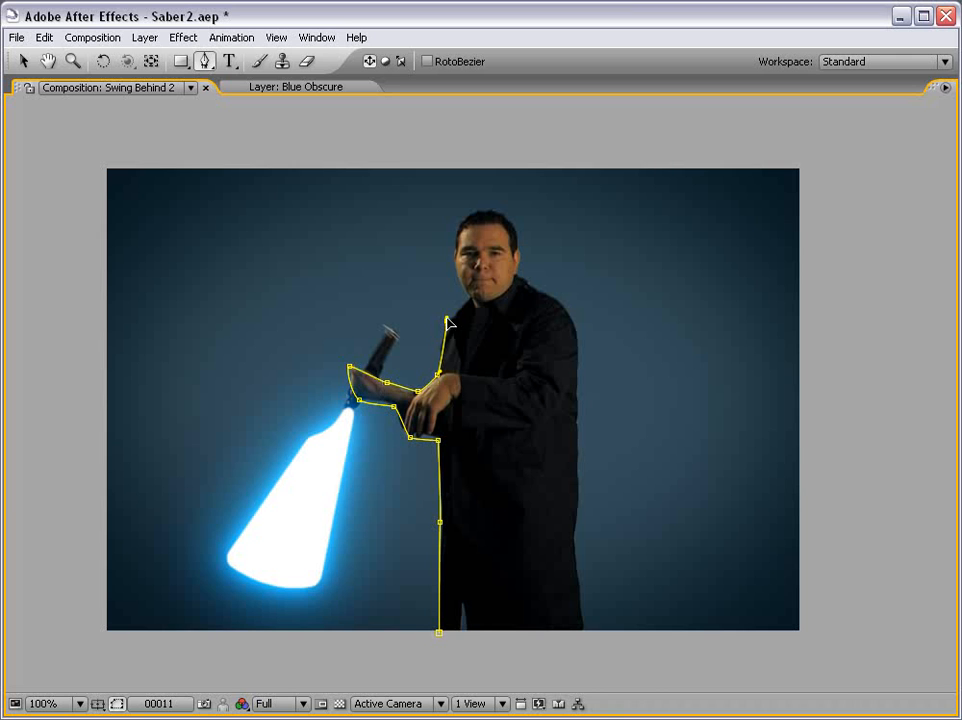
Continue the mask around the actor's head and down the right side of the coat, closing it below the frame.
left_click(469, 297)
left_click(454, 250)
left_click_drag(487, 206, 519, 245)
left_click(519, 273)
left_click_drag(558, 301, 567, 313)
left_click_drag(577, 381, 580, 420)
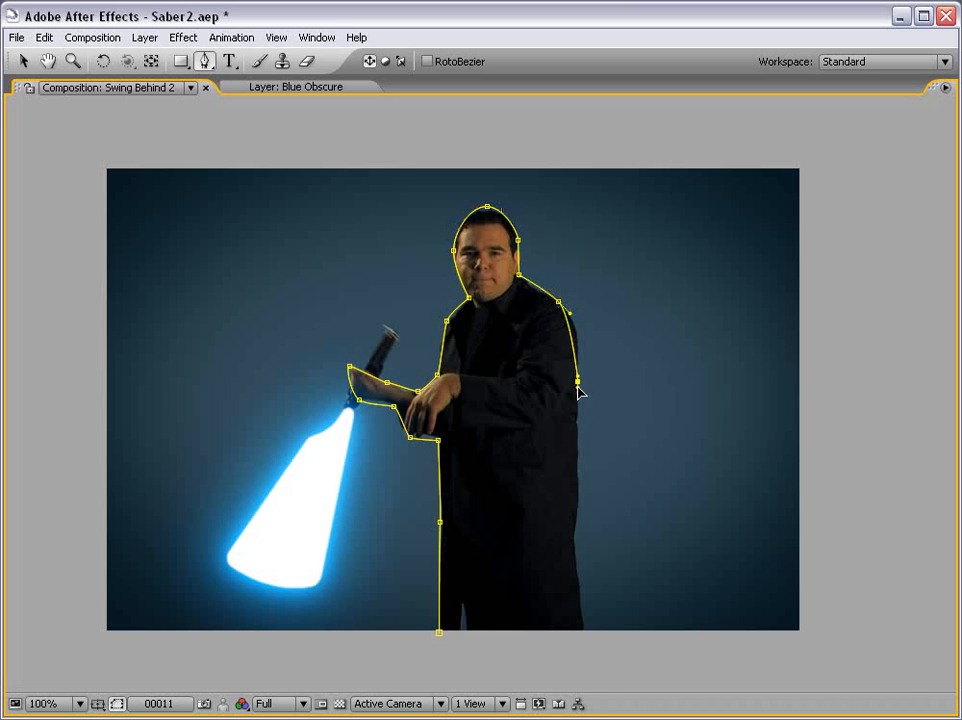
left_click(580, 491)
left_click(577, 542)
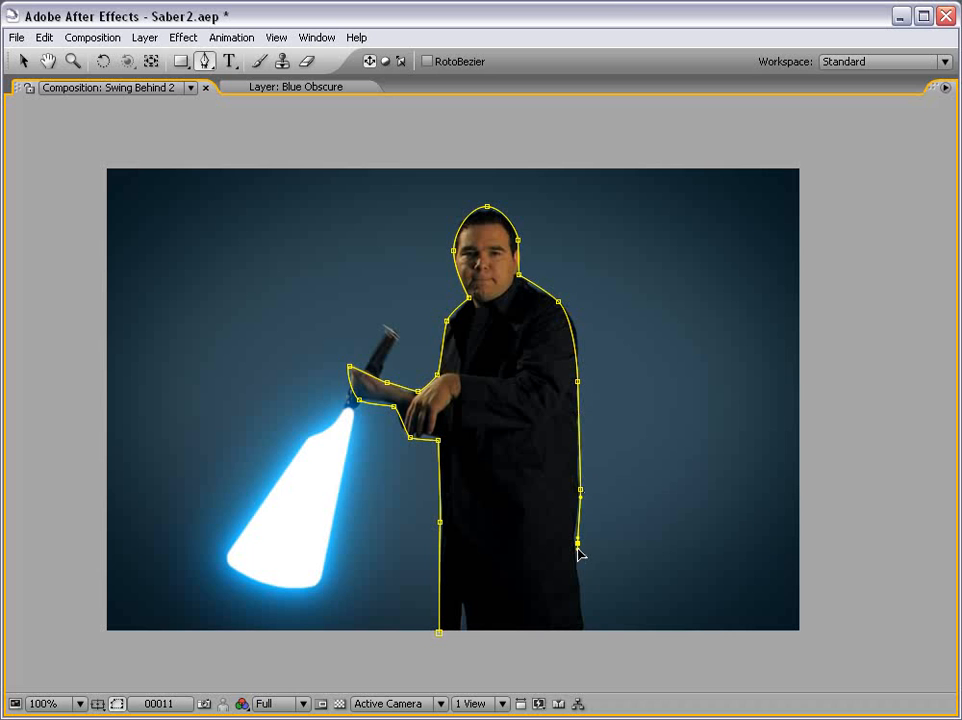
left_click(581, 634)
left_click(471, 660)
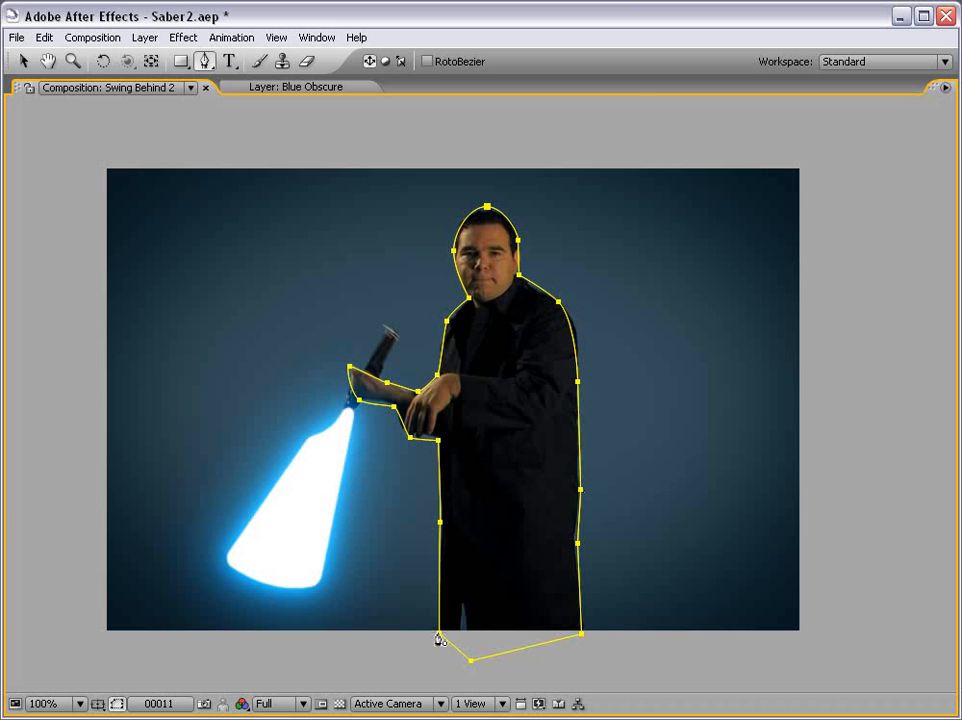
key("v")
key("comma")
key("grave")
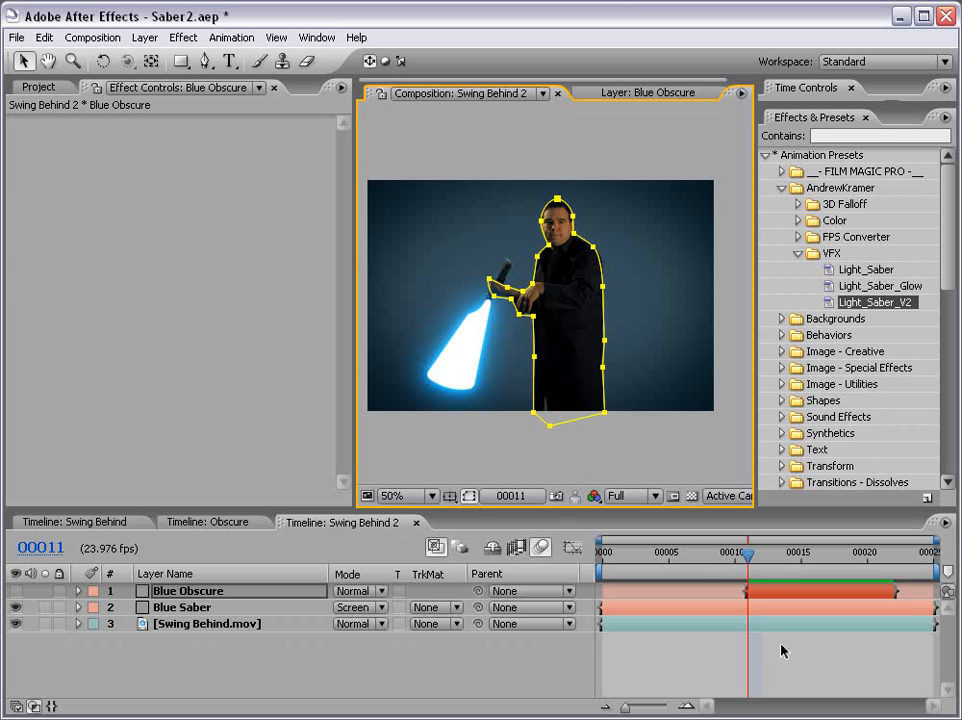
Show Blue Obscure to check the masked silhouette over the actor, then hide the layer again.
left_click(765, 594)
left_click(14, 592)
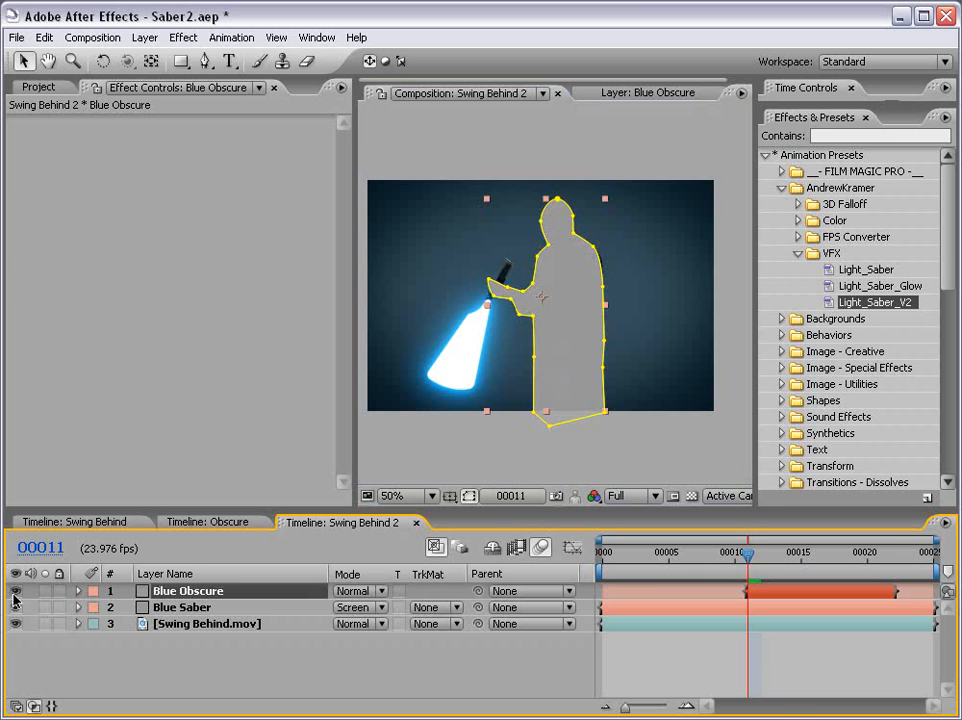
left_click(713, 667)
key("period")
key("comma")
left_click(14, 591)
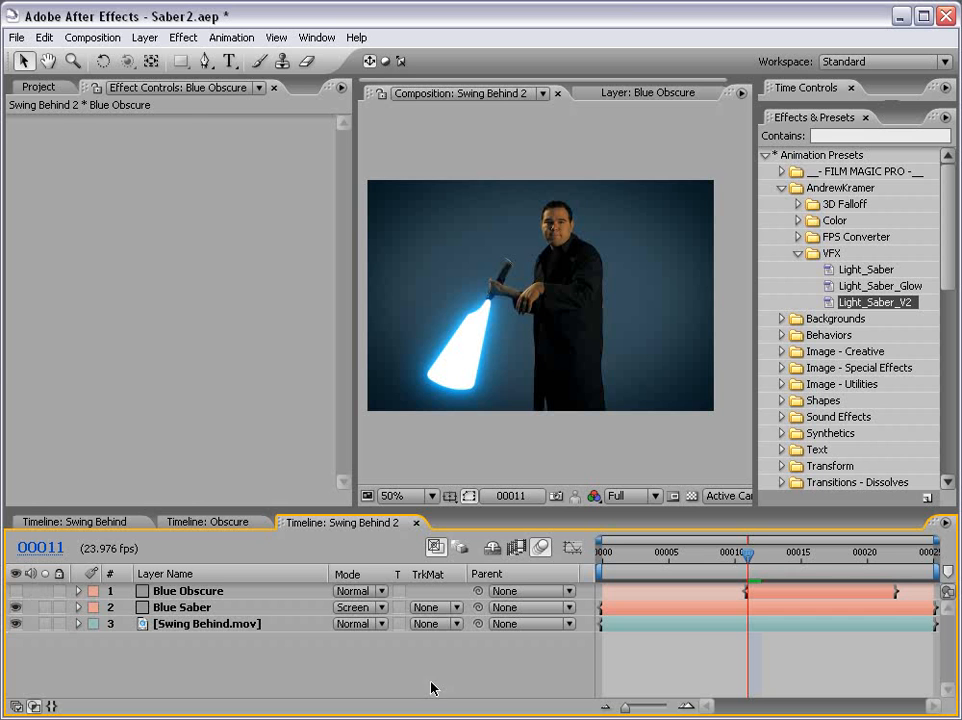
Set Blue Saber's track matte to Alpha Inverted Matte "Blue Obscure".
left_click(170, 607)
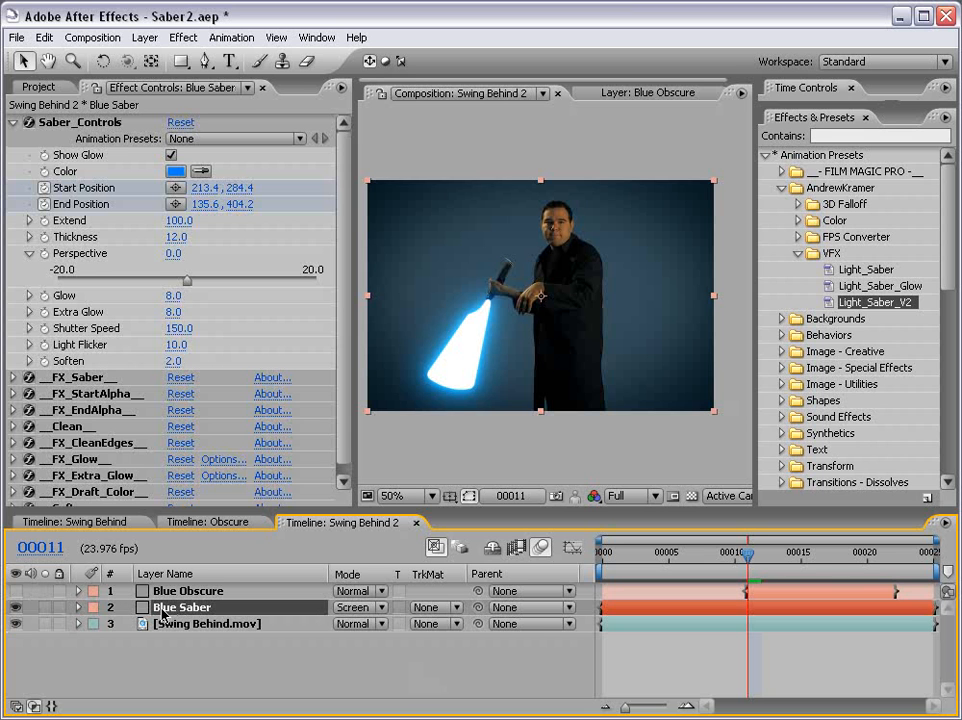
left_click(426, 607)
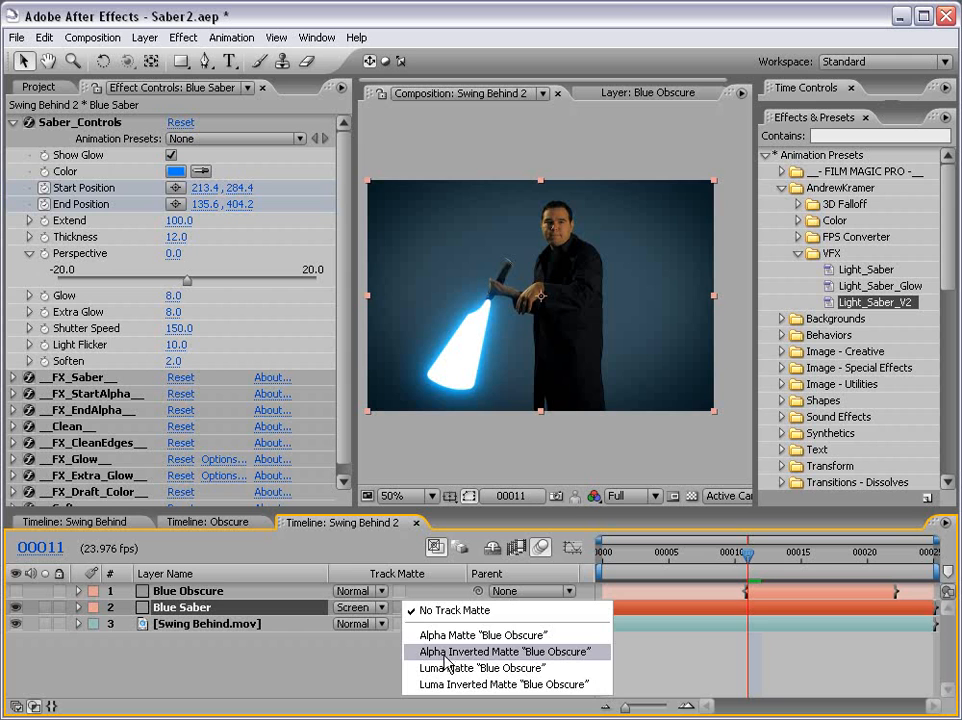
left_click(485, 650)
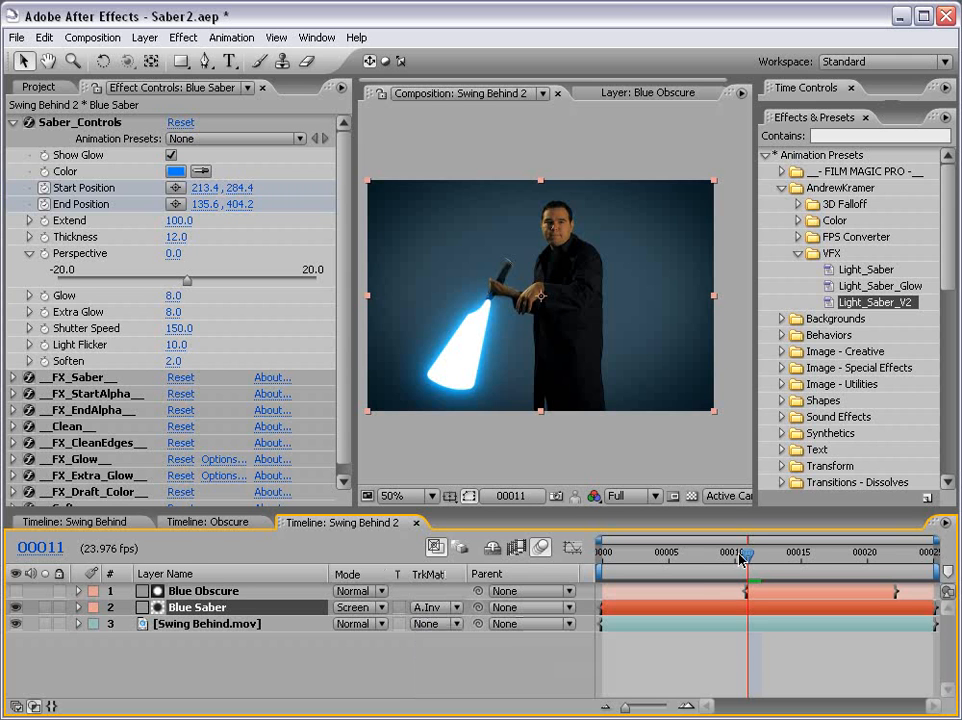
Preview the swing and examine at frame 17 how the blade passes behind the actor's head.
left_click_drag(752, 560, 830, 560)
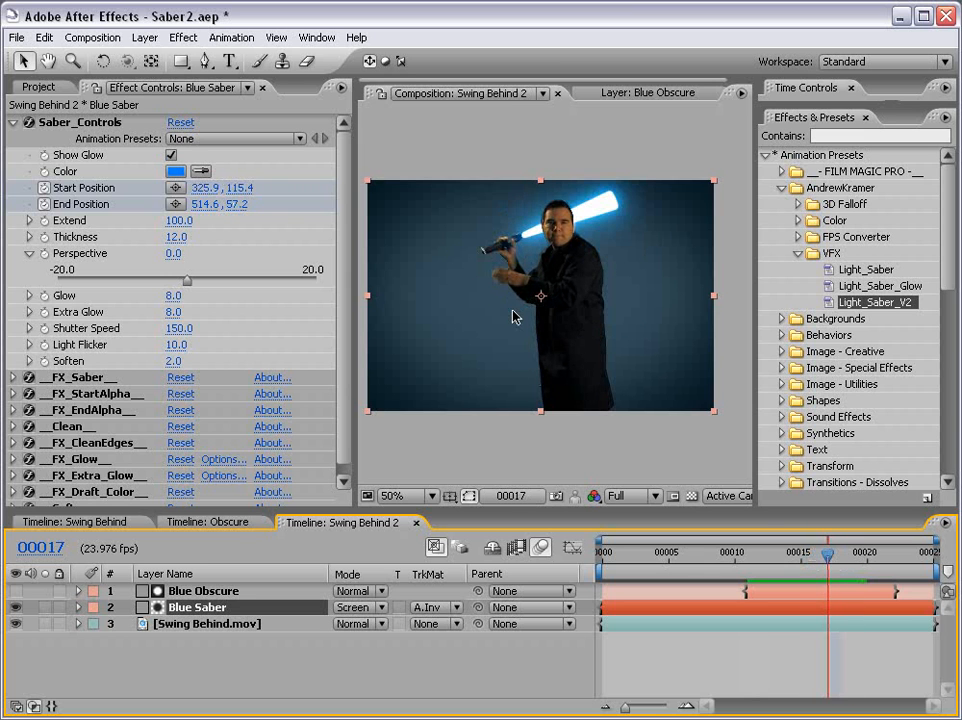
key("KP_0")
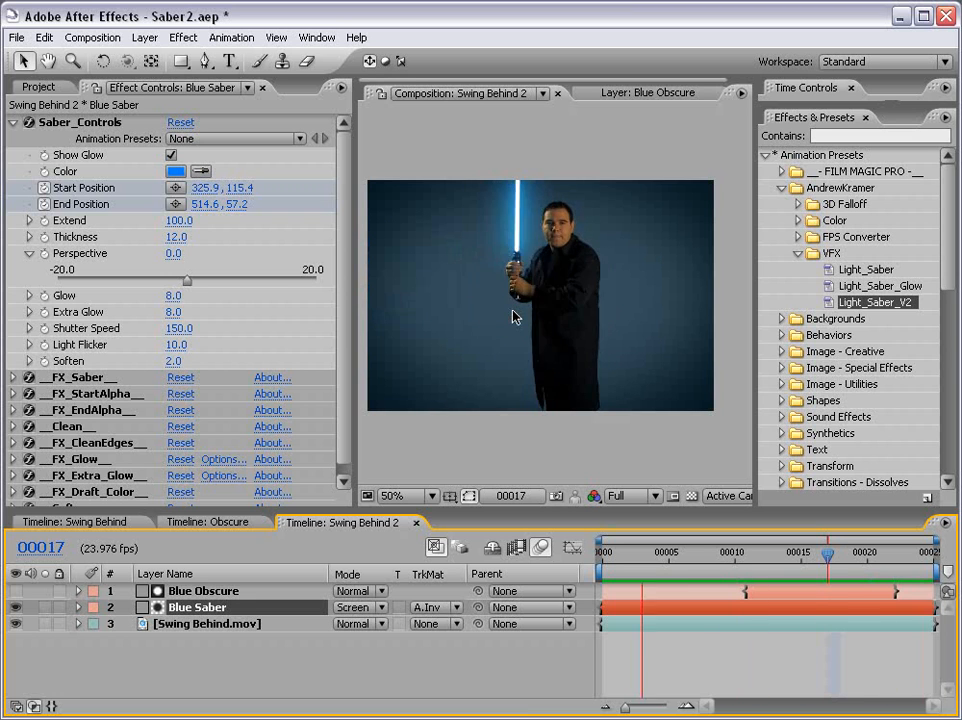
key("space")
scroll(580, 236, "up", 1)
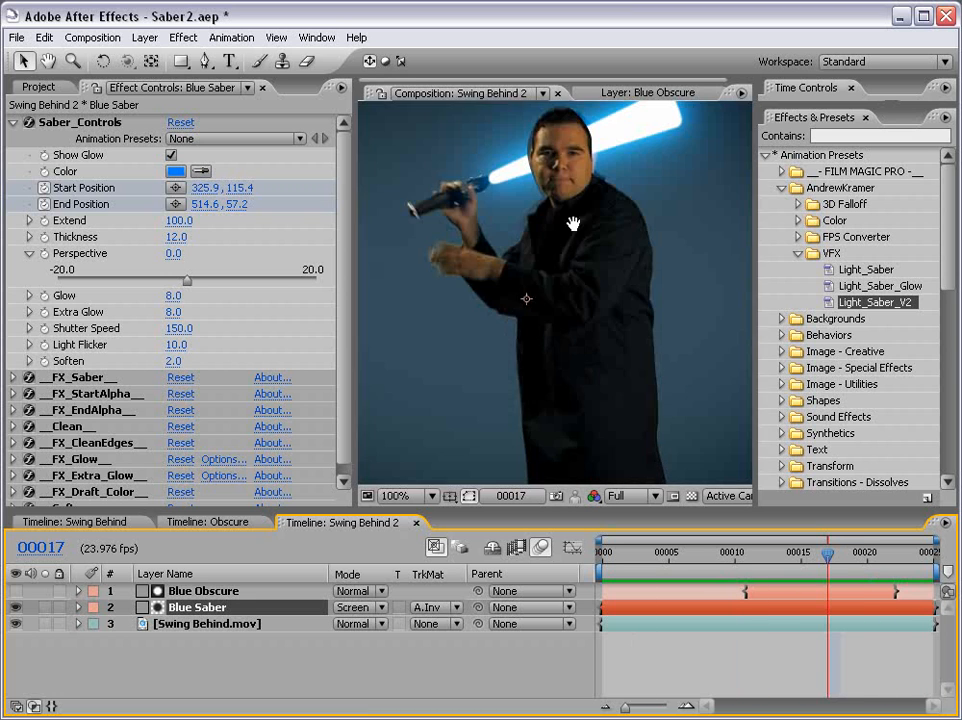
left_click_drag(573, 224, 549, 266)
Return to frame 11 and set a Mask Shape keyframe for Mask 1 on Blue Obscure.
left_click_drag(828, 553, 748, 556)
key("space")
left_click_drag(569, 420, 590, 306)
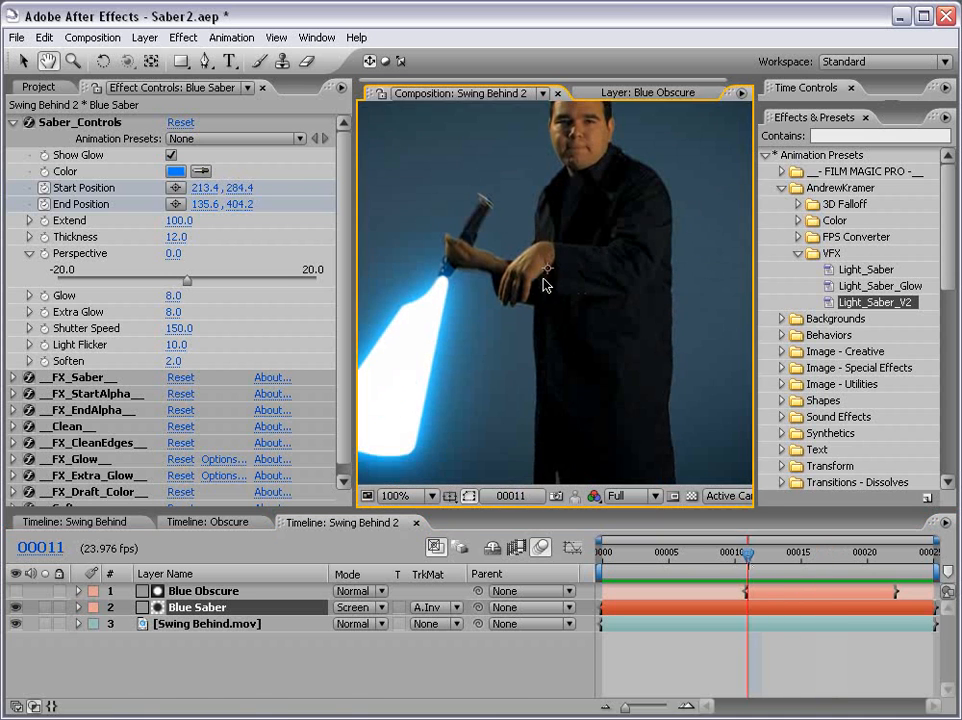
scroll(543, 283, "down", 1)
key("grave")
scroll(456, 432, "up", 1)
key("grave")
scroll(522, 328, "down", 1)
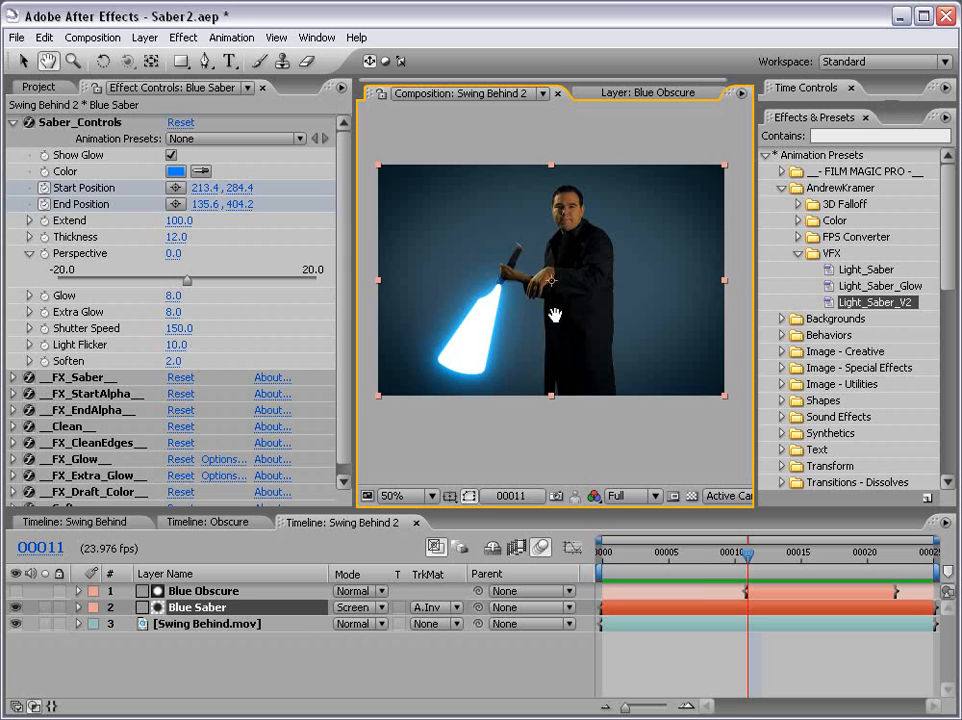
left_click(770, 598)
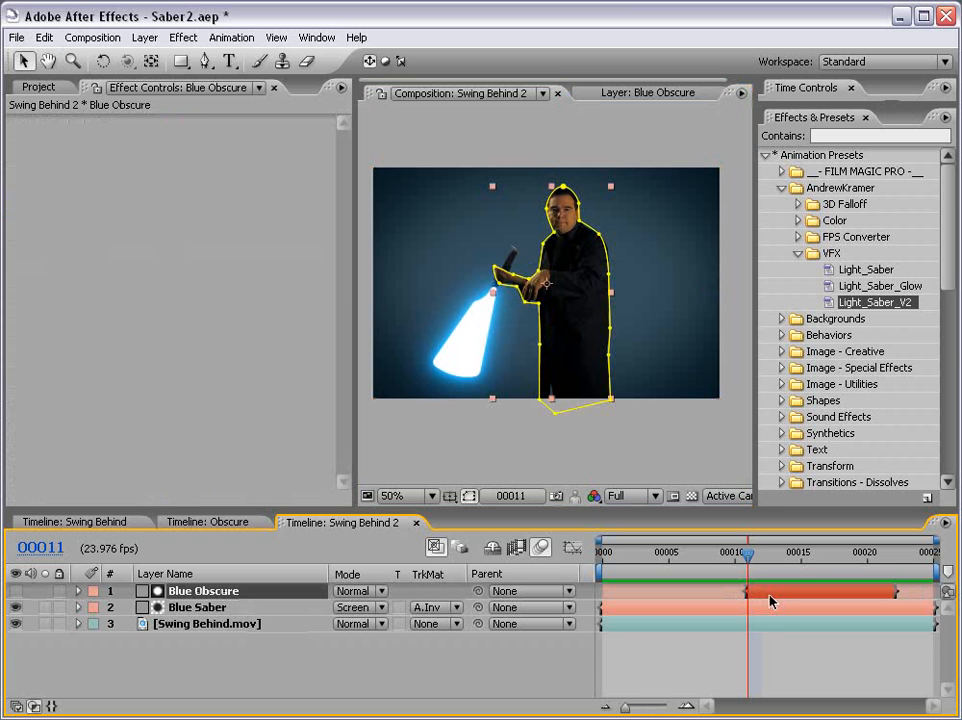
key("m")
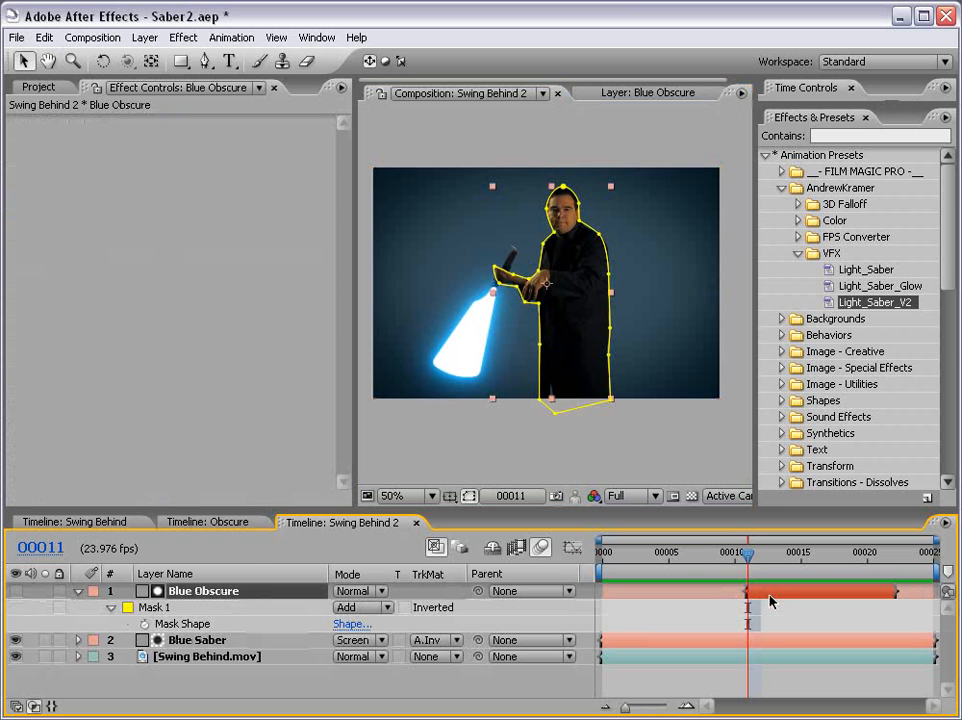
left_click(144, 624)
Widen the composition view and, at frame 12, move Mask 1's corner beneath the front hand to fit the actor's new pose.
left_click_drag(349, 342, 253, 342)
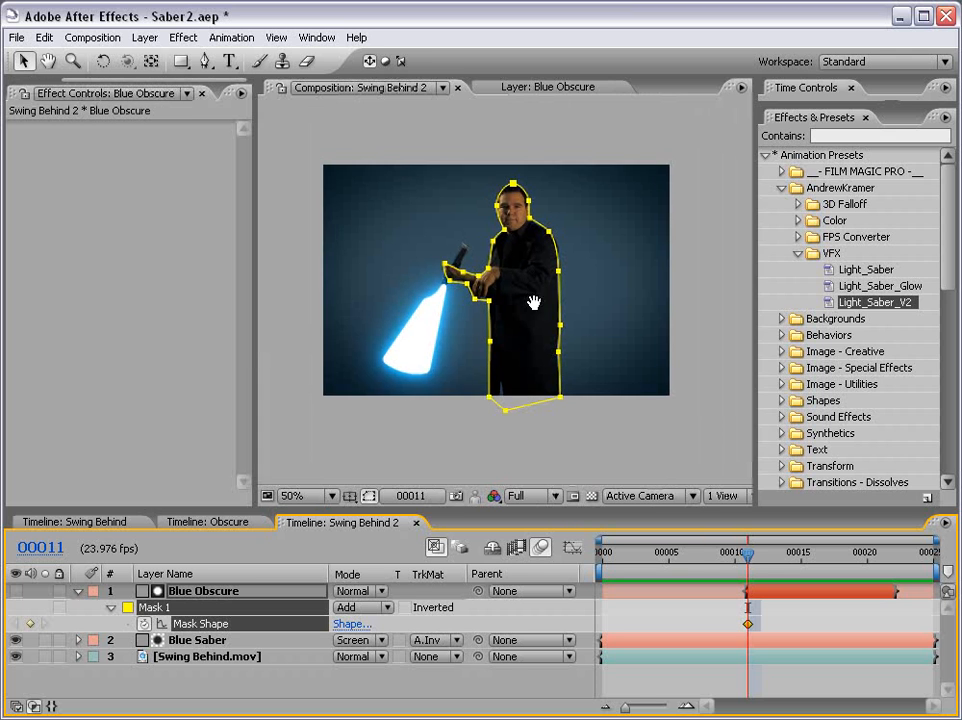
scroll(477, 303, "up", 1)
left_click(778, 616)
left_click(771, 592)
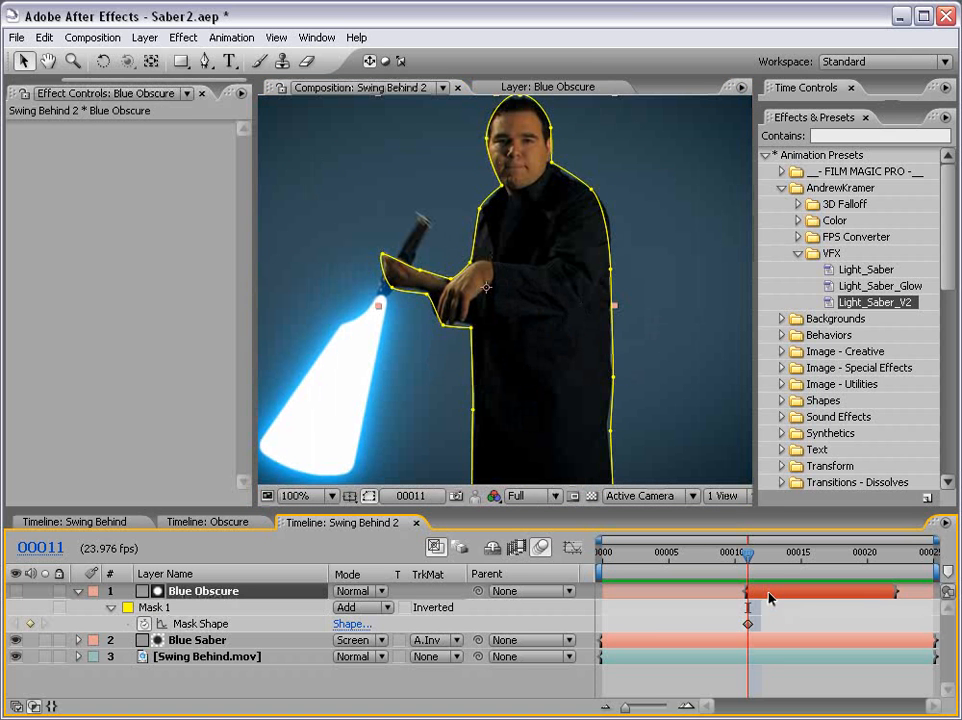
key("Page_Down")
key("space")
left_click_drag(527, 382, 520, 335)
left_click_drag(435, 279, 430, 287)
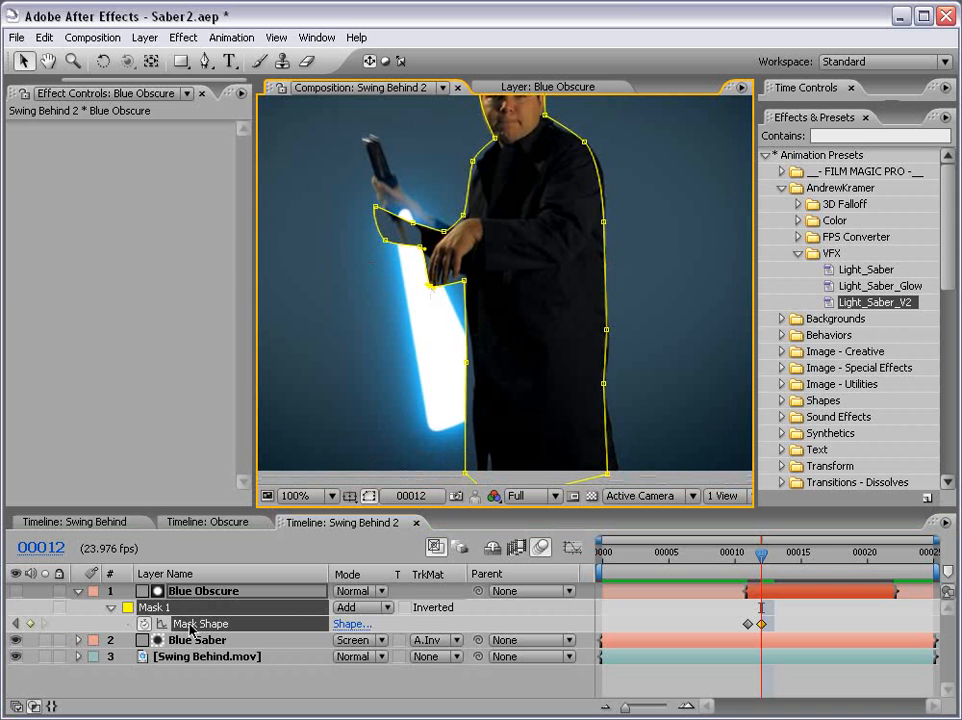
Reshape Mask 1 at frame 12 so its points follow the raised forearm and the underside of the front hand.
key("space")
left_click_drag(424, 242, 423, 278)
left_click_drag(374, 243, 397, 222)
left_click_drag(384, 276, 418, 266)
left_click_drag(427, 321, 430, 315)
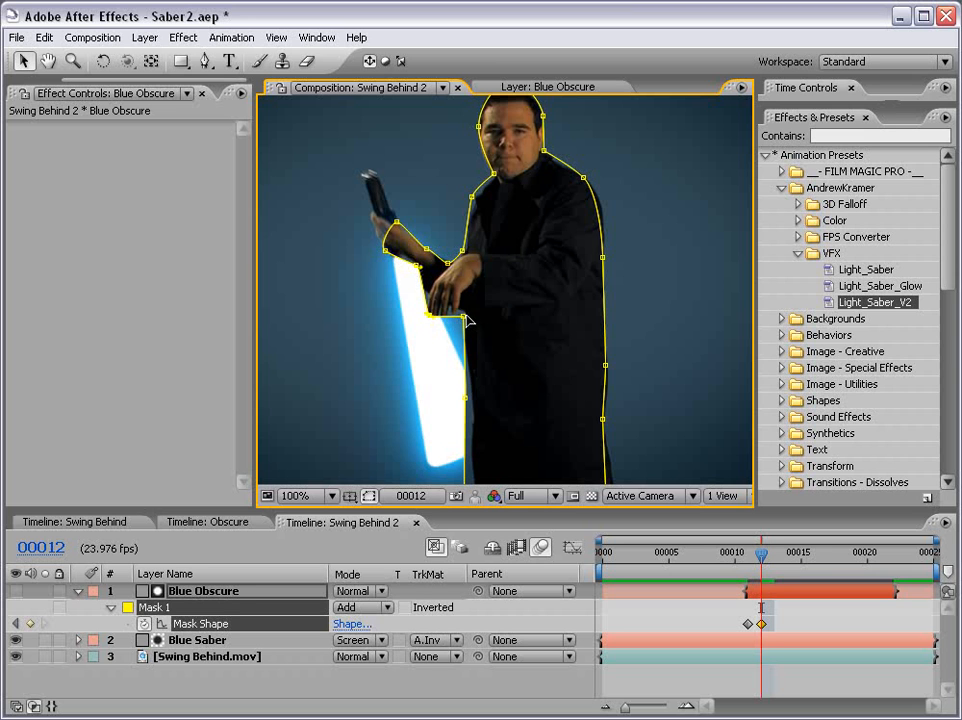
Align the mask points along the coat's front edge below the hand at frame 12.
left_click_drag(505, 425, 465, 331)
left_click_drag(468, 427, 465, 427)
key("space")
left_click_drag(520, 305, 490, 376)
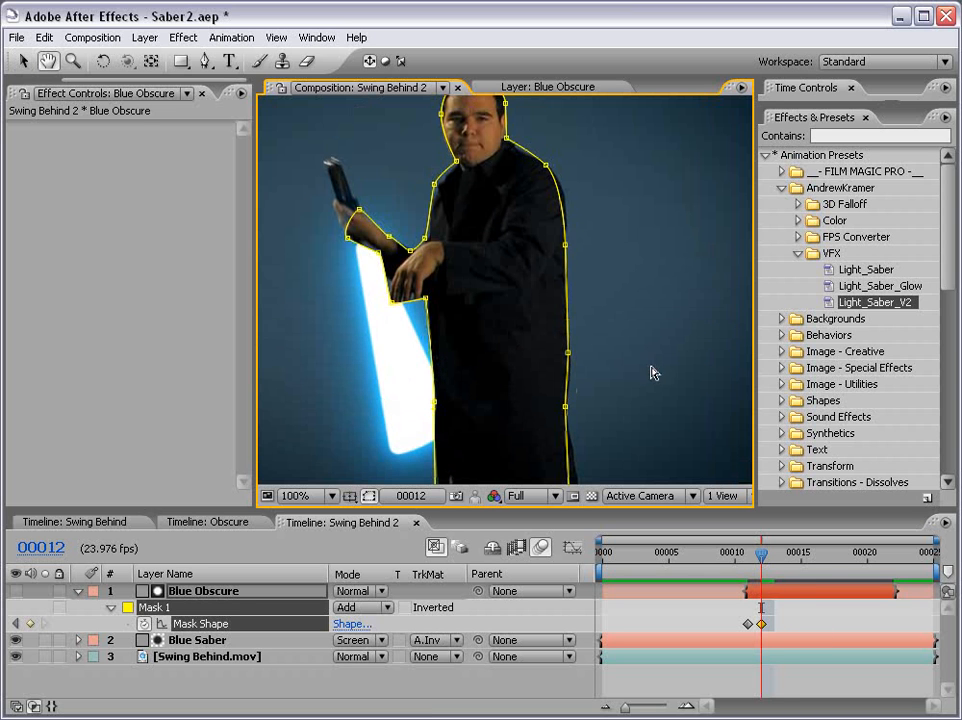
At frame 13, refit Mask 1's forearm and wrist points to the rising arm, continuing to the following frame.
key("Page_Down")
mouse_move(362, 214)
left_mouse_down()
mouse_move(378, 234)
mouse_move(413, 237)
mouse_move(362, 222)
left_mouse_up()
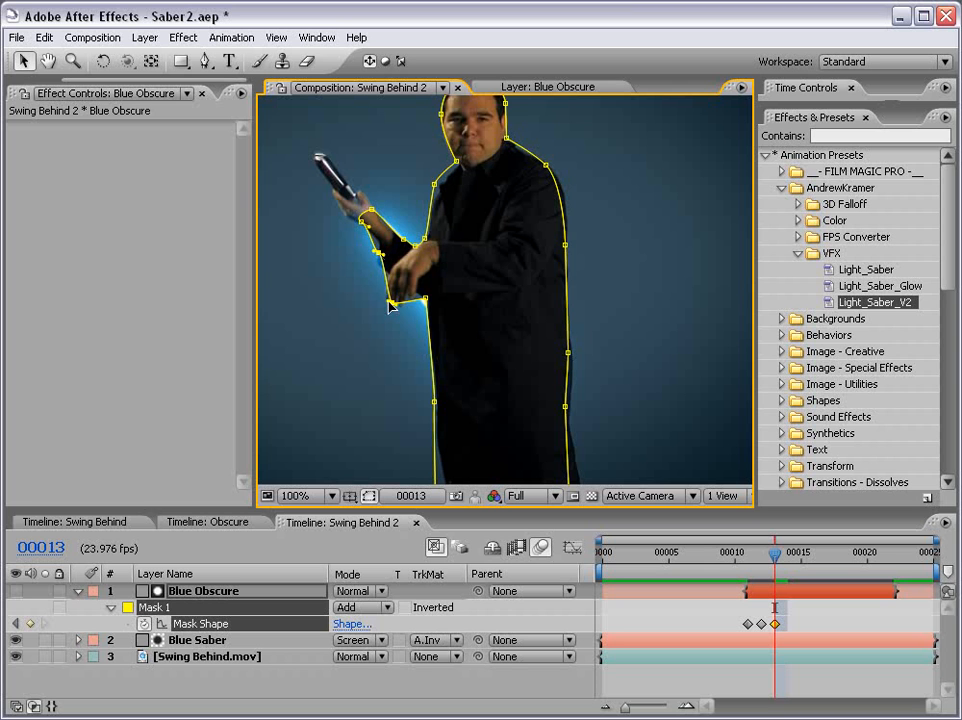
key("Page_Down")
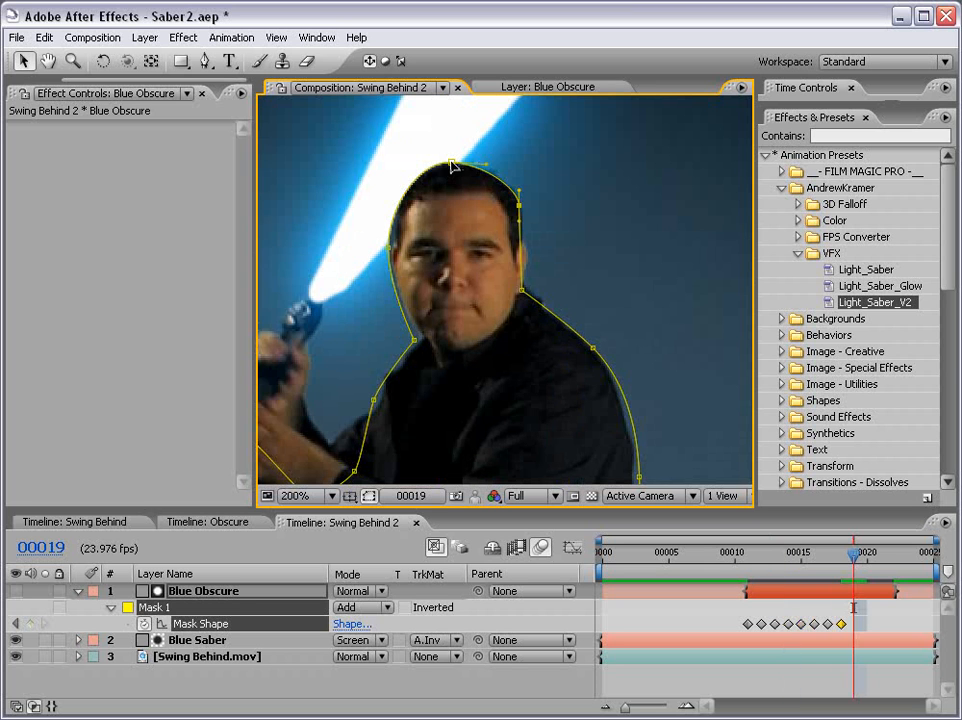
Refit the mask's head outline at frames 19 and 20, adjusting the points on top and at the side of the hair.
left_click_drag(452, 166, 452, 160)
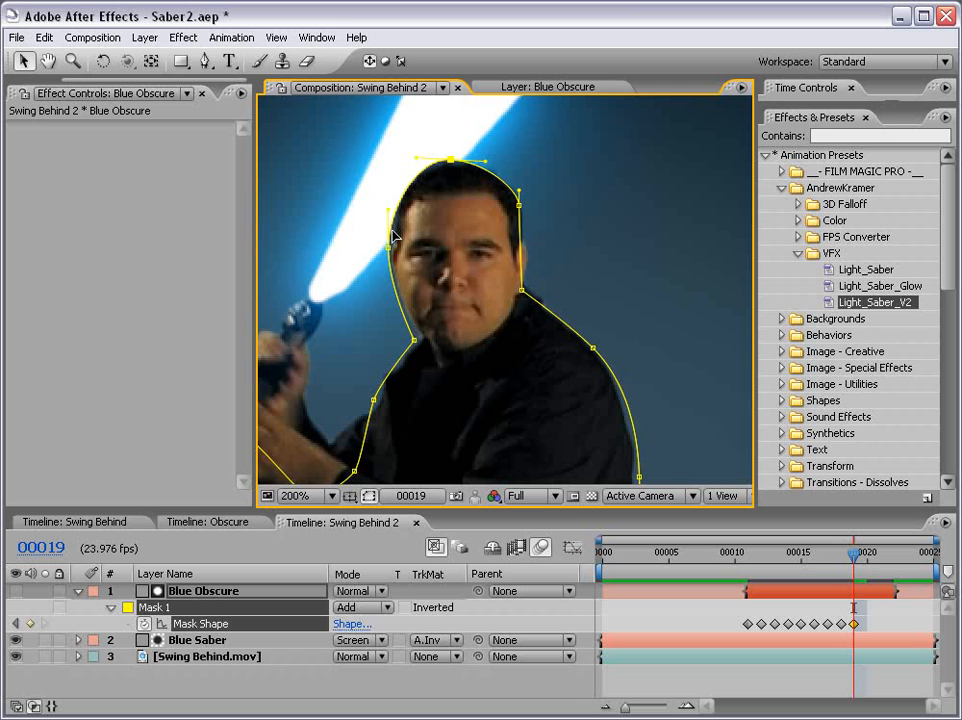
key("Page_Down")
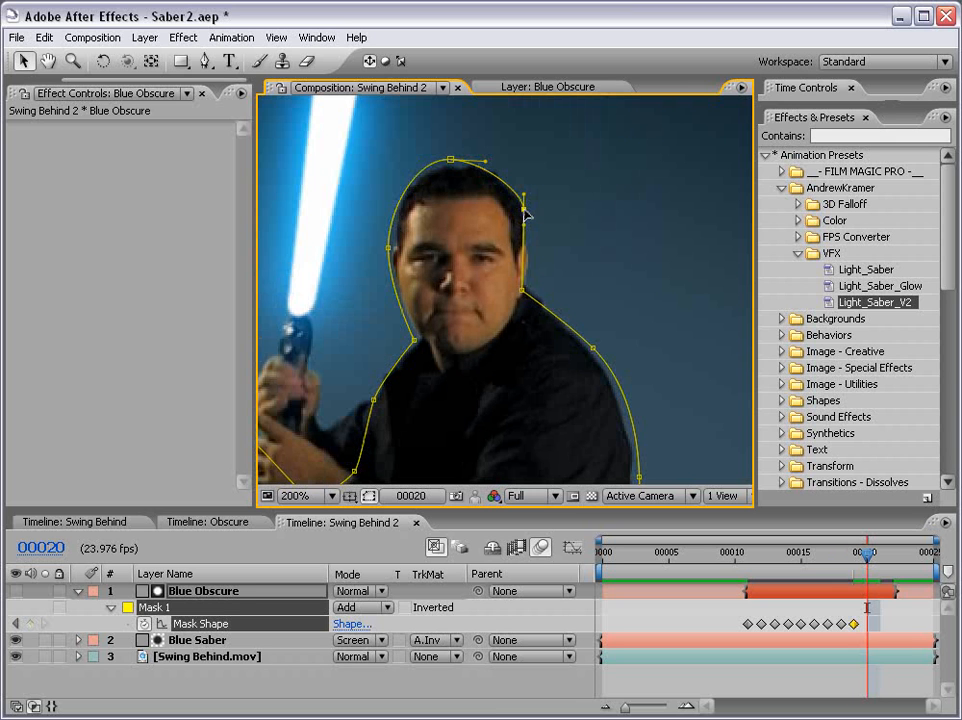
key("Page_Down")
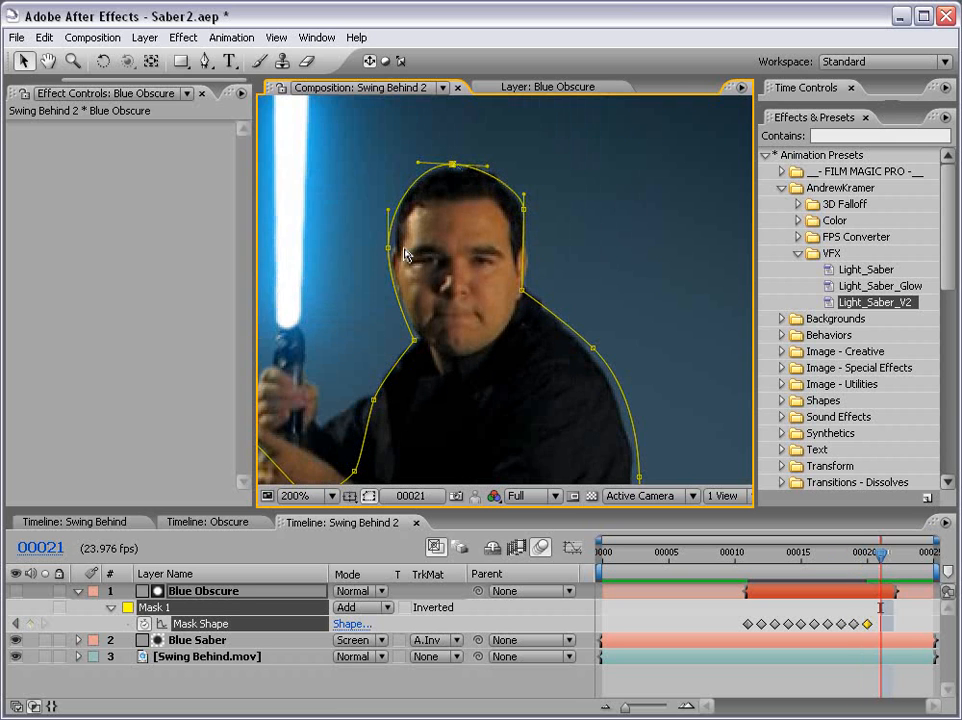
Preview the swing with the composition enlarged to examine how the animated mask hides the blade behind the actor.
key("comma")
key("comma")
left_click_drag(518, 361, 529, 255)
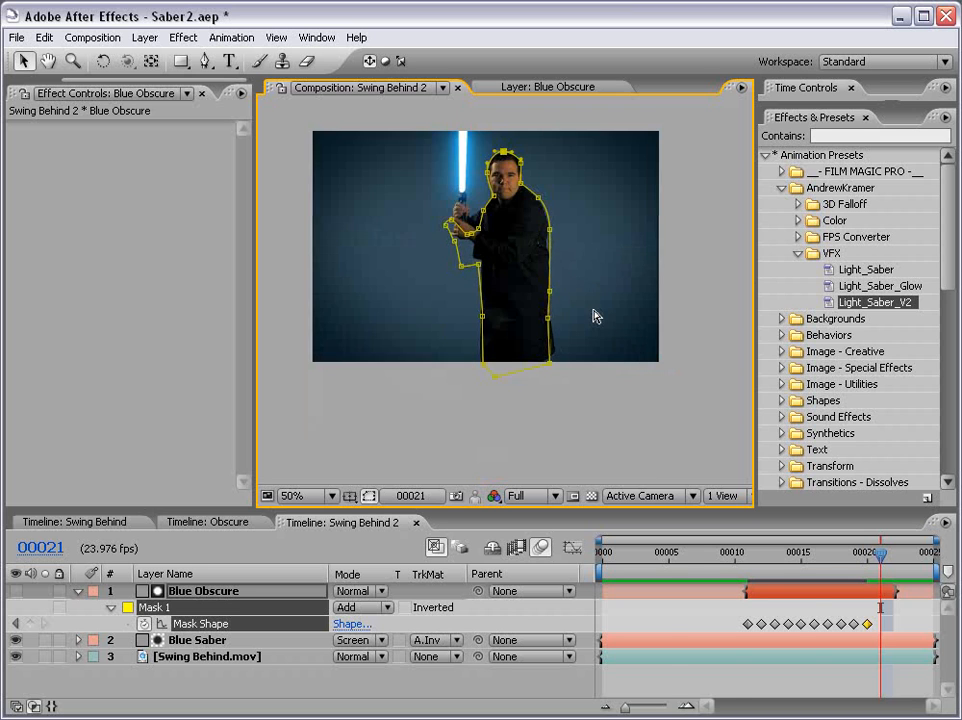
key("KP_0")
key("space")
key("period")
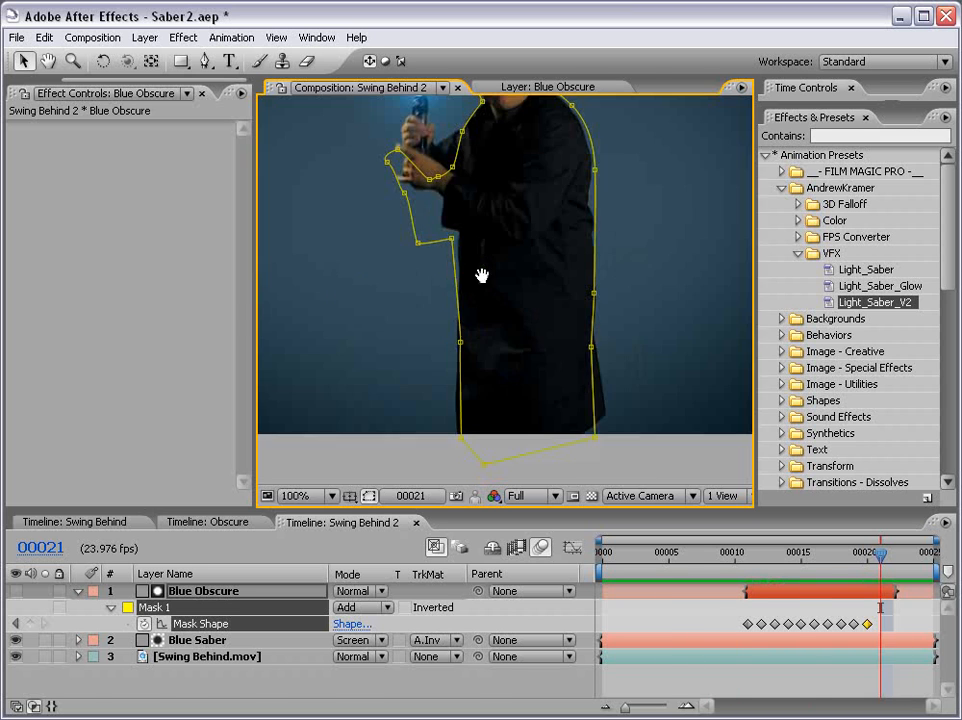
key("grave")
key("KP_0")
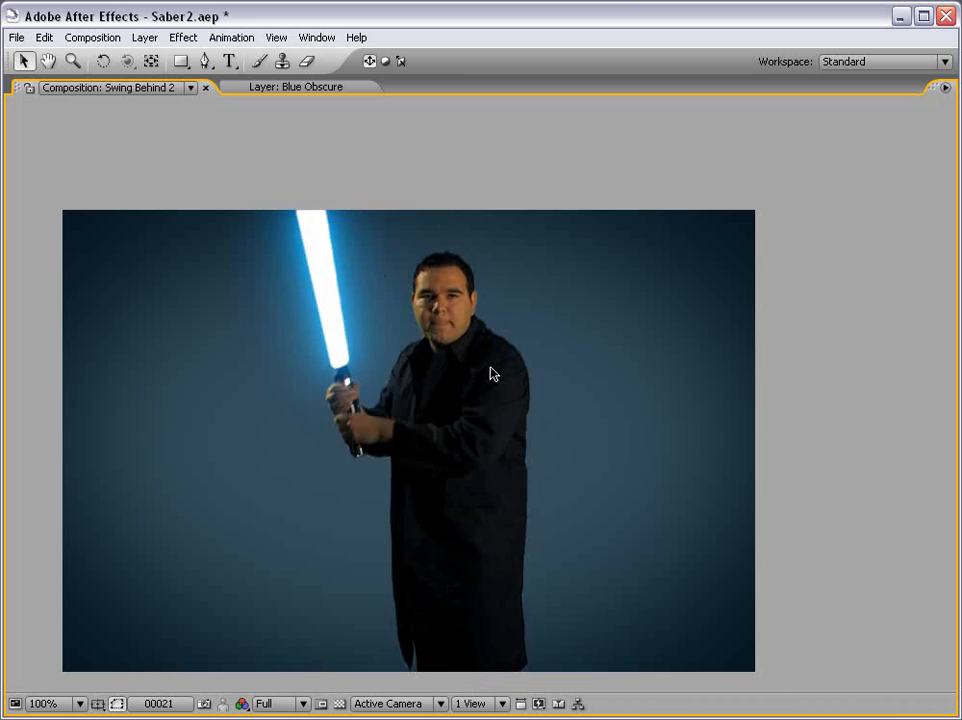
key("space")
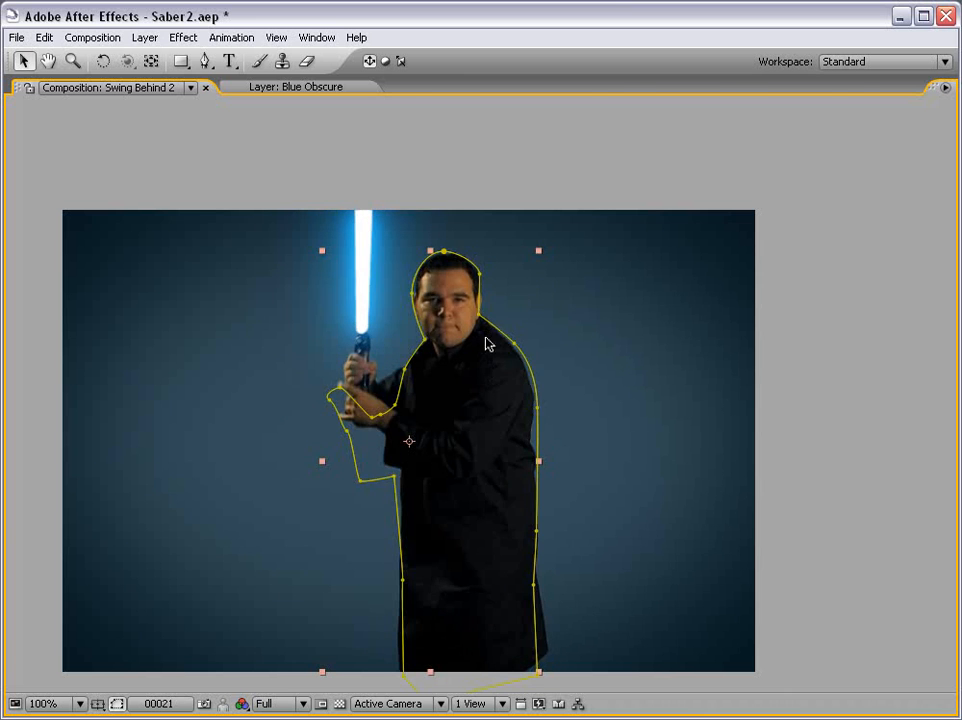
Restore the workspace layout and set Blue Obscure's Mask Feather to 4 pixels.
key("grave")
key("comma")
left_click(781, 597)
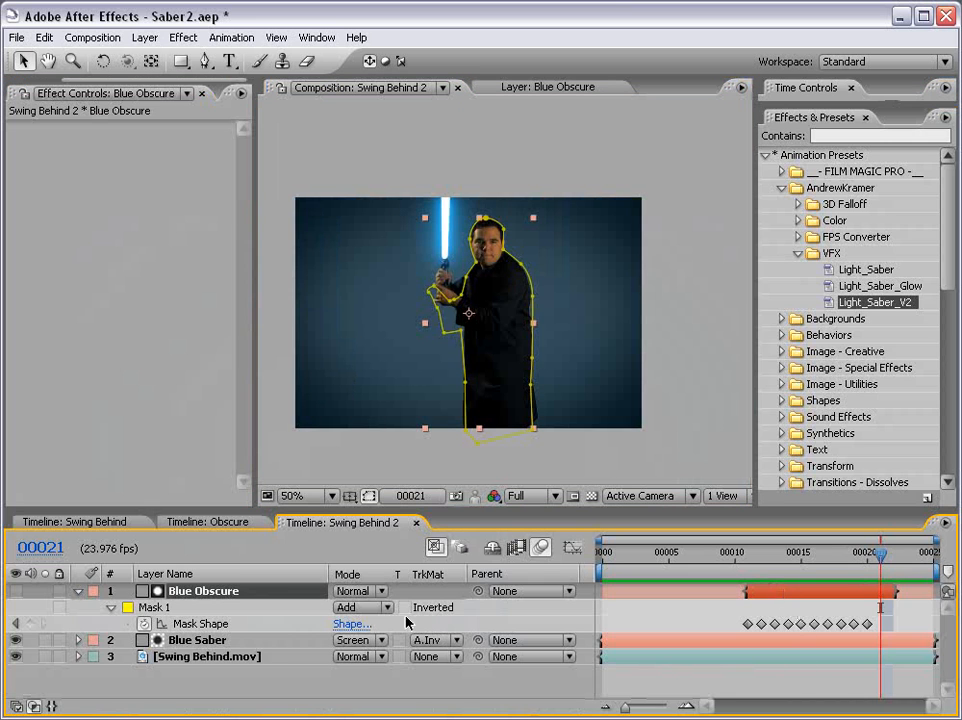
key("f")
left_click(352, 623)
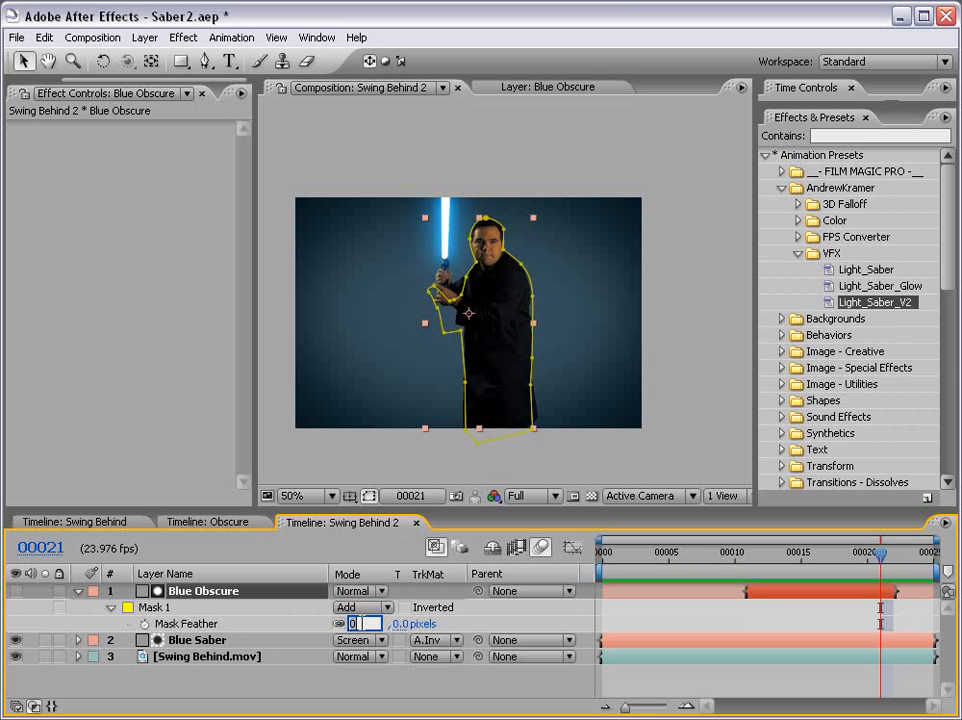
type("4")
key("Return")
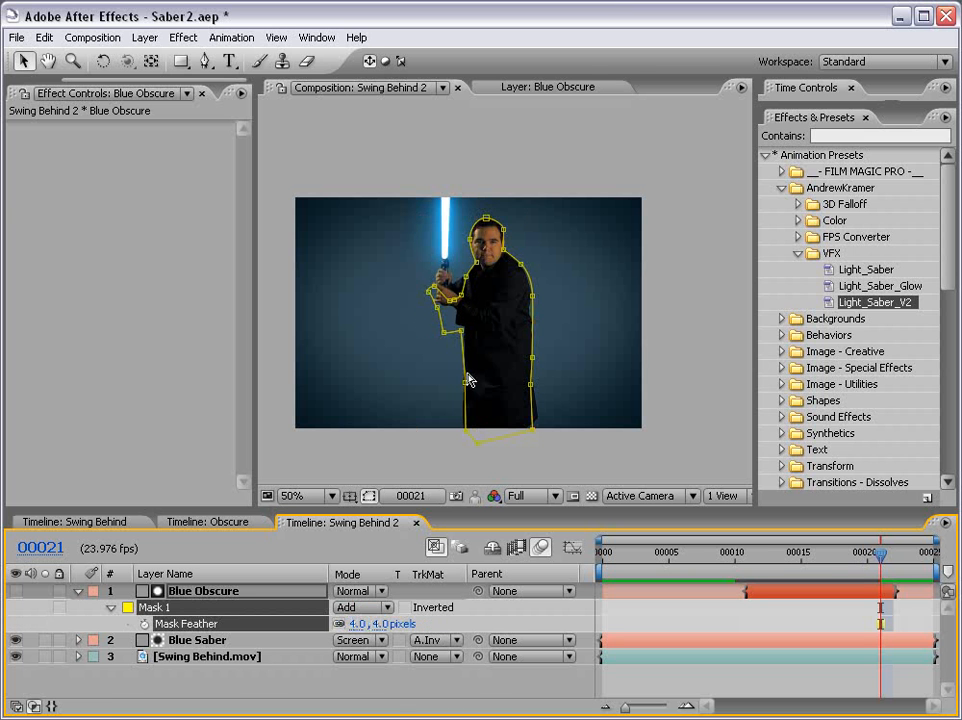